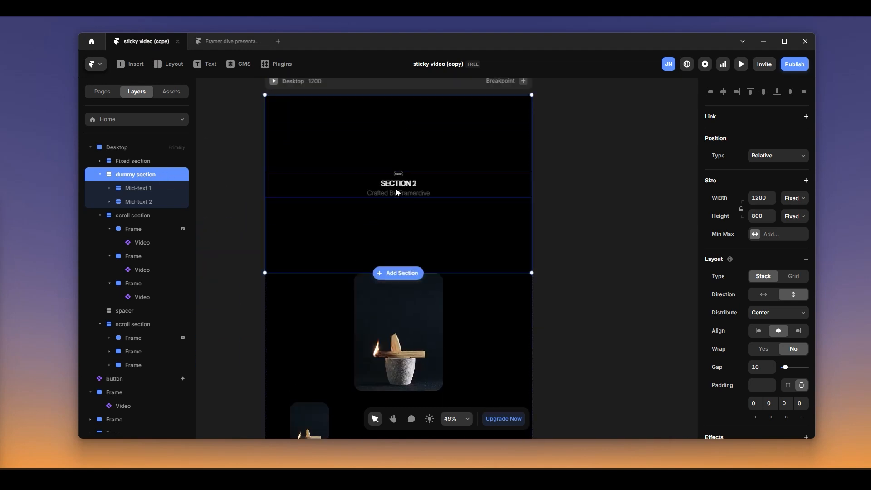
Collapse the dummy section layer and lock it.
{"action": "left_click", "coordinate": [146, 162]}
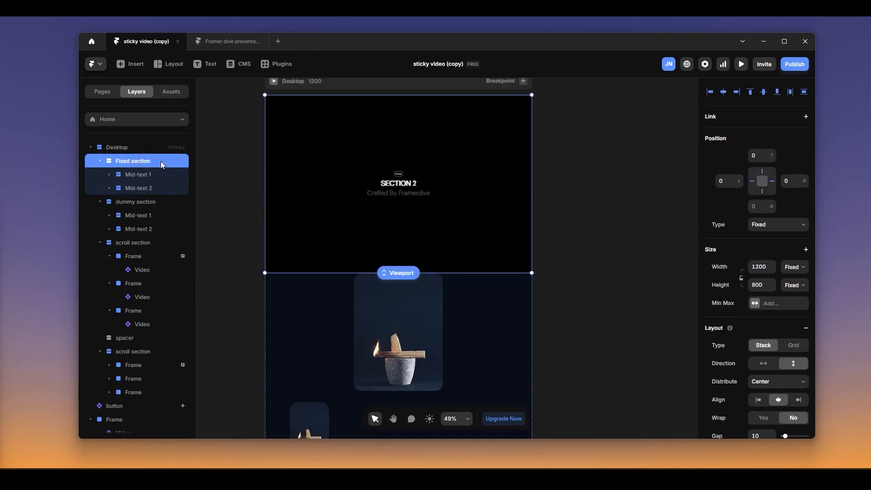
{"action": "left_click", "coordinate": [138, 203]}
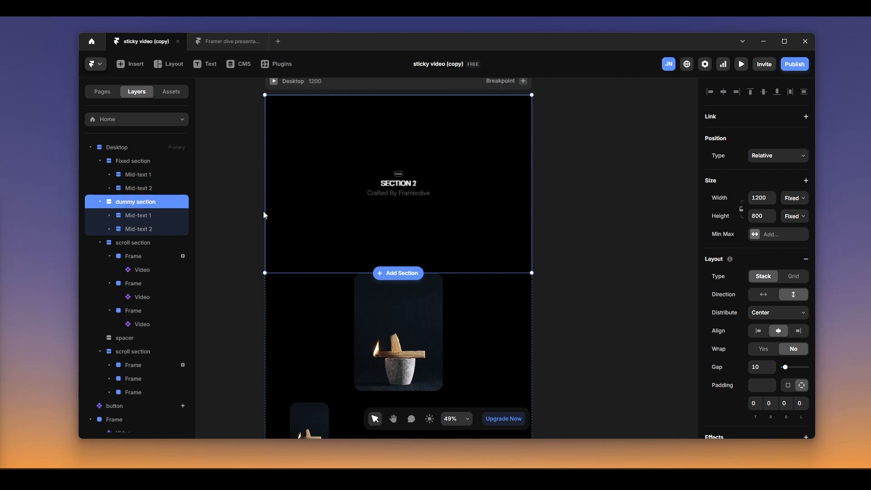
{"action": "left_click", "coordinate": [100, 203]}
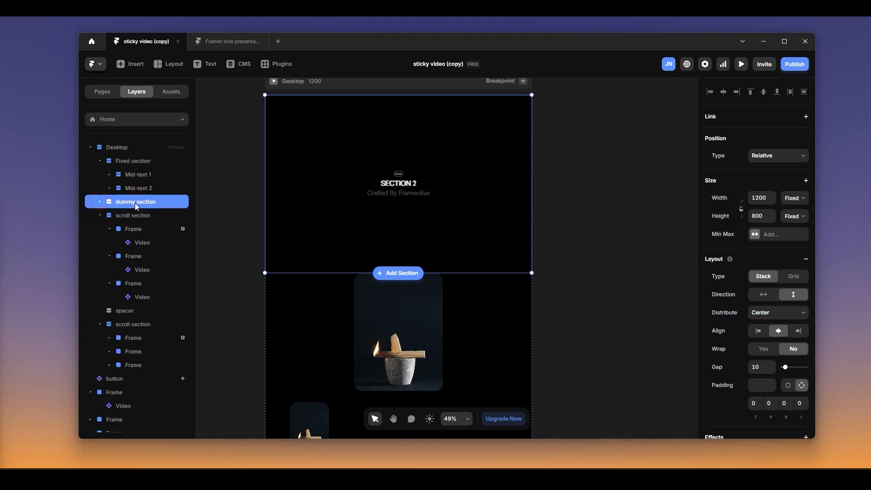
{"action": "right_click", "coordinate": [143, 203]}
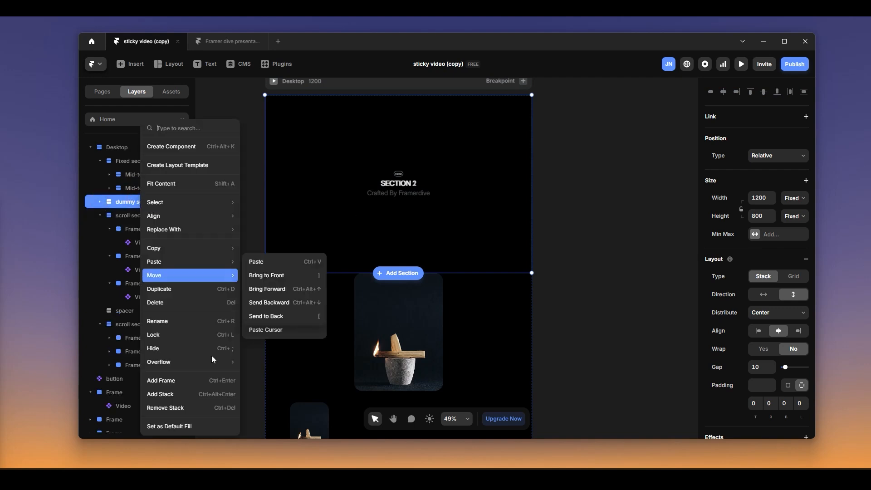
{"action": "left_click", "coordinate": [201, 335]}
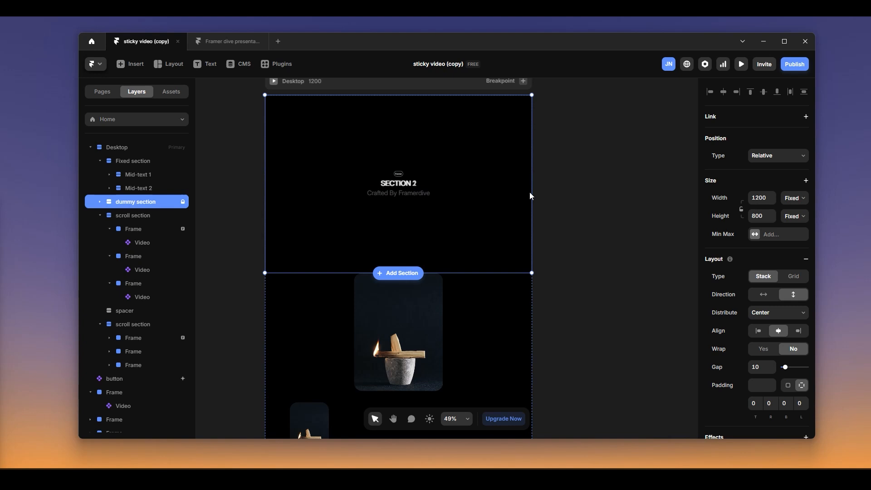
Add a Scroll Transform effect to the Mid-text 1 layer inside the Fixed section.
{"action": "left_click", "coordinate": [133, 162]}
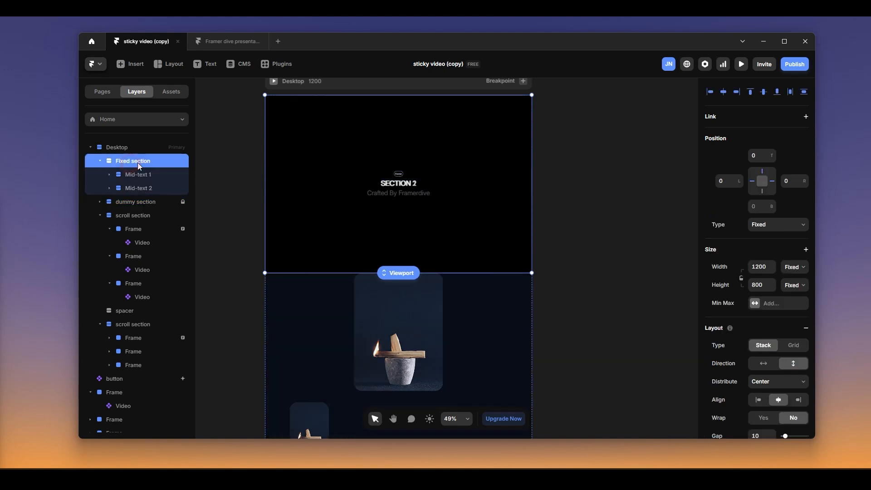
{"action": "left_click", "coordinate": [162, 175]}
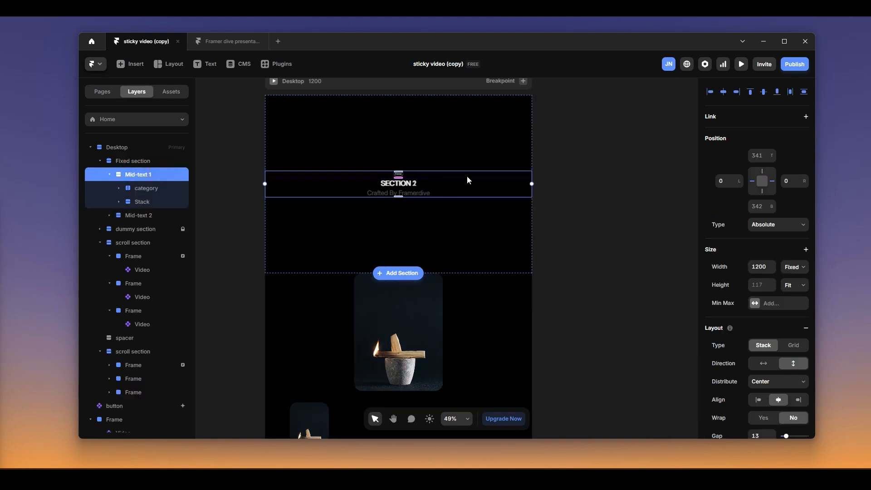
{"action": "scroll", "coordinate": [392, 173], "scroll_direction": "up", "scroll_amount": 3}
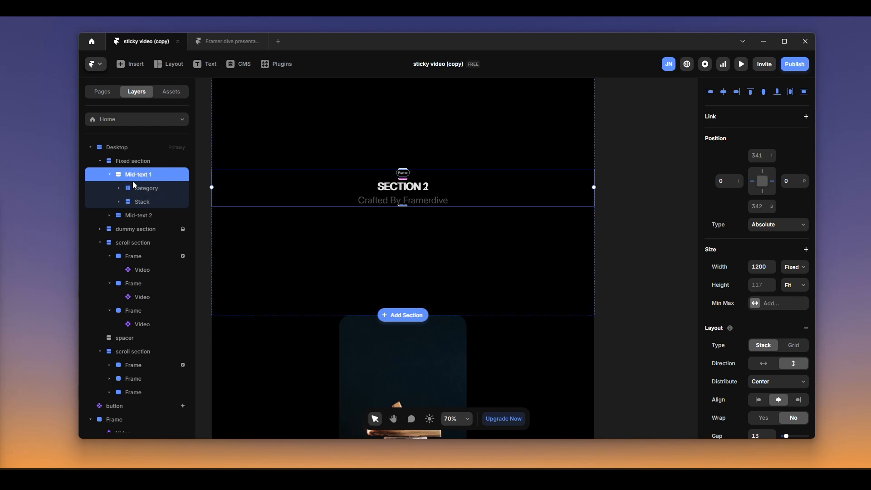
{"action": "scroll", "coordinate": [781, 258], "scroll_direction": "down", "scroll_amount": 10}
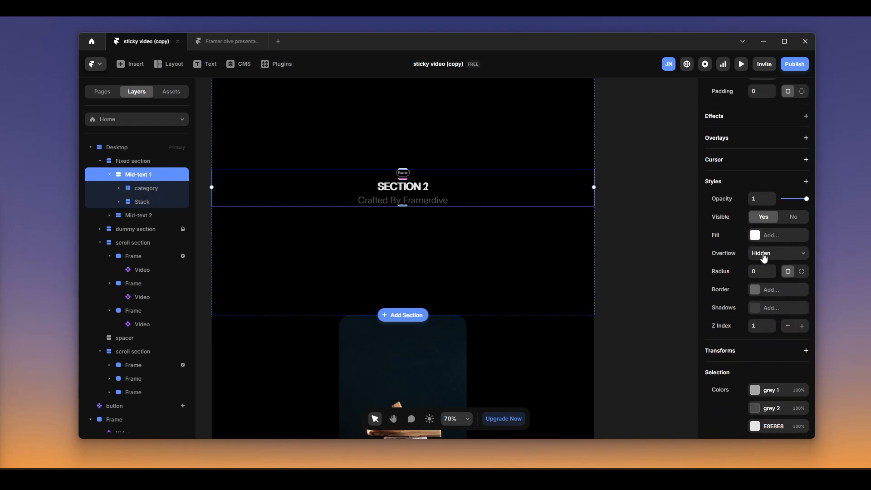
{"action": "scroll", "coordinate": [785, 120], "scroll_direction": "up", "scroll_amount": 2}
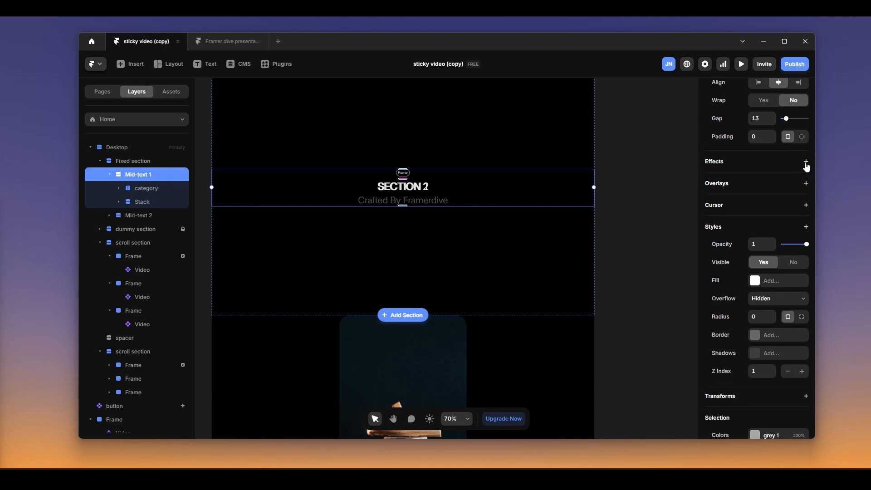
{"action": "left_click", "coordinate": [807, 163]}
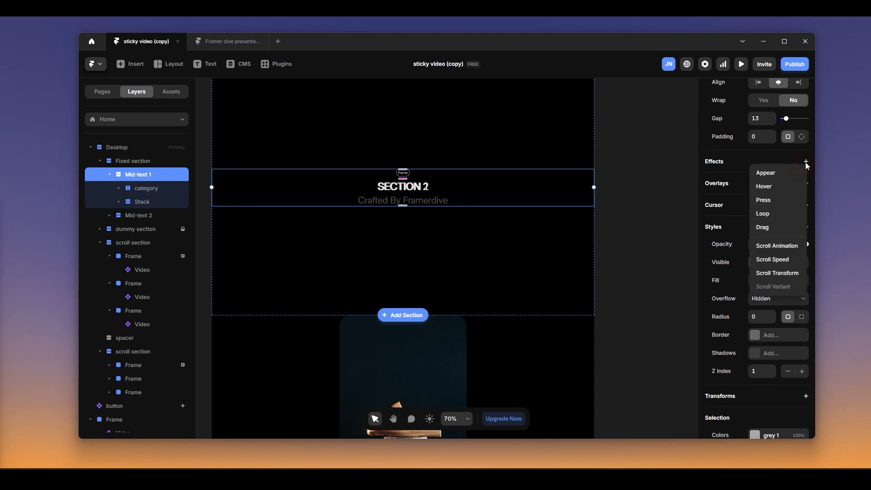
{"action": "left_click", "coordinate": [764, 274]}
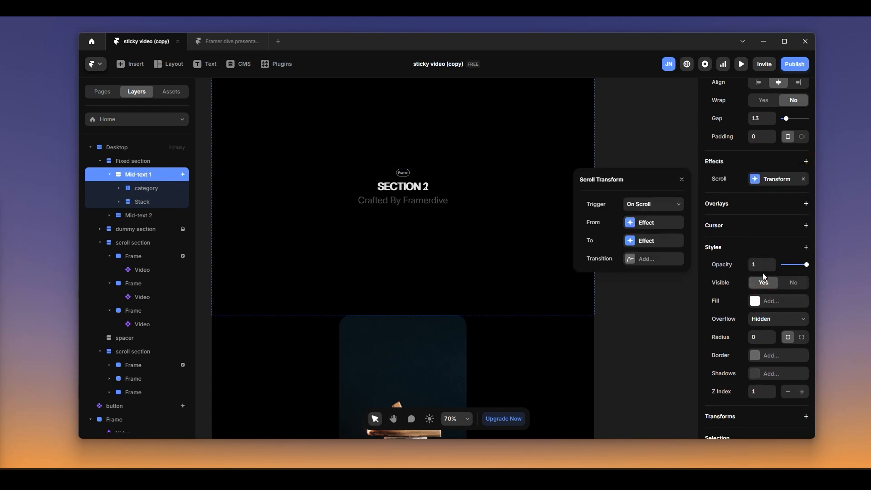
Set the Mid-text 1 Scroll Transform trigger to Section in View, check its available sections, and close the effect settings.
{"action": "left_click", "coordinate": [650, 207]}
{"action": "left_click", "coordinate": [645, 242]}
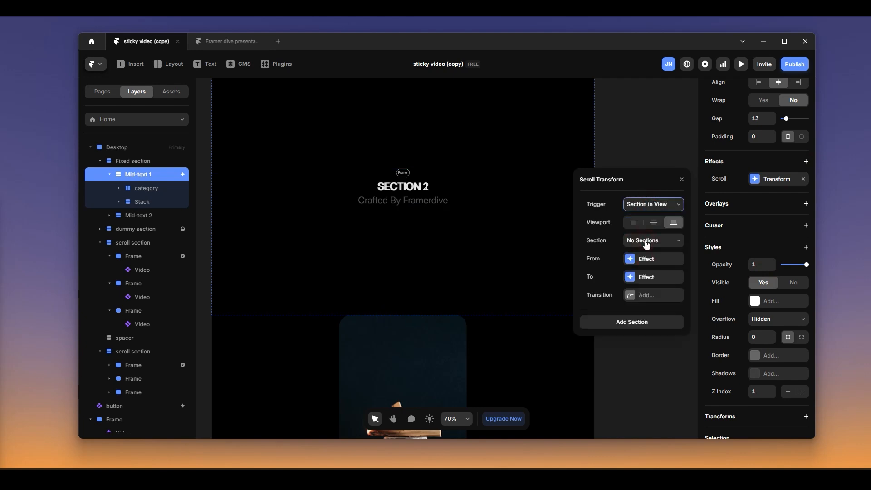
{"action": "left_click", "coordinate": [644, 242]}
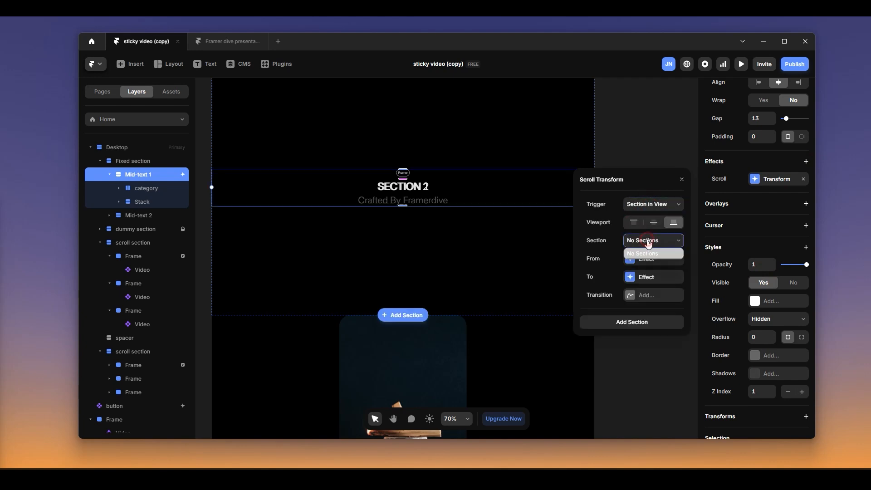
{"action": "left_click", "coordinate": [659, 247]}
{"action": "left_click", "coordinate": [681, 180]}
Draw a new frame about 303 × 183 inside the first video frame of the upper scroll section.
{"action": "scroll", "coordinate": [308, 215], "scroll_direction": "down", "scroll_amount": 3}
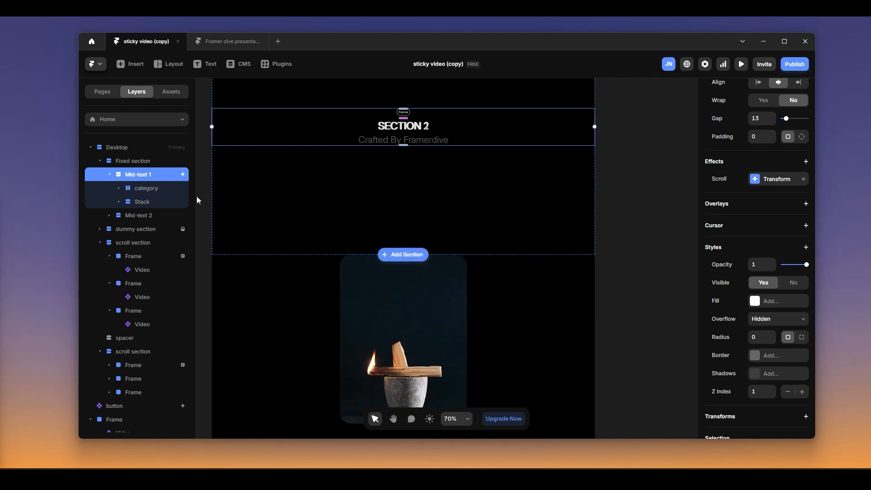
{"action": "key", "text": "h"}
{"action": "left_click_drag", "start_coordinate": [204, 189], "coordinate": [234, 172]}
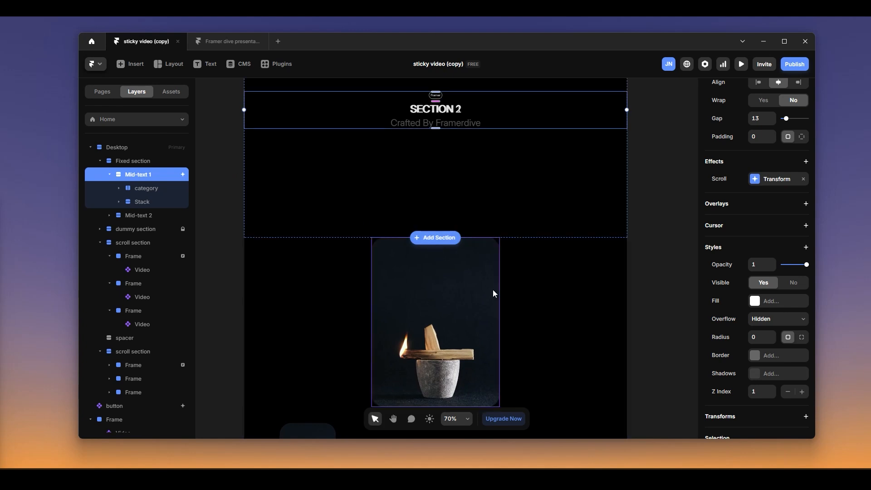
{"action": "left_click", "coordinate": [459, 283]}
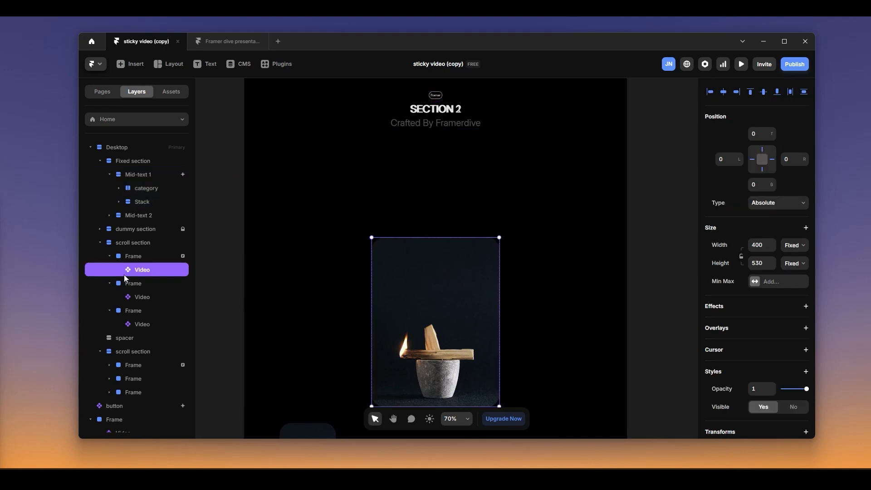
{"action": "left_click", "coordinate": [135, 257]}
{"action": "scroll", "coordinate": [412, 263], "scroll_direction": "down", "scroll_amount": 2}
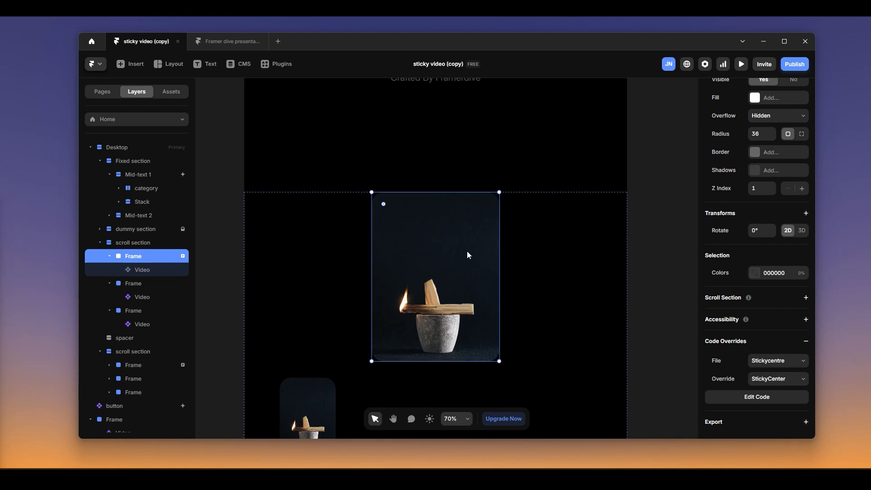
{"action": "scroll", "coordinate": [469, 249], "scroll_direction": "down", "scroll_amount": 3}
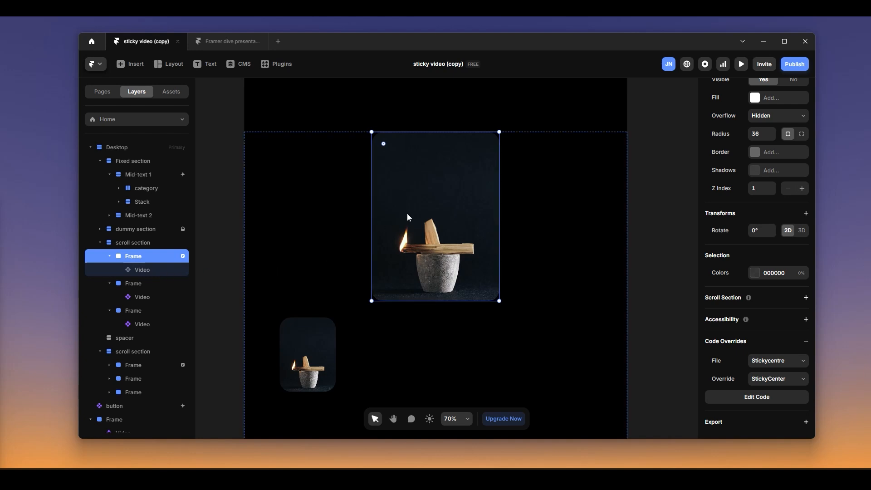
{"action": "key", "text": "f"}
{"action": "left_click_drag", "start_coordinate": [395, 178], "coordinate": [492, 237]}
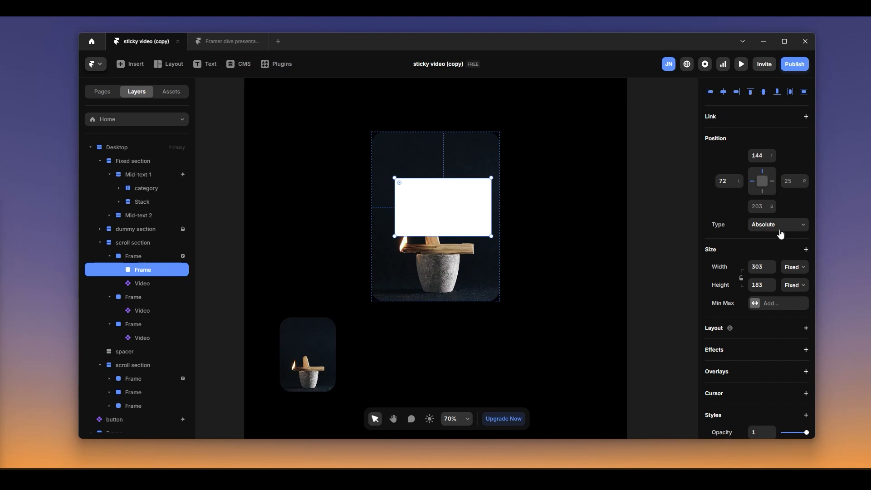
{"action": "scroll", "coordinate": [767, 254], "scroll_direction": "down", "scroll_amount": 2}
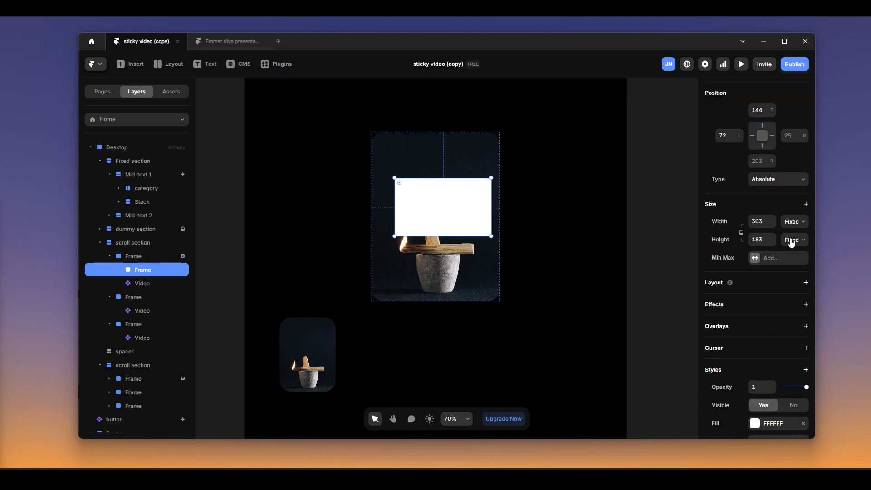
{"action": "left_click", "coordinate": [796, 226]}
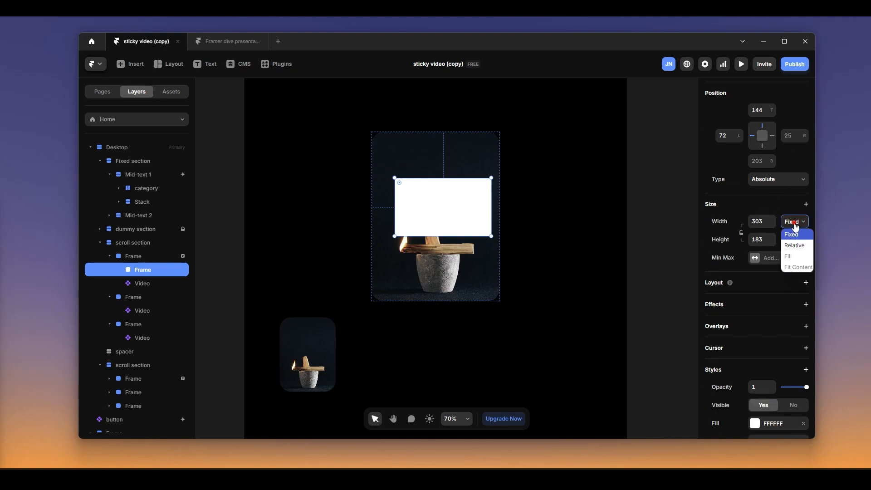
{"action": "left_click", "coordinate": [793, 222]}
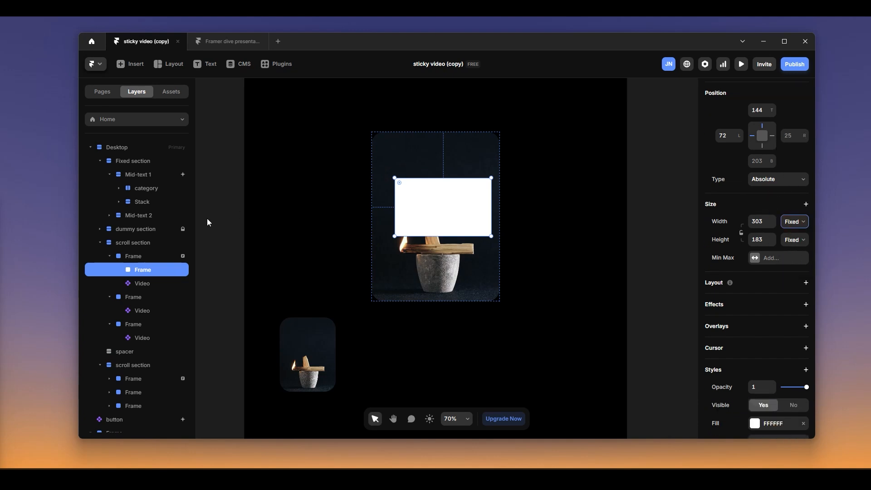
Add a layout to the parent frame holding the video and the new white frame, turning it into a stack.
{"action": "left_click", "coordinate": [141, 257]}
{"action": "scroll", "coordinate": [771, 222], "scroll_direction": "up", "scroll_amount": 3}
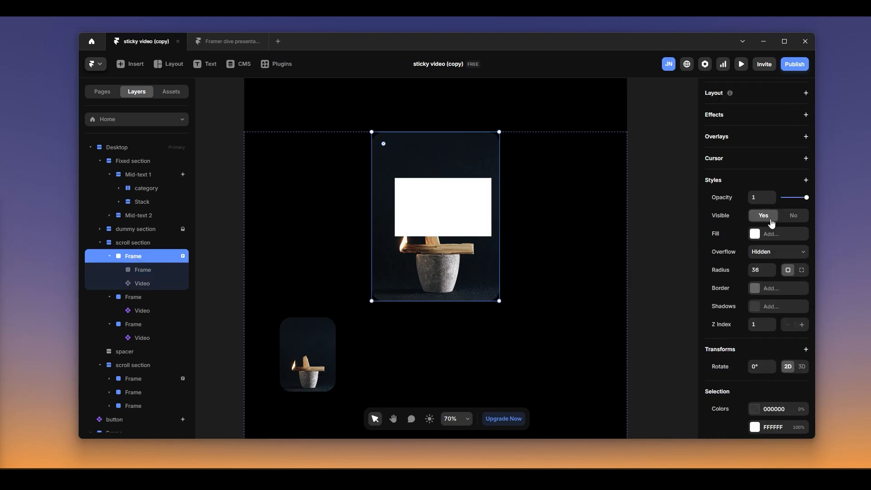
{"action": "scroll", "coordinate": [796, 131], "scroll_direction": "up", "scroll_amount": 3}
{"action": "left_click", "coordinate": [806, 183]}
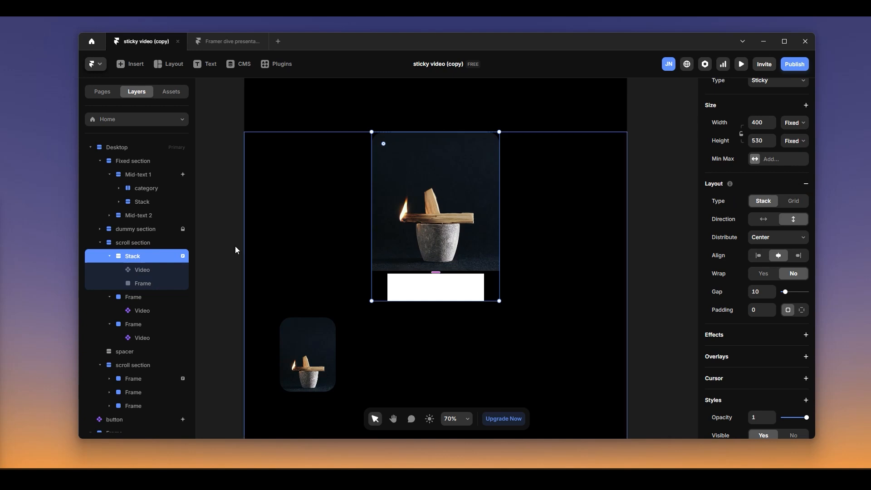
Set the stack's Video to Absolute position and pin it at 0 on all four sides.
{"action": "left_click", "coordinate": [142, 270]}
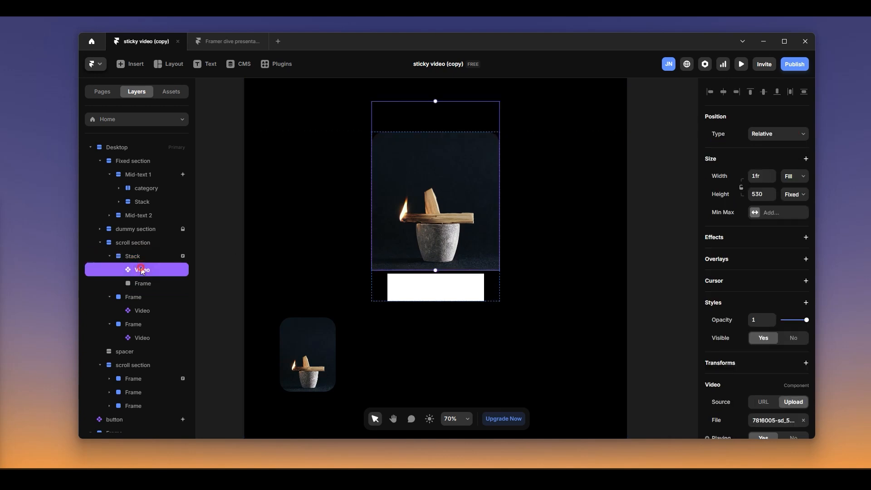
{"action": "left_click", "coordinate": [143, 284]}
{"action": "left_click", "coordinate": [142, 270]}
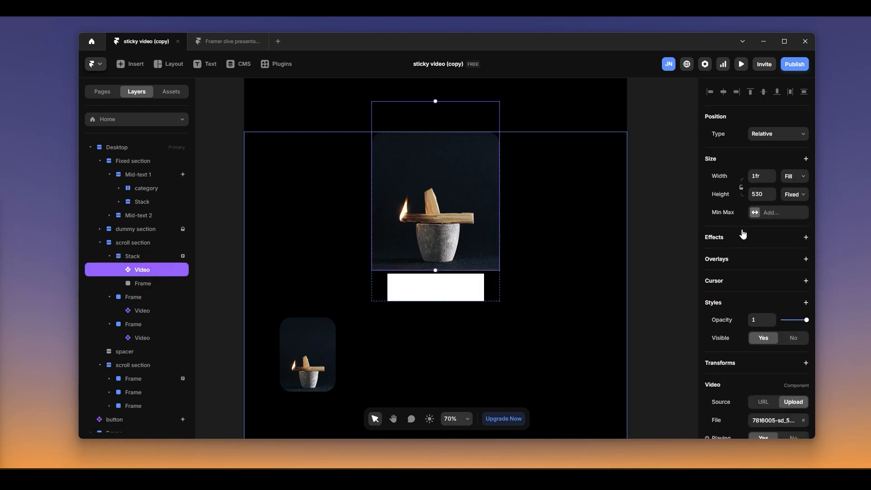
{"action": "left_click", "coordinate": [774, 136]}
{"action": "left_click", "coordinate": [774, 145]}
{"action": "left_click", "coordinate": [766, 136]}
{"action": "type", "text": "0"}
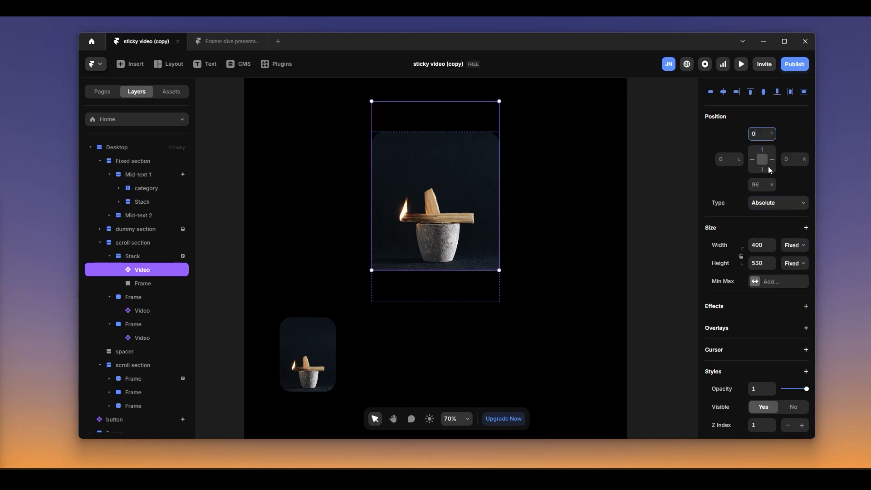
{"action": "key", "text": "Return"}
{"action": "left_click", "coordinate": [762, 170]}
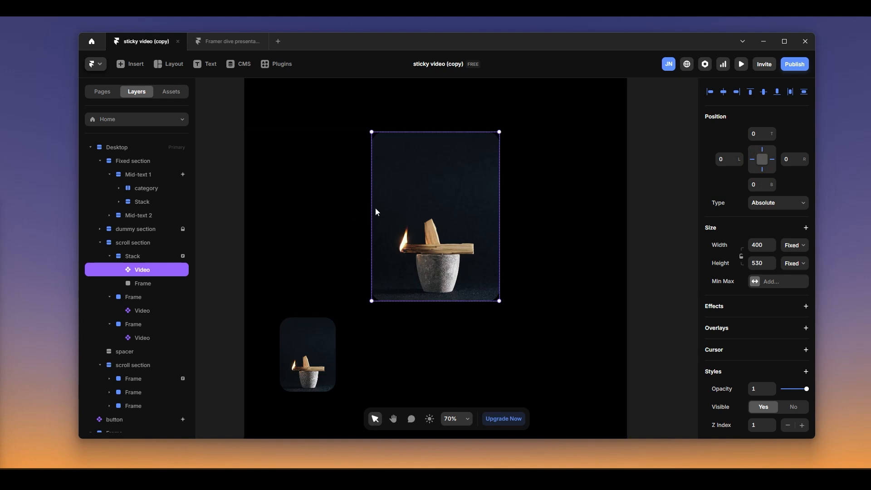
Set both the width and height of the new frame inside the stack to Fill.
{"action": "left_click", "coordinate": [140, 283]}
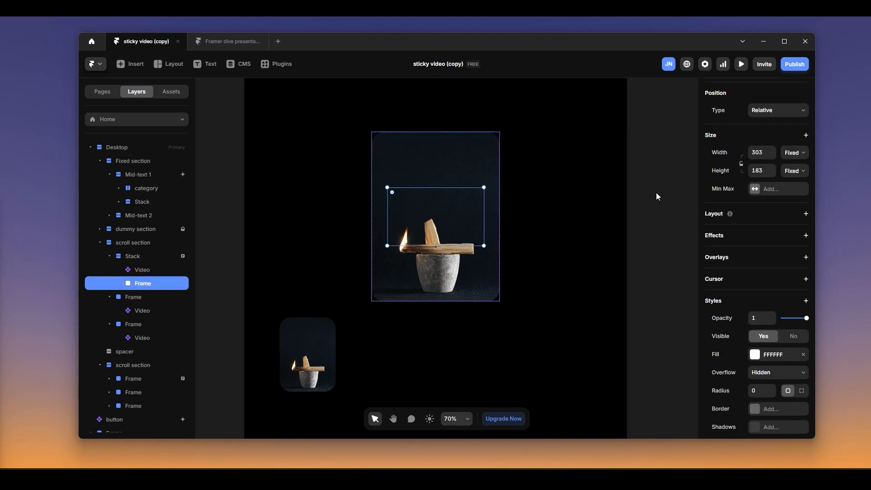
{"action": "left_click", "coordinate": [795, 153]}
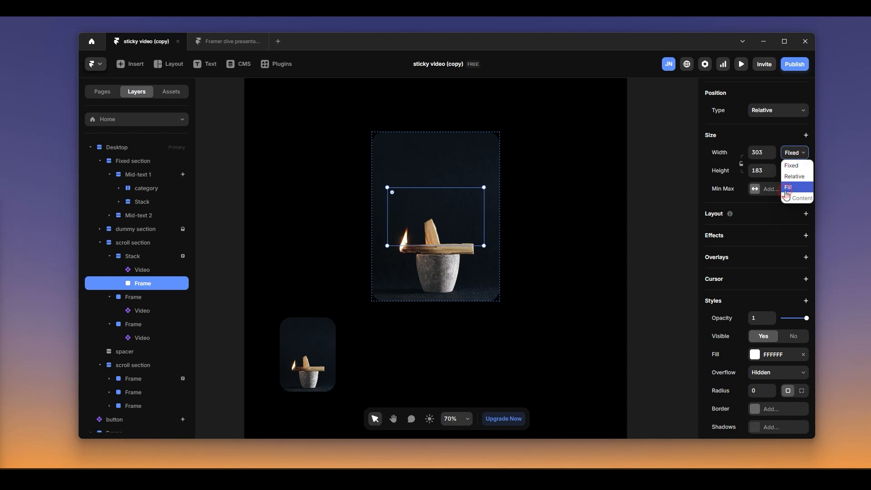
{"action": "left_click", "coordinate": [787, 194]}
{"action": "left_click", "coordinate": [794, 173]}
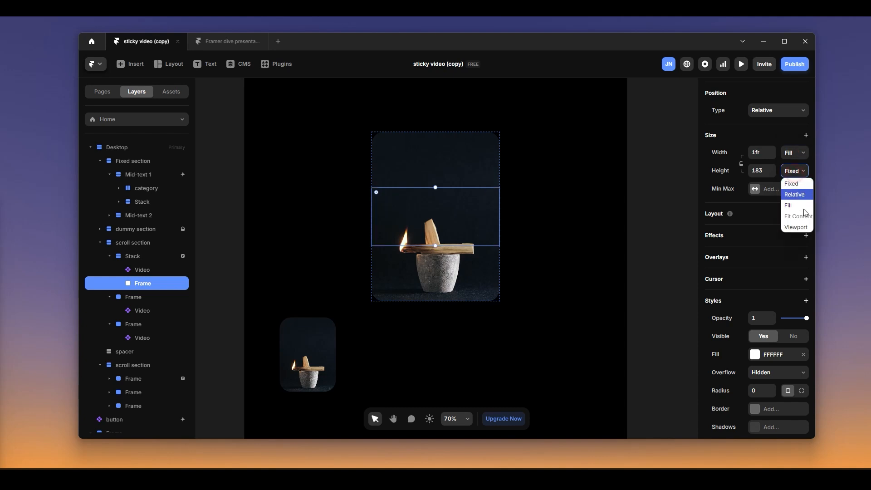
{"action": "left_click", "coordinate": [798, 205]}
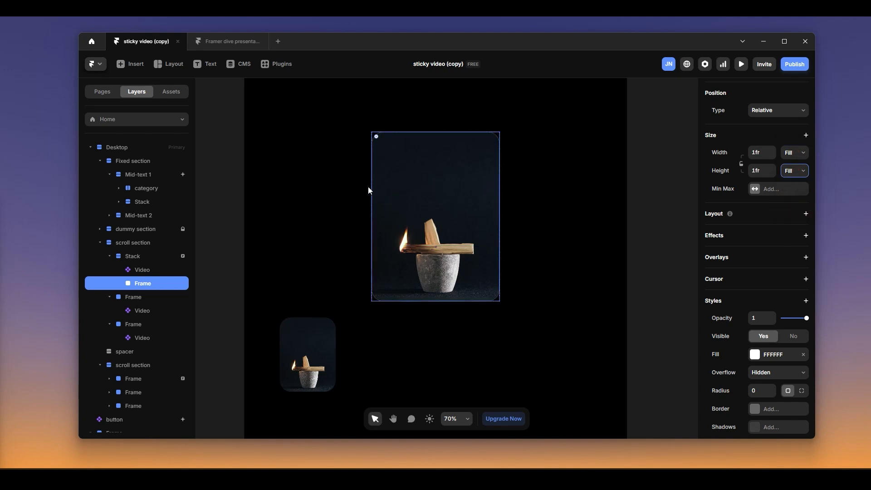
{"action": "scroll", "coordinate": [762, 296], "scroll_direction": "down", "scroll_amount": 2}
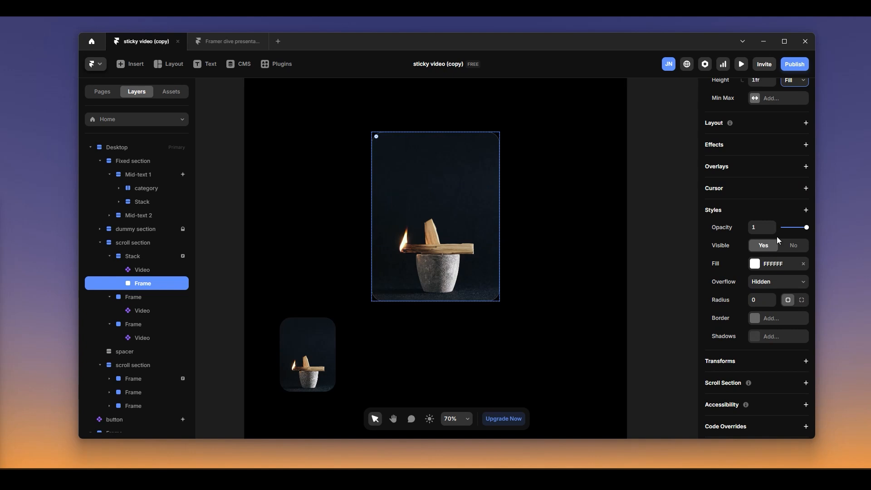
{"action": "left_click", "coordinate": [764, 265]}
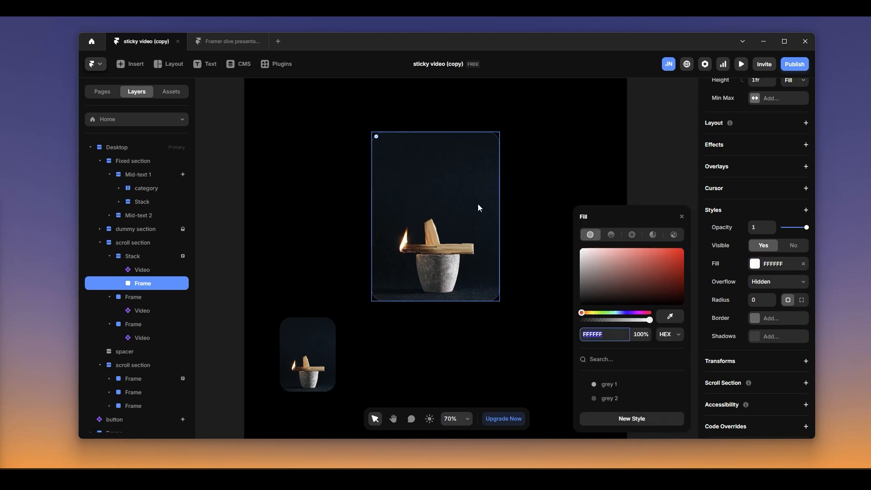
{"action": "left_click", "coordinate": [674, 151]}
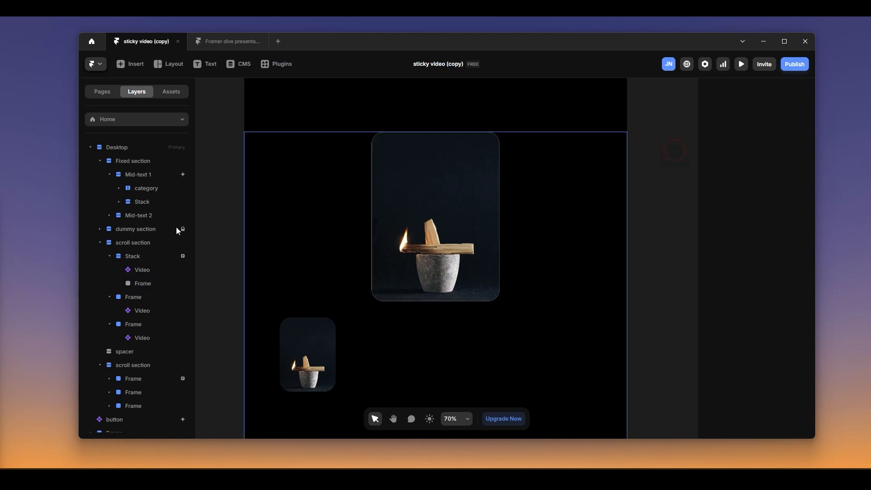
Add a Z Index style to the white frame inside the stack and set it to 2.
{"action": "left_click", "coordinate": [148, 284]}
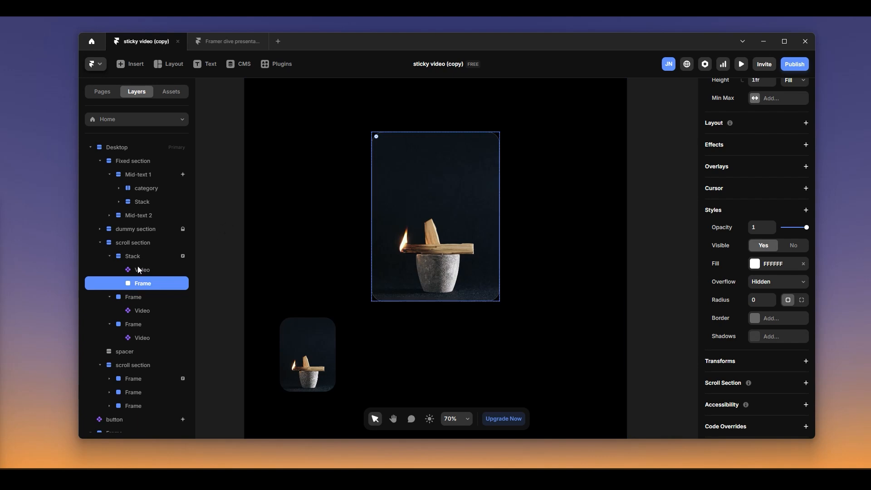
{"action": "scroll", "coordinate": [792, 280], "scroll_direction": "down", "scroll_amount": 1}
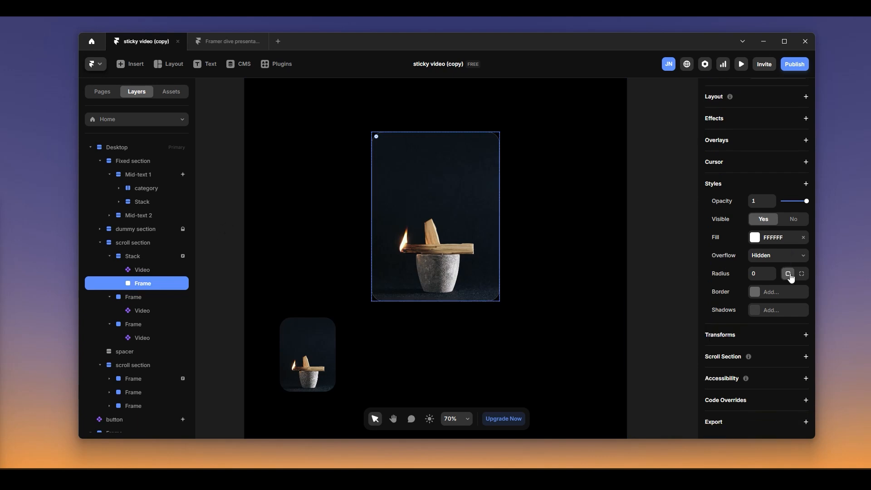
{"action": "left_click", "coordinate": [807, 183]}
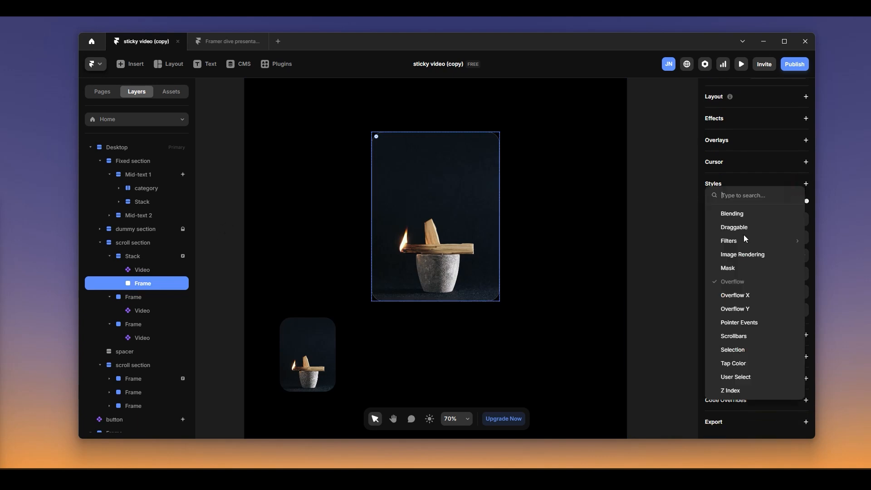
{"action": "left_click", "coordinate": [728, 391]}
{"action": "left_click", "coordinate": [803, 328]}
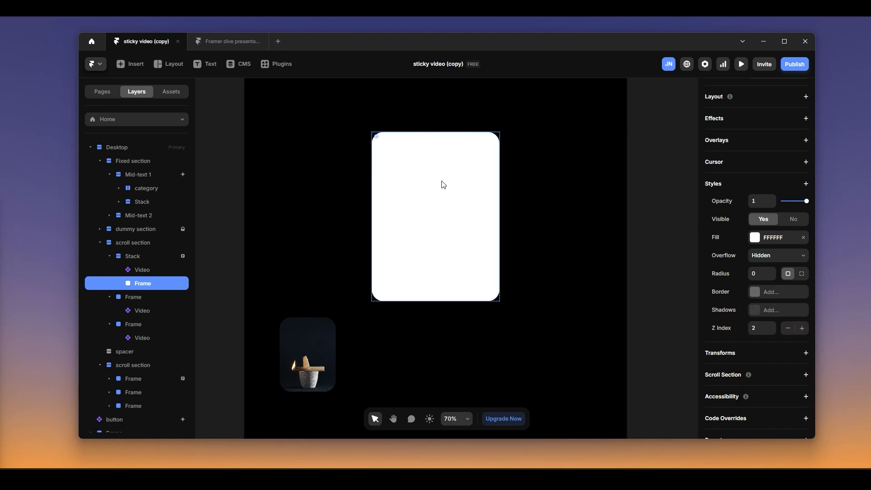
Draw a frame about 299 × 201 inside the white frame and add a layout to the white parent frame.
{"action": "left_click", "coordinate": [404, 159]}
{"action": "key", "text": "f"}
{"action": "left_click_drag", "start_coordinate": [384, 147], "coordinate": [480, 212]}
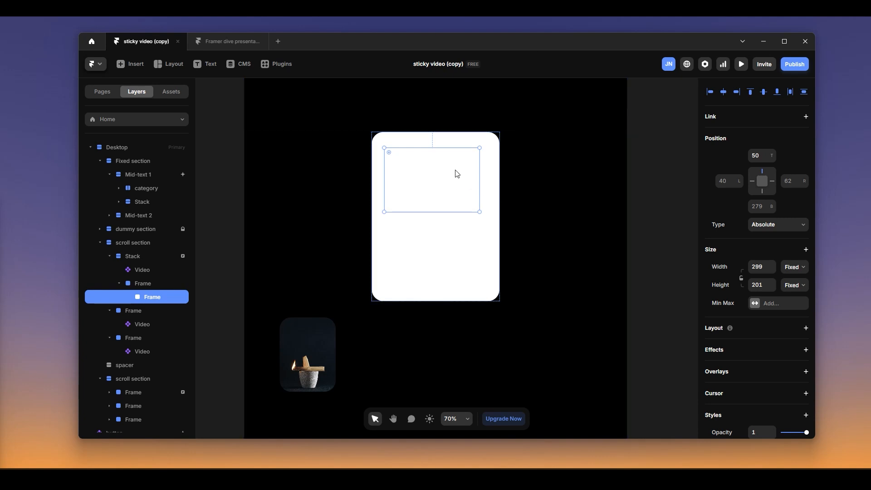
{"action": "left_click", "coordinate": [789, 273]}
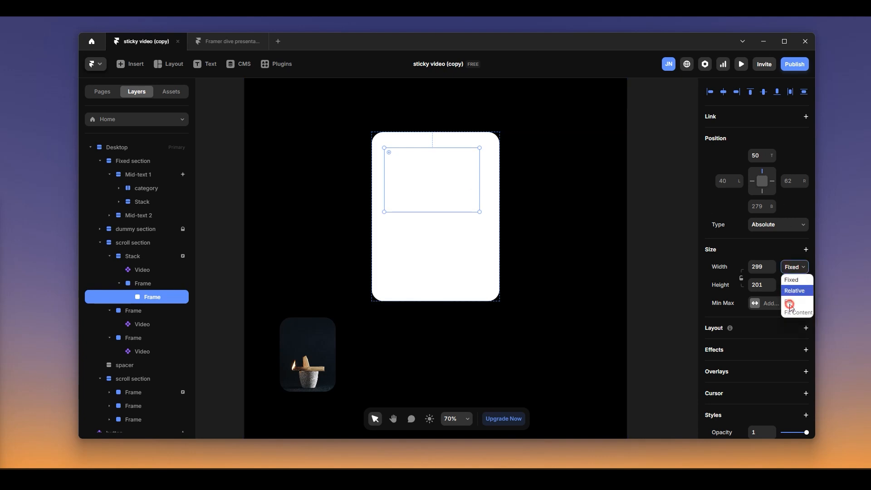
{"action": "left_click", "coordinate": [161, 283]}
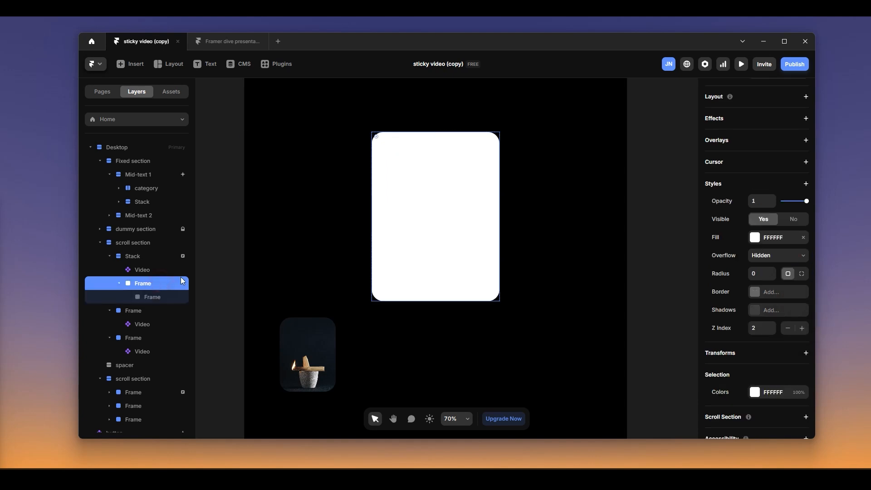
{"action": "left_click", "coordinate": [806, 96]}
Set both the width and height of the newly nested frame to Fill.
{"action": "left_click", "coordinate": [143, 296]}
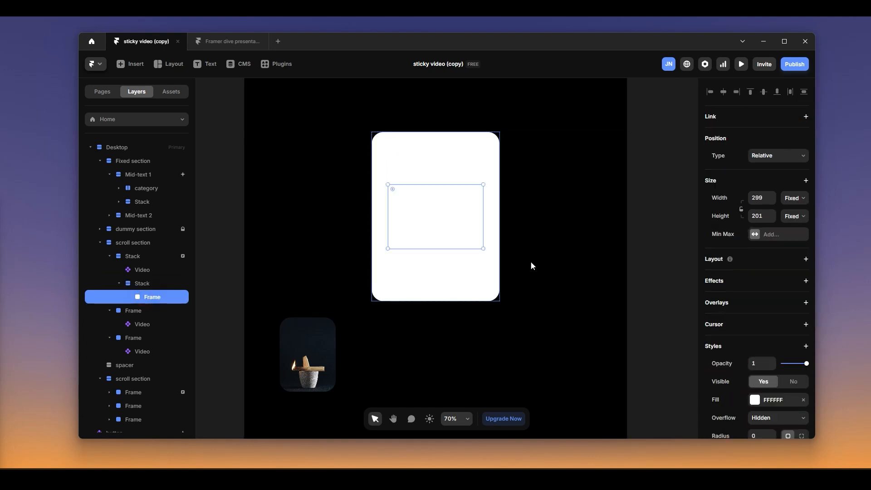
{"action": "left_click", "coordinate": [795, 198]}
{"action": "left_click", "coordinate": [794, 233]}
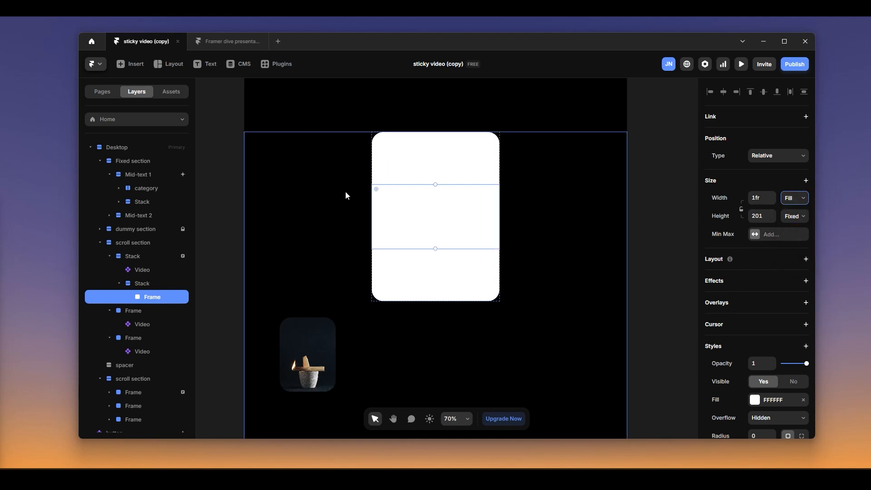
{"action": "left_click", "coordinate": [797, 217]}
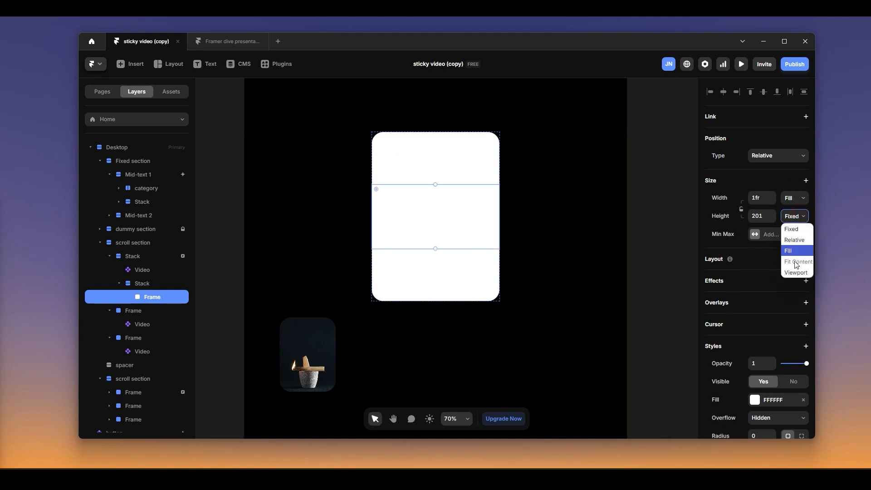
{"action": "left_click", "coordinate": [800, 252]}
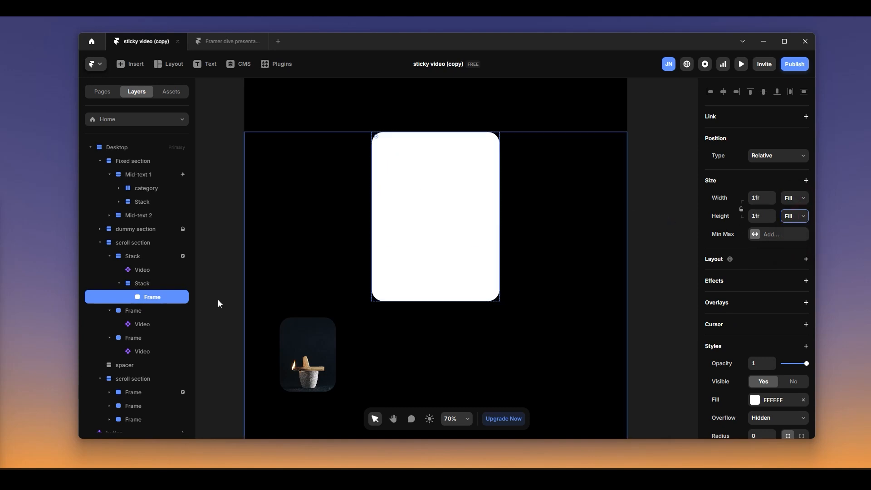
Rename the nested frame "trigger section 1" and duplicate it as "trigger section 2".
{"action": "double_click", "coordinate": [162, 298]}
{"action": "type", "text": "trigger sectio..."}
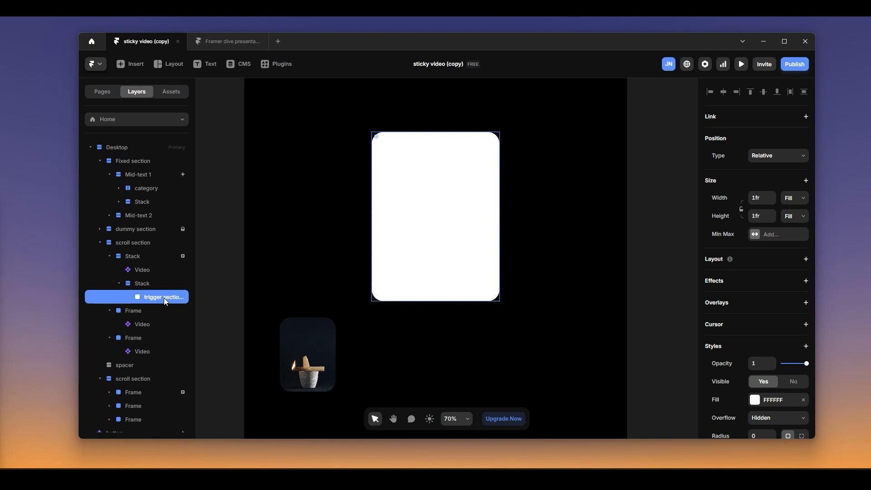
{"action": "key", "text": "ctrl+d"}
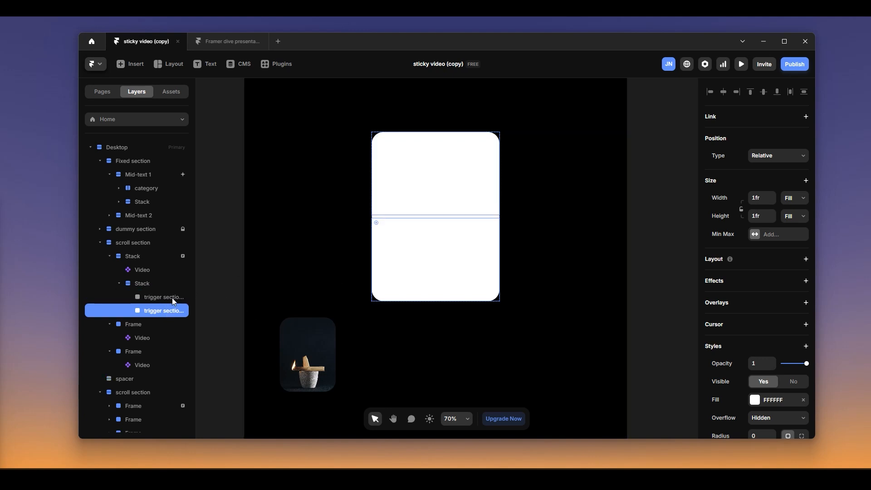
{"action": "left_click_drag", "start_coordinate": [195, 297], "coordinate": [229, 297]}
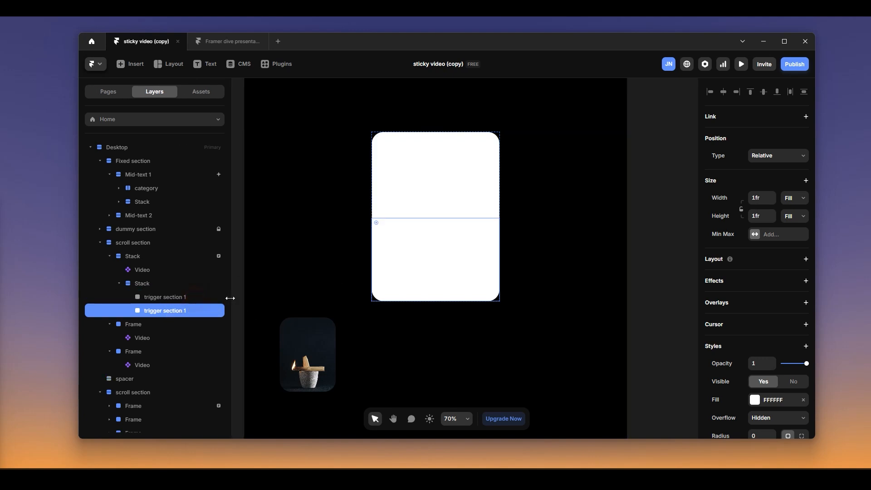
{"action": "double_click", "coordinate": [177, 309]}
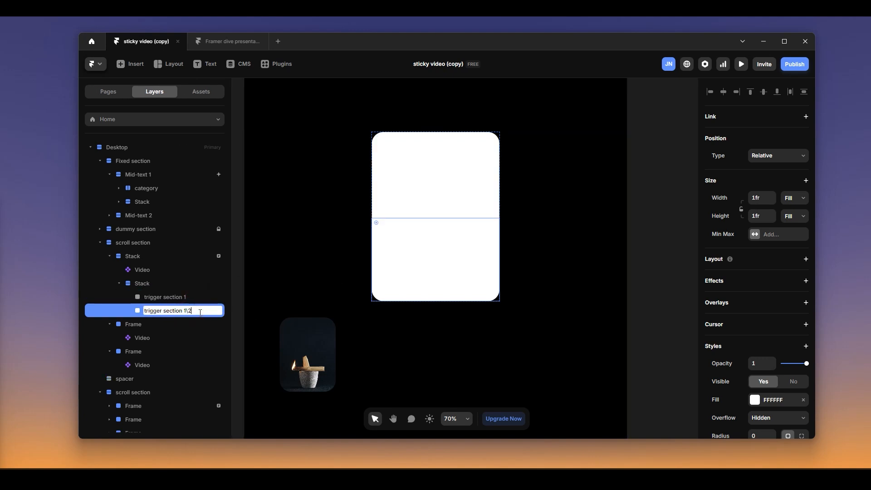
{"action": "type", "text": "2"}
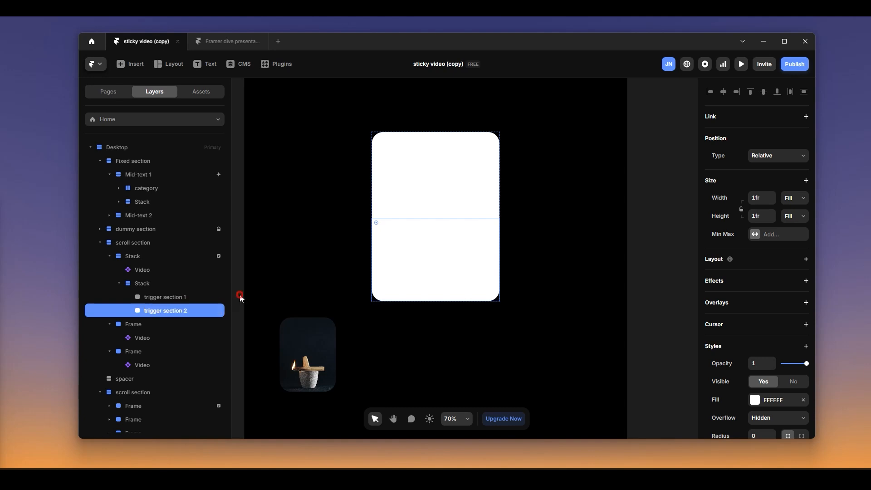
{"action": "left_click", "coordinate": [239, 297]}
Set the fill of trigger section 1 to 856B6B and the fill of trigger section 2 to B07171.
{"action": "left_click", "coordinate": [175, 297]}
{"action": "scroll", "coordinate": [754, 318], "scroll_direction": "down", "scroll_amount": 2}
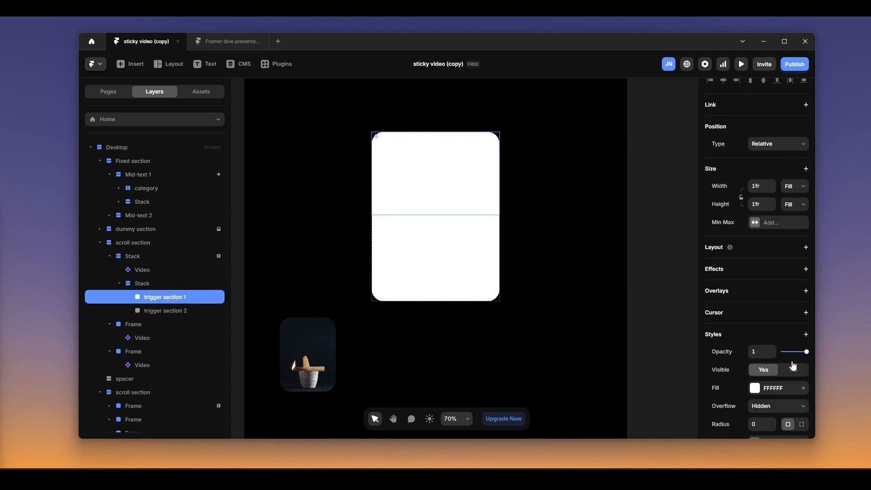
{"action": "left_click", "coordinate": [774, 355]}
{"action": "left_click", "coordinate": [600, 276]}
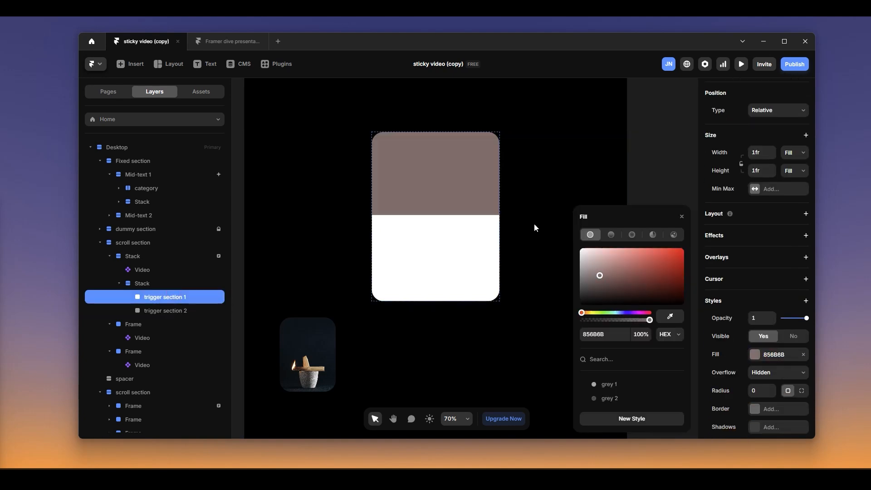
{"action": "left_click", "coordinate": [181, 312]}
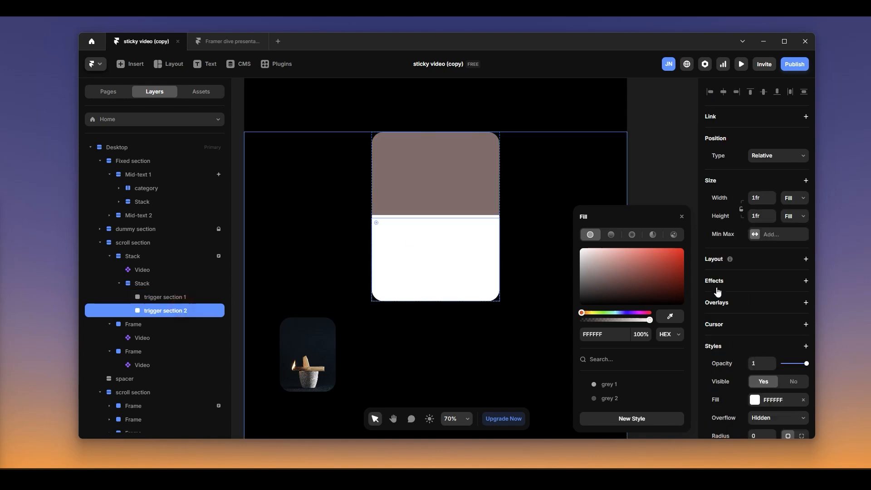
{"action": "left_click", "coordinate": [618, 266]}
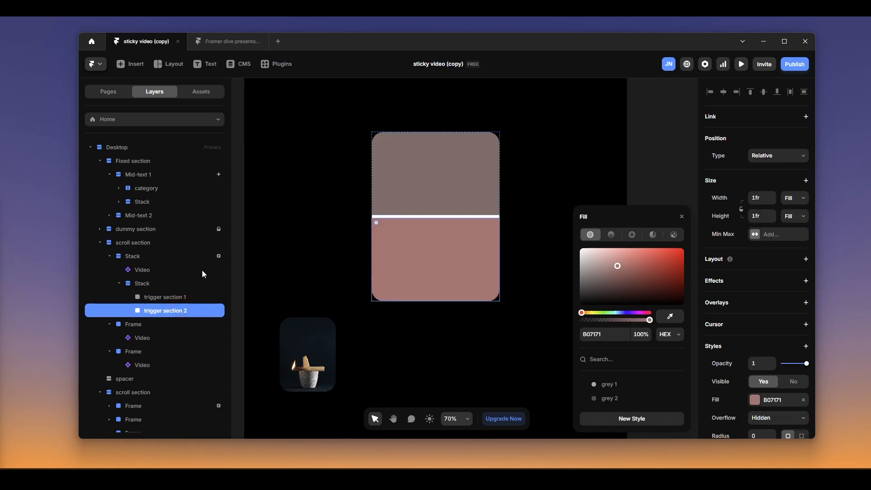
Set the gap of the stack holding the two trigger sections to 0.
{"action": "left_click", "coordinate": [169, 284]}
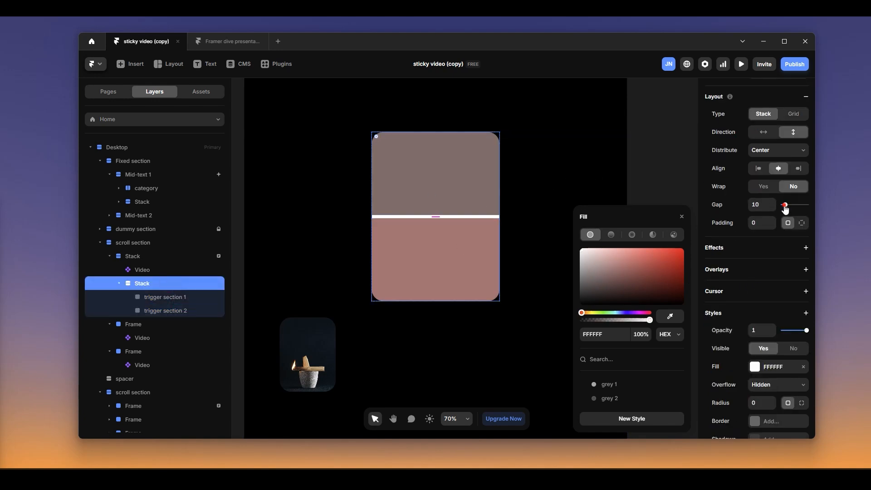
{"action": "left_click_drag", "start_coordinate": [786, 208], "coordinate": [782, 209]}
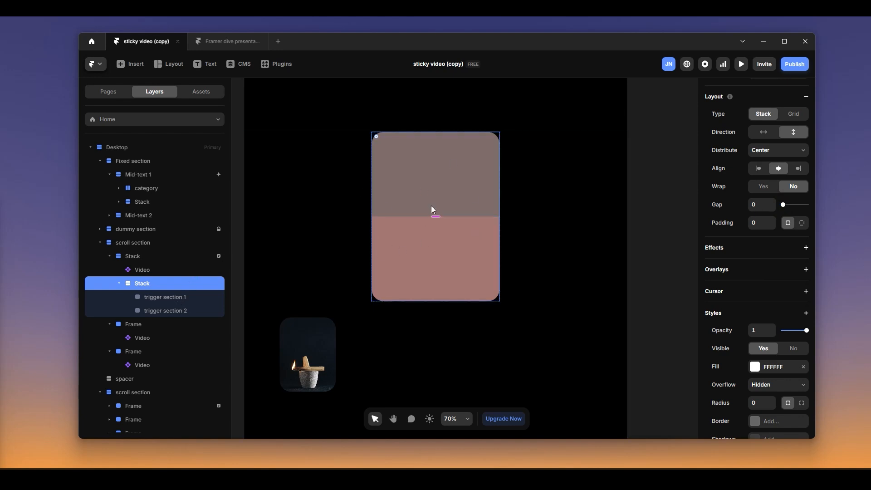
{"action": "left_click", "coordinate": [153, 271]}
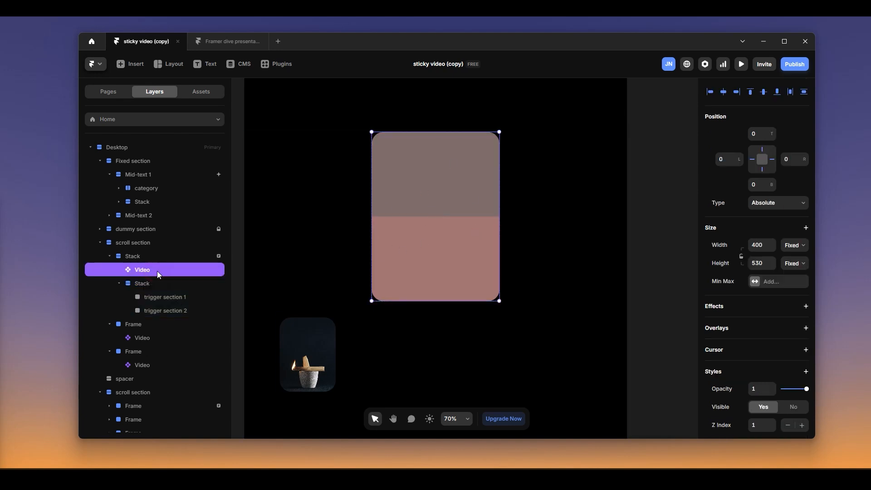
Rename the outer stack holding the video and the inner stack "video container".
{"action": "double_click", "coordinate": [153, 257]}
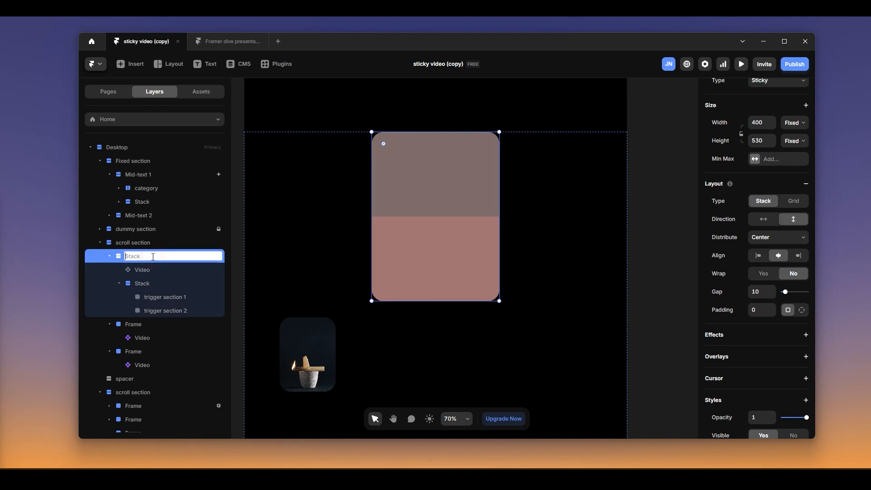
{"action": "type", "text": "video container"}
{"action": "key", "text": "Return"}
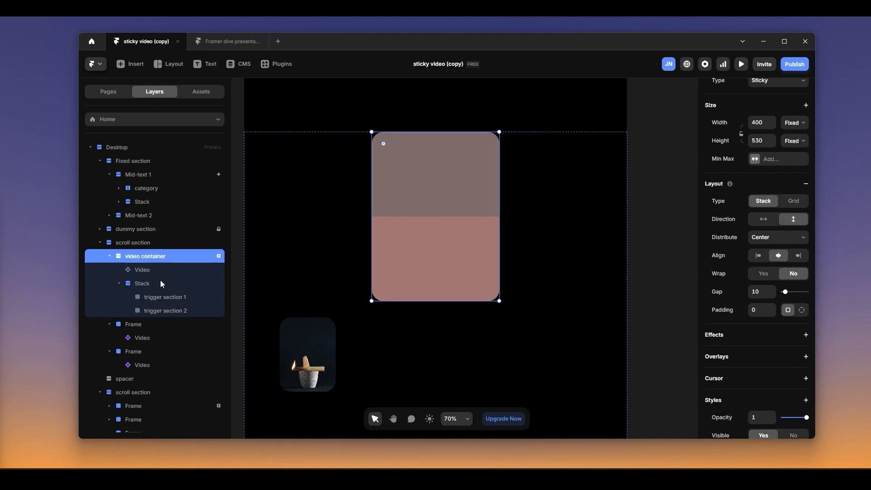
Add a scroll section named "trigger-section1" to the trigger section 1 frame.
{"action": "left_click", "coordinate": [152, 270]}
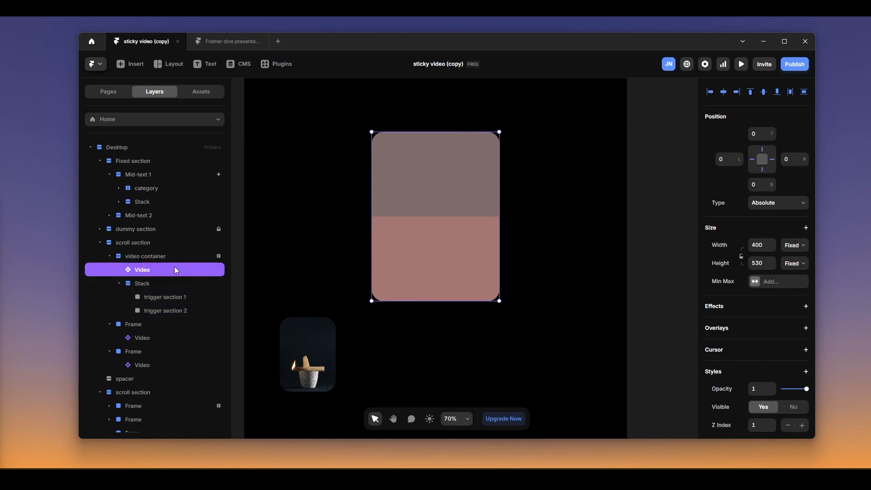
{"action": "left_click", "coordinate": [165, 285]}
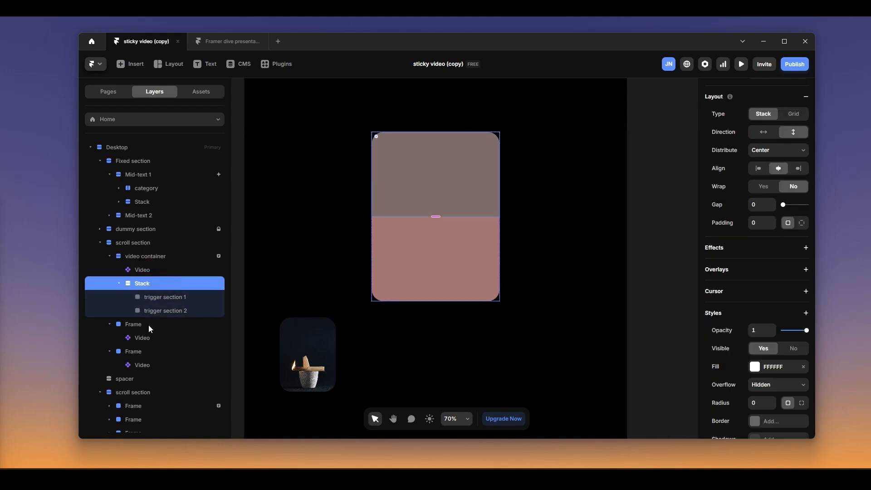
{"action": "left_click", "coordinate": [175, 297]}
{"action": "scroll", "coordinate": [753, 354], "scroll_direction": "down", "scroll_amount": 3}
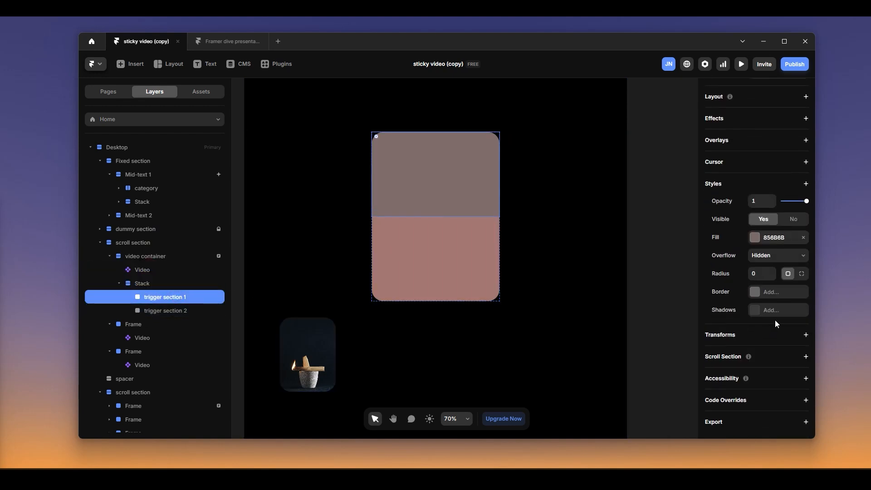
{"action": "left_click", "coordinate": [806, 356]}
{"action": "left_click", "coordinate": [776, 375]}
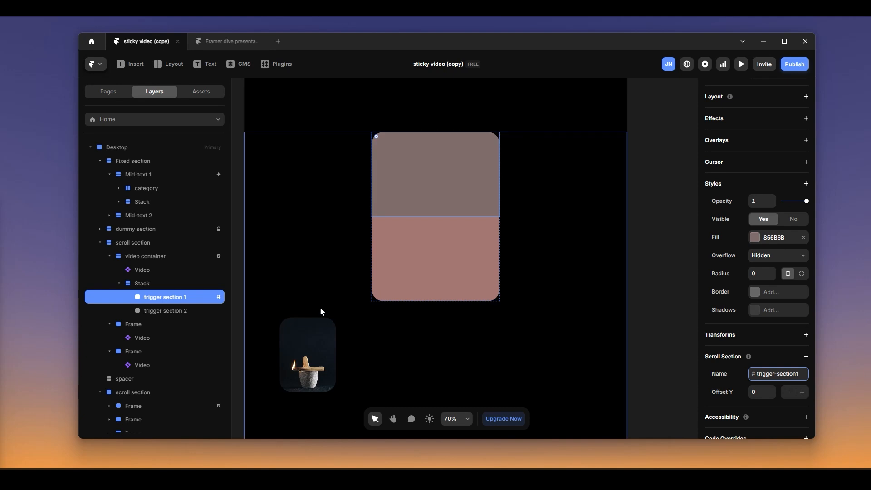
Add a scroll section named "trigger-section2" to the trigger section 2 frame.
{"action": "left_click", "coordinate": [163, 311]}
{"action": "scroll", "coordinate": [767, 363], "scroll_direction": "down", "scroll_amount": 4}
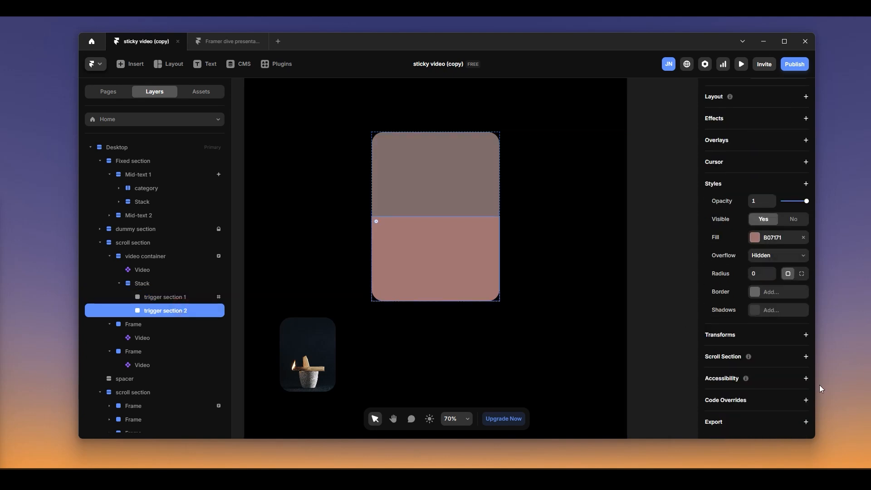
{"action": "left_click", "coordinate": [806, 357]}
{"action": "left_click", "coordinate": [779, 375]}
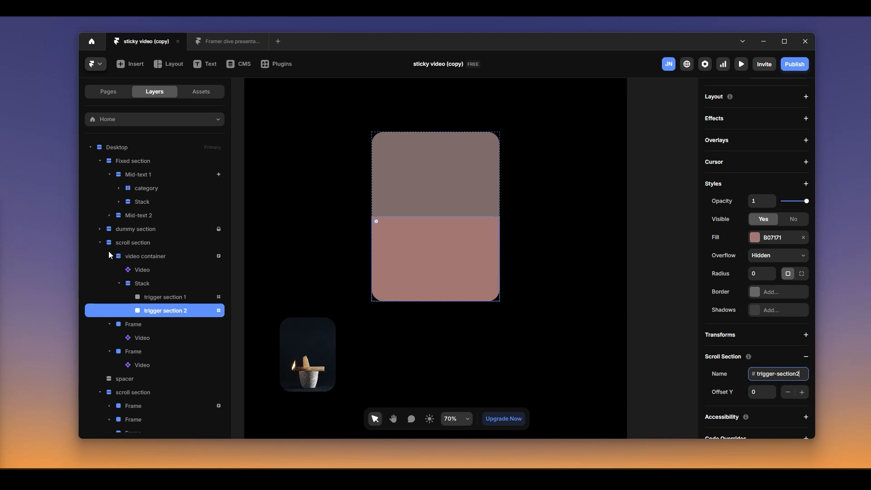
{"action": "left_click", "coordinate": [174, 302]}
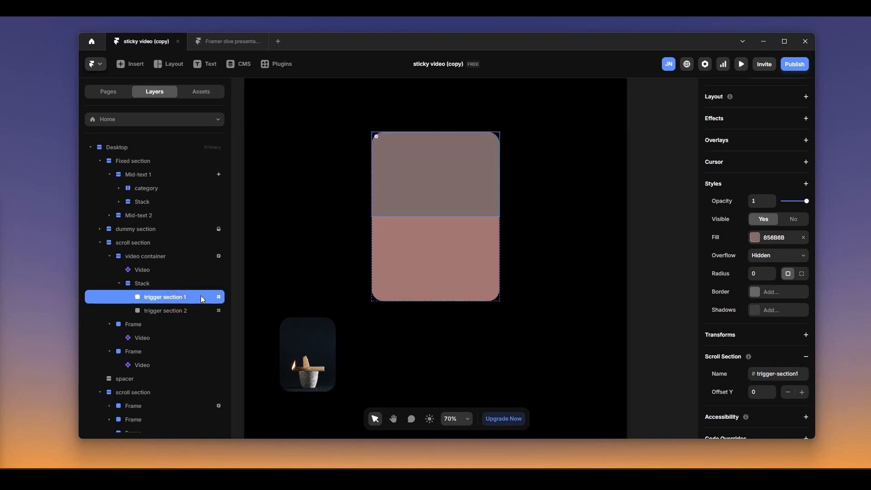
Set the opacity of the stack holding the two trigger sections to 0.
{"action": "left_click", "coordinate": [188, 311]}
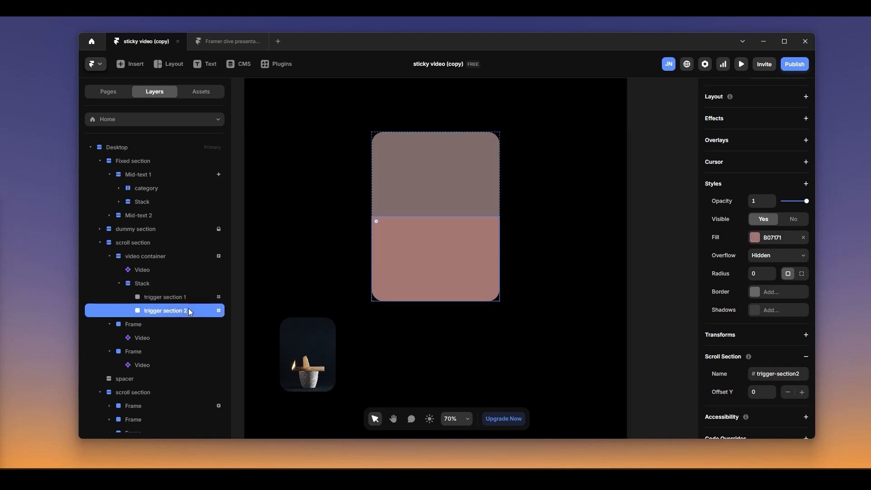
{"action": "scroll", "coordinate": [481, 243], "scroll_direction": "up", "scroll_amount": 2}
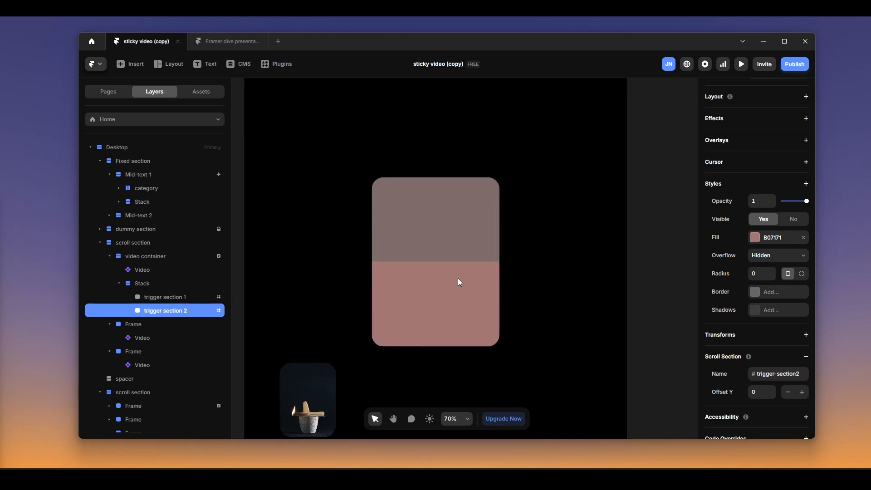
{"action": "left_click", "coordinate": [157, 284]}
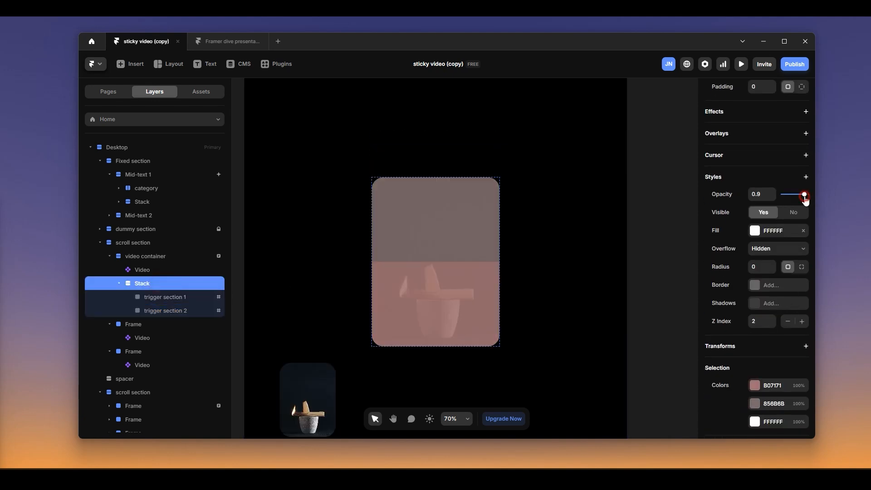
{"action": "left_click_drag", "start_coordinate": [807, 194], "coordinate": [782, 195]}
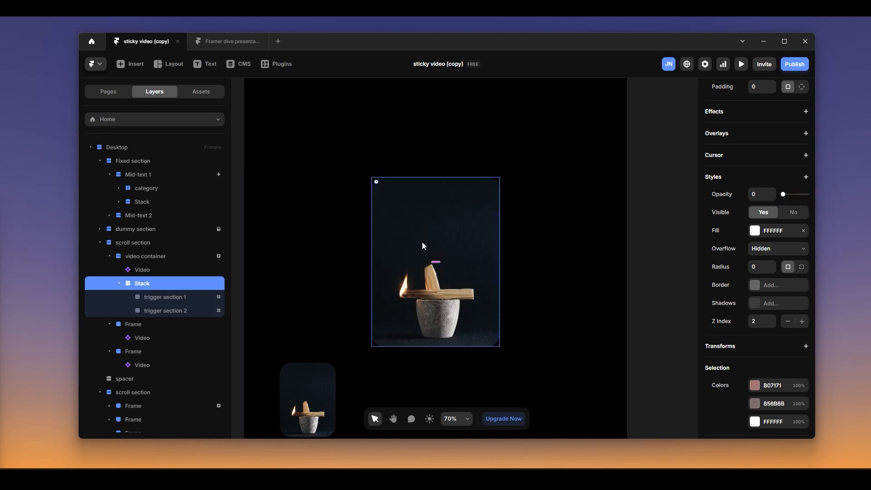
Configure Mid-text 1's scroll transform to use the center of the viewport and #trigger-section2 as its section.
{"action": "scroll", "coordinate": [372, 257], "scroll_direction": "down", "scroll_amount": 5}
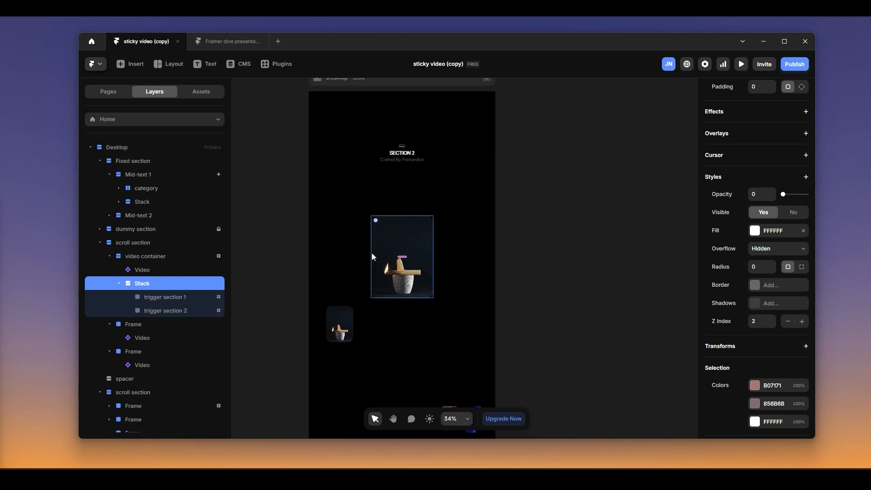
{"action": "left_click", "coordinate": [162, 174]}
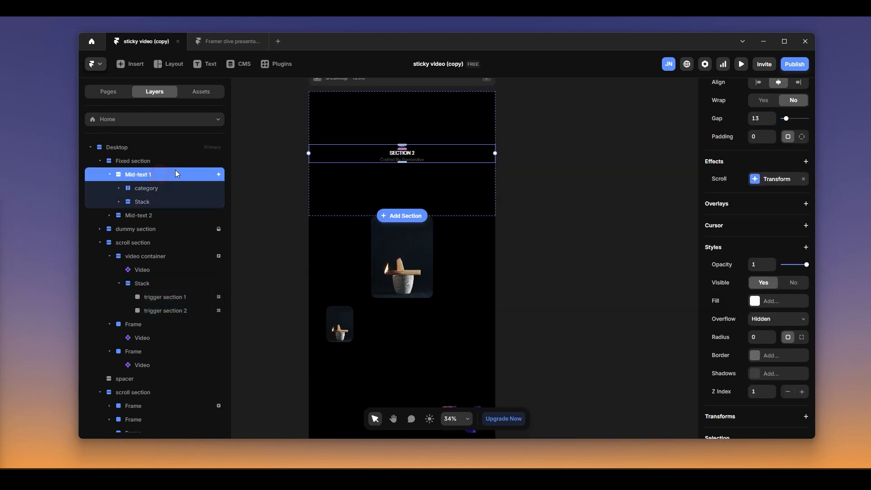
{"action": "left_click", "coordinate": [772, 180]}
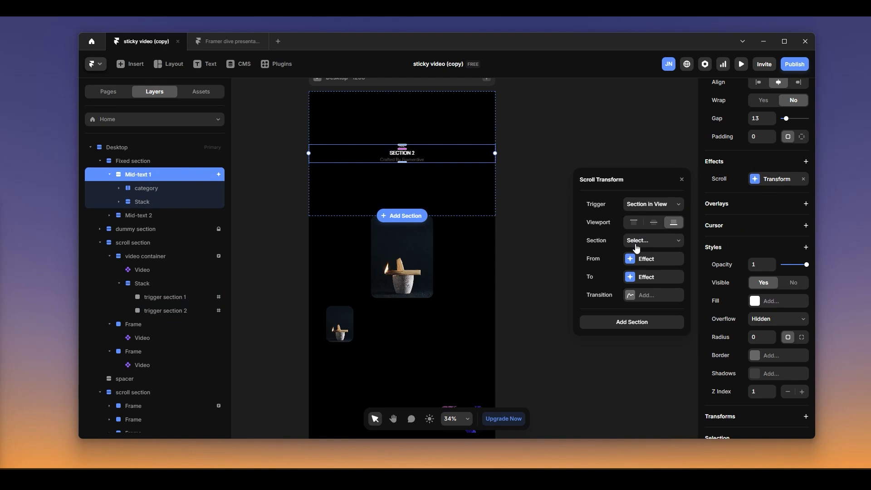
{"action": "left_click", "coordinate": [656, 224]}
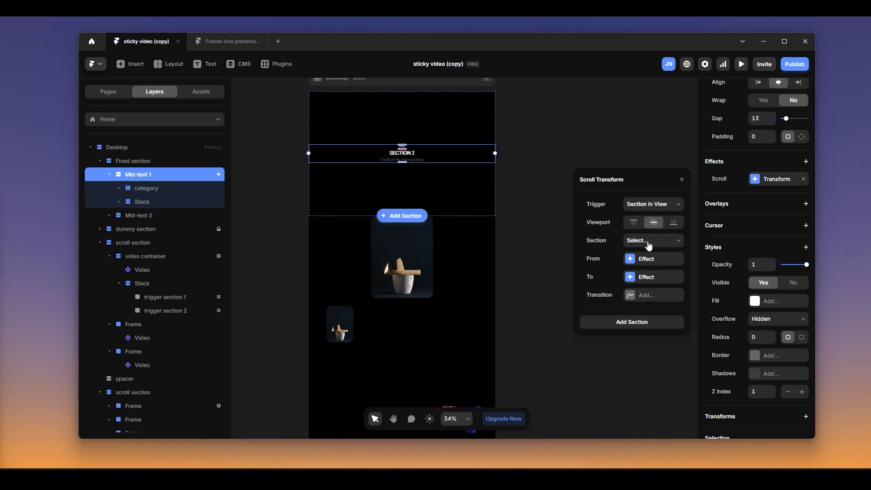
{"action": "left_click", "coordinate": [648, 246]}
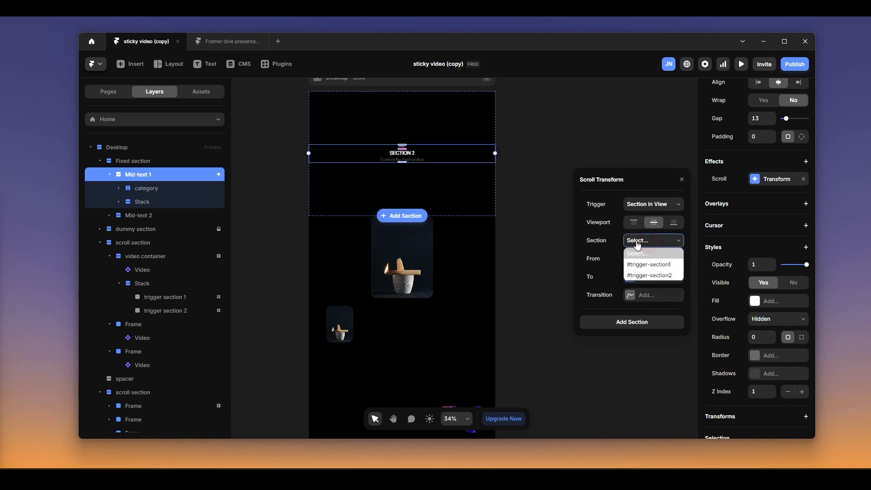
{"action": "left_click", "coordinate": [649, 275]}
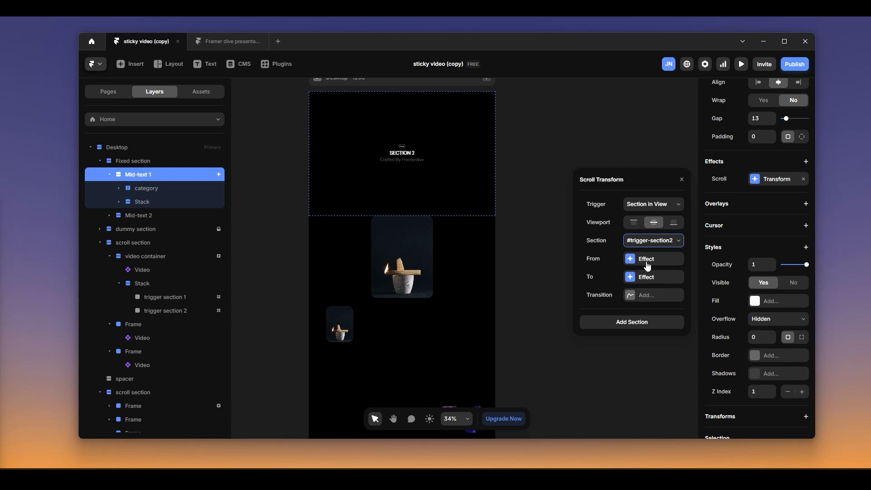
Set the From effect of Mid-text 1's scroll transform to opacity 1 and scale 1.
{"action": "left_click", "coordinate": [644, 259]}
{"action": "left_click", "coordinate": [637, 204]}
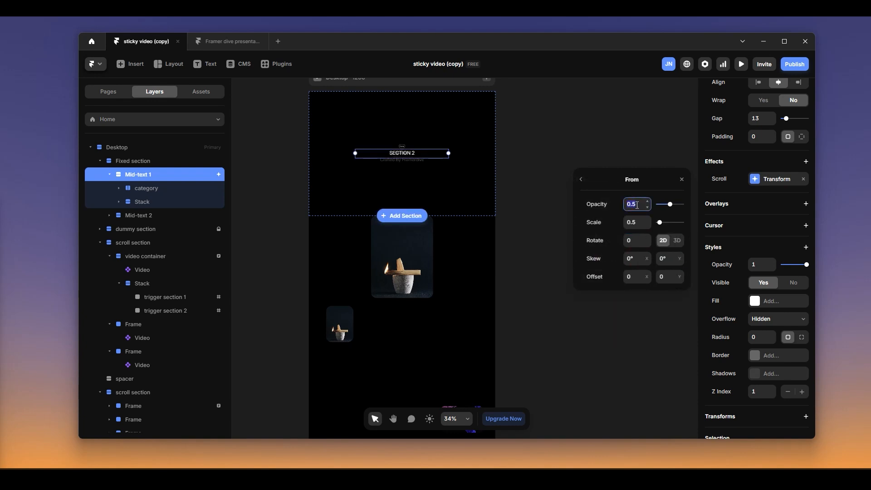
{"action": "type", "text": "1"}
{"action": "key", "text": "Return"}
{"action": "left_click", "coordinate": [581, 179]}
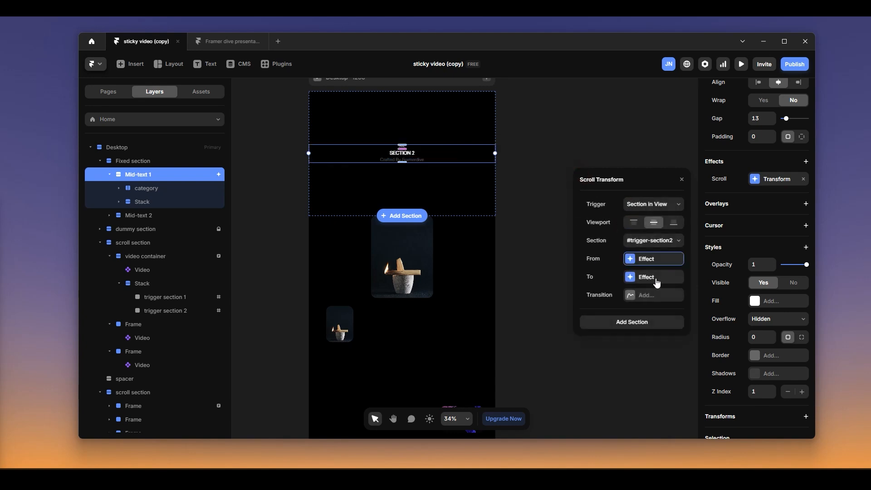
Set the To effect of Mid-text 1's scroll transform to opacity 0 and scale 0.
{"action": "left_click", "coordinate": [656, 277]}
{"action": "left_click", "coordinate": [634, 203]}
{"action": "left_click", "coordinate": [636, 223]}
{"action": "type", "text": "0"}
{"action": "key", "text": "Return"}
{"action": "left_click", "coordinate": [580, 180]}
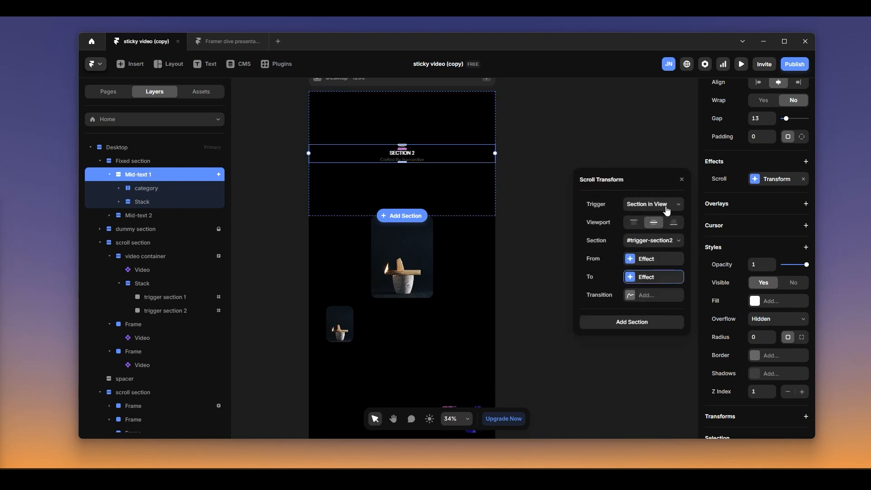
Review the section, From effect and To effect of Mid-text 1's scroll transform.
{"action": "left_click", "coordinate": [661, 243]}
{"action": "left_click", "coordinate": [661, 244]}
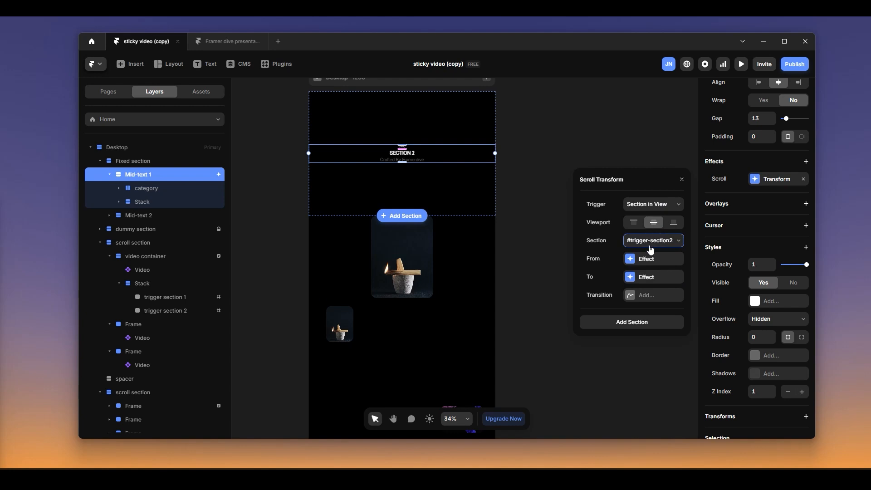
{"action": "left_click", "coordinate": [634, 261]}
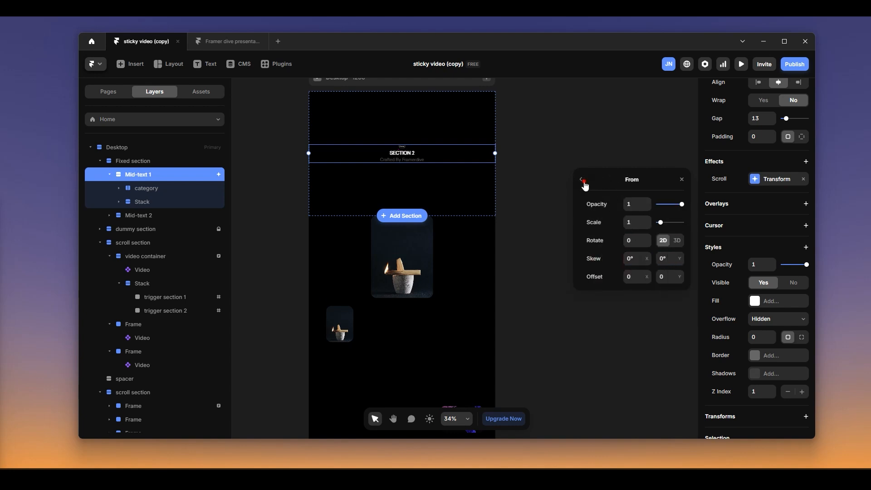
{"action": "left_click", "coordinate": [581, 180]}
{"action": "left_click", "coordinate": [649, 276]}
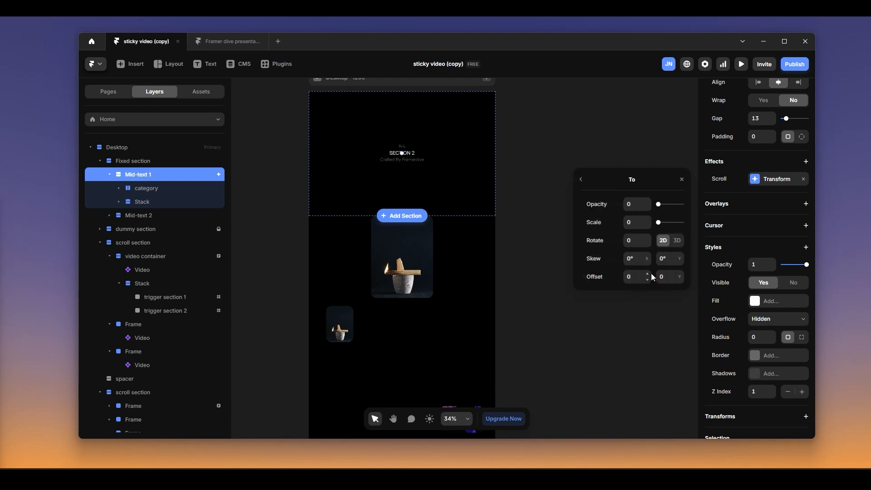
{"action": "left_click", "coordinate": [581, 179]}
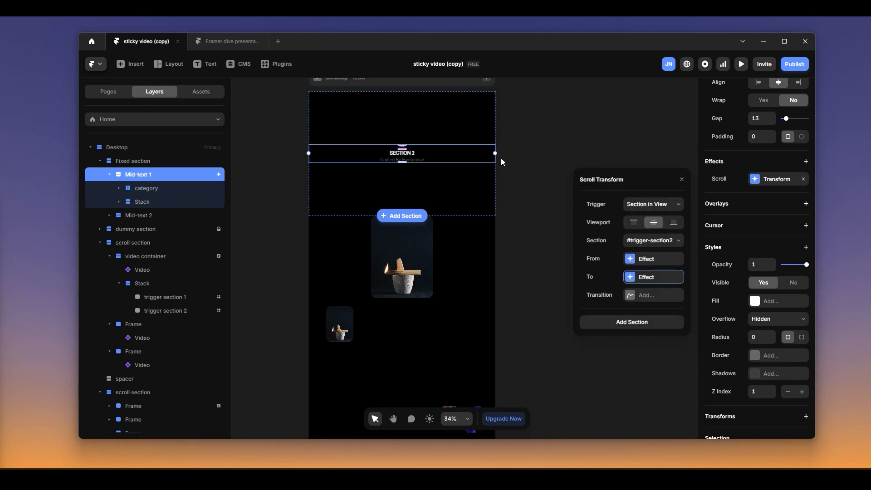
Add a Scroll Transform effect to Mid-text 2.
{"action": "left_click", "coordinate": [109, 174]}
{"action": "left_click", "coordinate": [181, 189]}
{"action": "scroll", "coordinate": [711, 245], "scroll_direction": "down", "scroll_amount": 5}
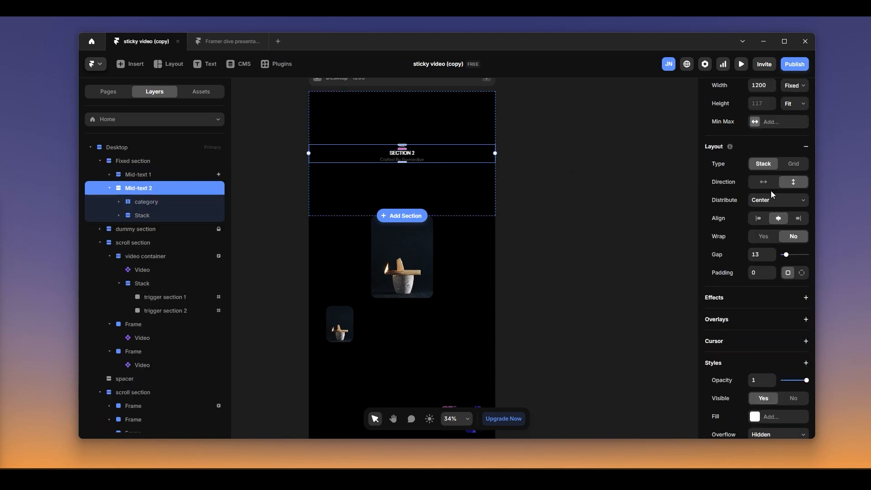
{"action": "scroll", "coordinate": [774, 188], "scroll_direction": "up", "scroll_amount": 3}
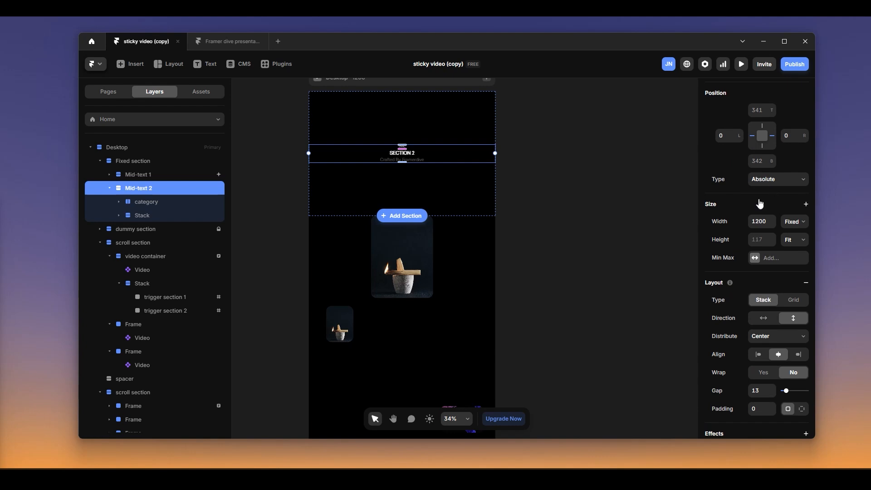
{"action": "scroll", "coordinate": [751, 215], "scroll_direction": "down", "scroll_amount": 3}
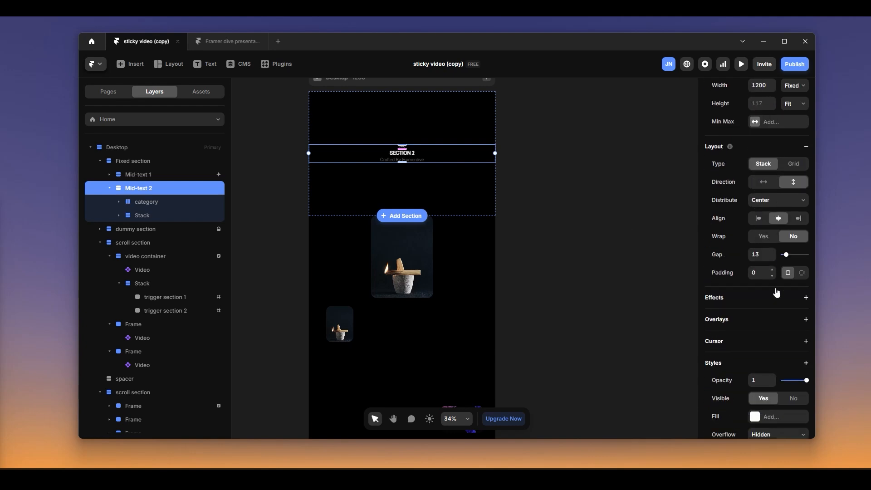
{"action": "left_click", "coordinate": [795, 300]}
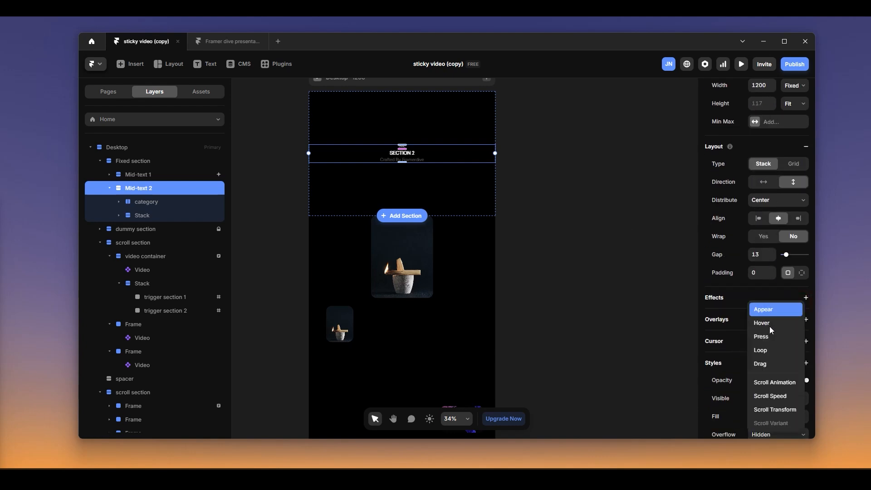
{"action": "left_click", "coordinate": [776, 411]}
{"action": "scroll", "coordinate": [508, 187], "scroll_direction": "down", "scroll_amount": 1}
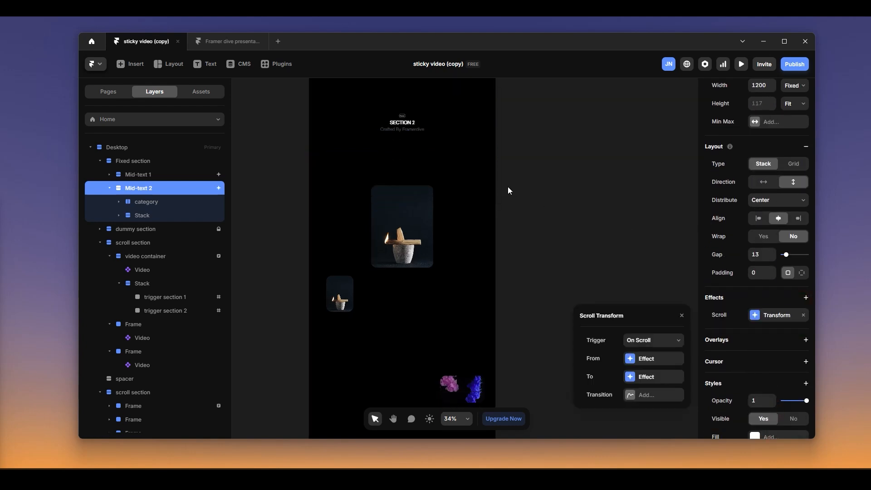
Set Mid-text 2's scroll transform to trigger on Section in View, at the viewport top, with #trigger-section1 as its section.
{"action": "left_click", "coordinate": [653, 340]}
{"action": "left_click", "coordinate": [647, 376]}
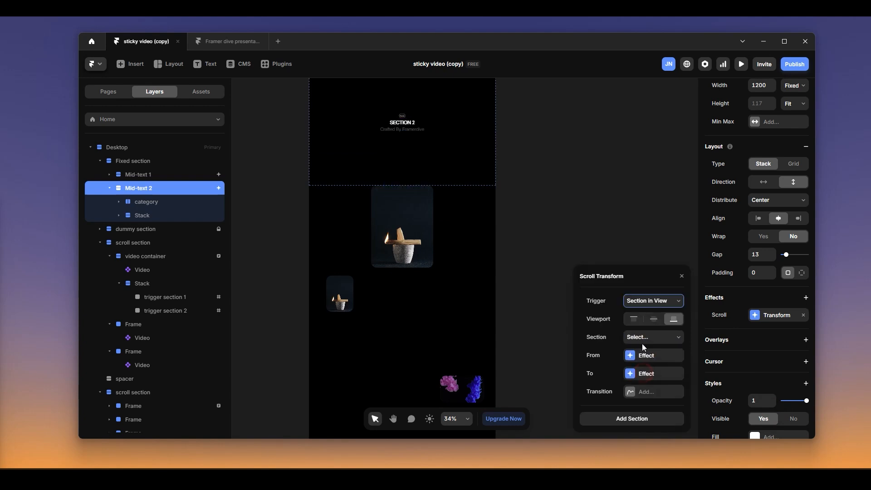
{"action": "left_click", "coordinate": [635, 320]}
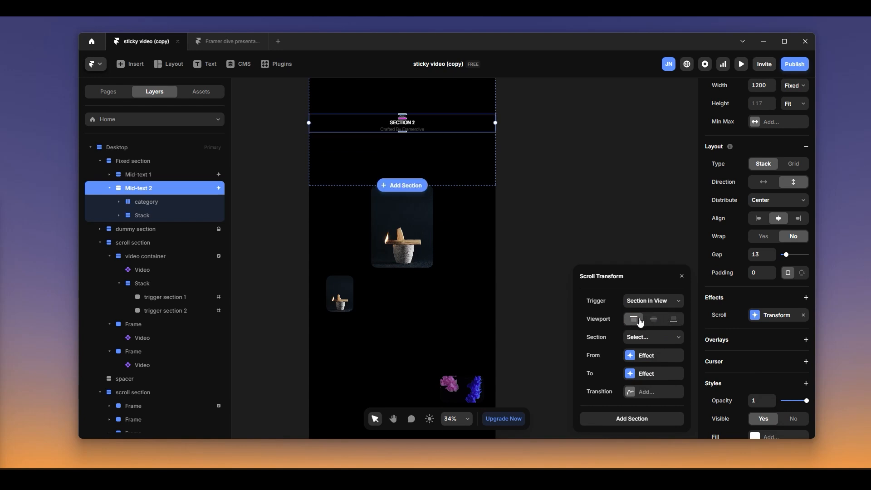
{"action": "left_click", "coordinate": [644, 339]}
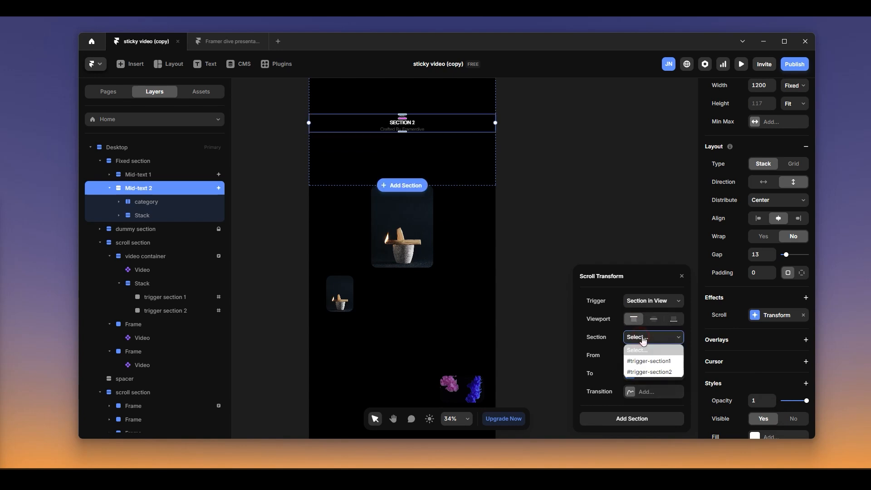
{"action": "left_click", "coordinate": [652, 366]}
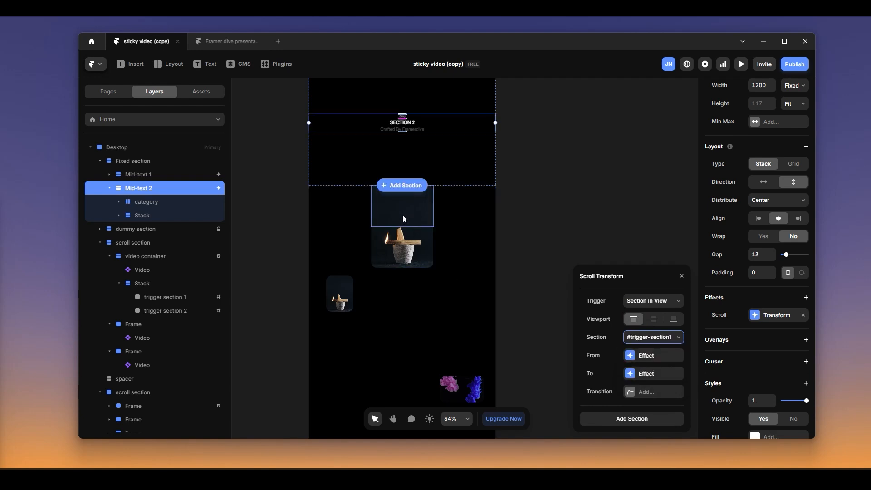
Set the From effect of Mid-text 2's scroll transform to opacity 0 and scale 0.
{"action": "scroll", "coordinate": [403, 215], "scroll_direction": "up", "scroll_amount": 10}
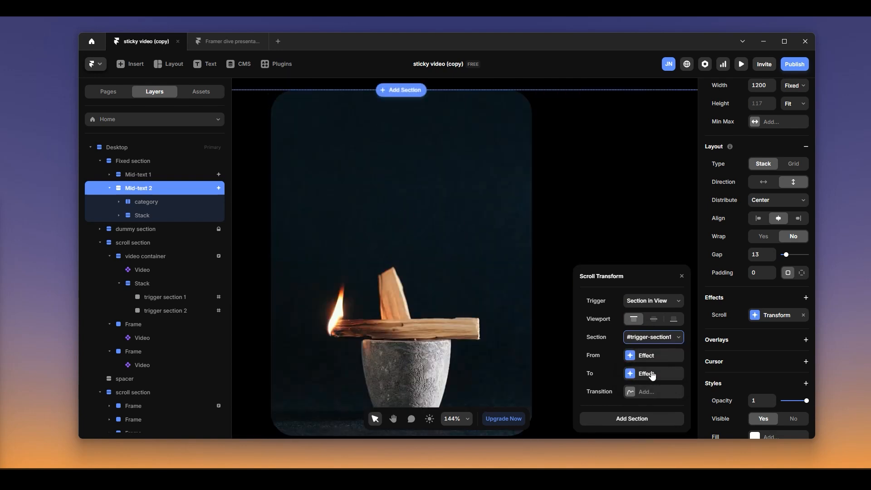
{"action": "left_click", "coordinate": [645, 357]}
{"action": "left_click", "coordinate": [632, 299]}
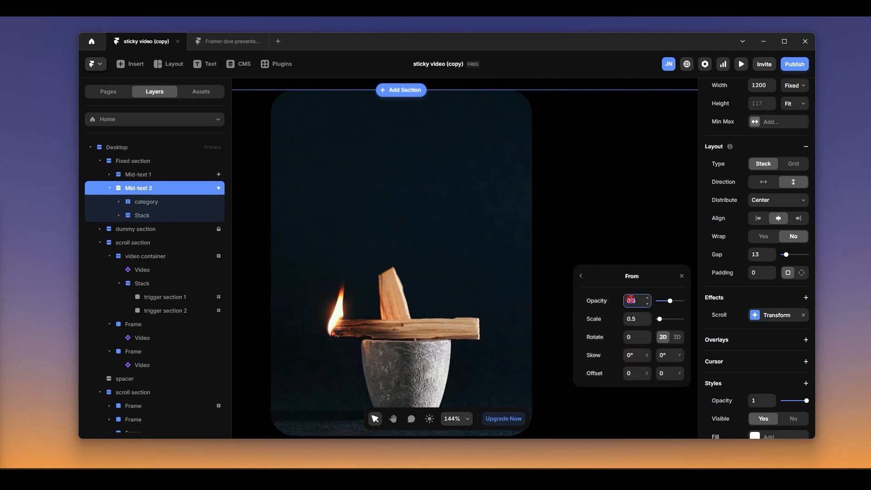
{"action": "type", "text": "1"}
{"action": "left_click", "coordinate": [636, 318]}
{"action": "left_click", "coordinate": [581, 276]}
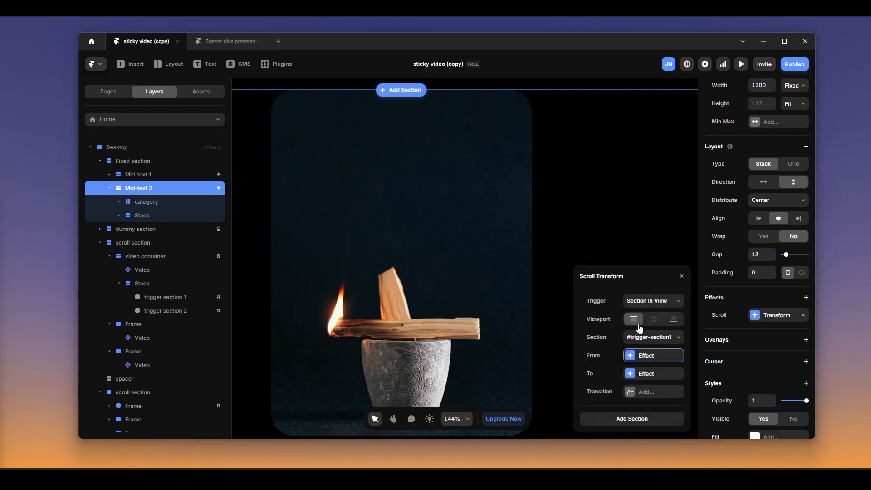
Check the opacity and scale in the To and From effects of Mid-text 2's scroll transform.
{"action": "left_click", "coordinate": [646, 376]}
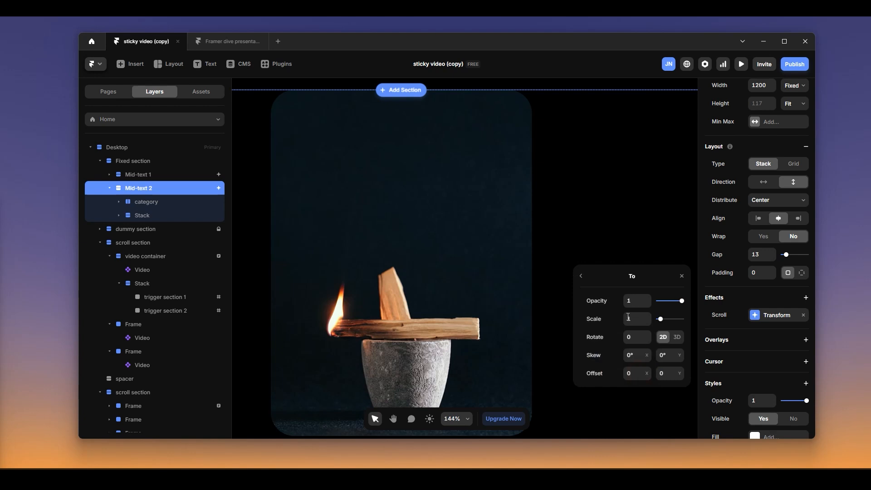
{"action": "left_click", "coordinate": [583, 278]}
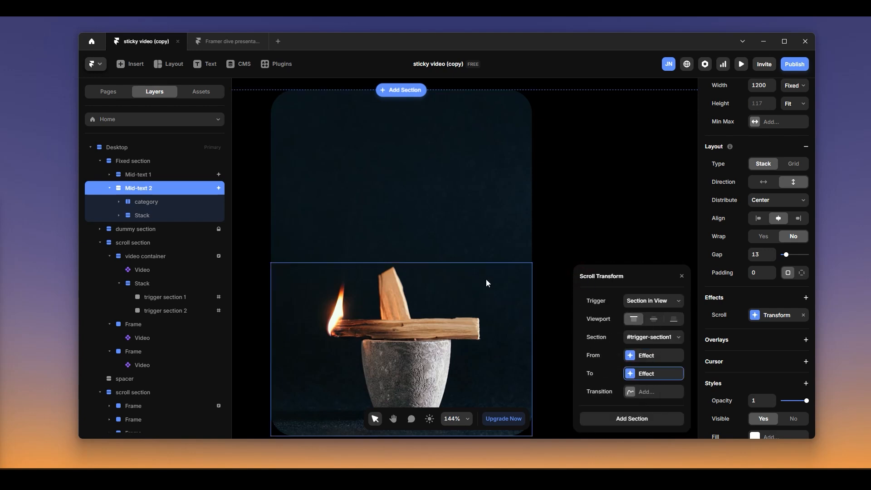
{"action": "scroll", "coordinate": [495, 281], "scroll_direction": "down", "scroll_amount": 5}
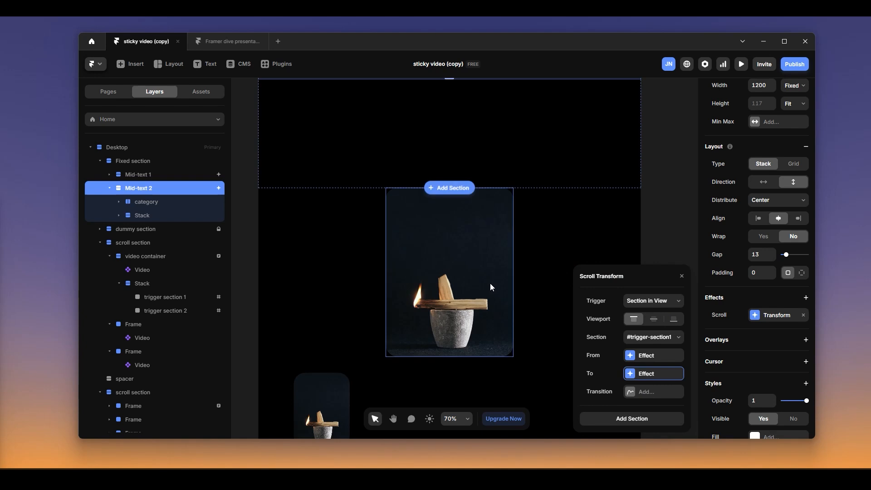
{"action": "left_click", "coordinate": [641, 355]}
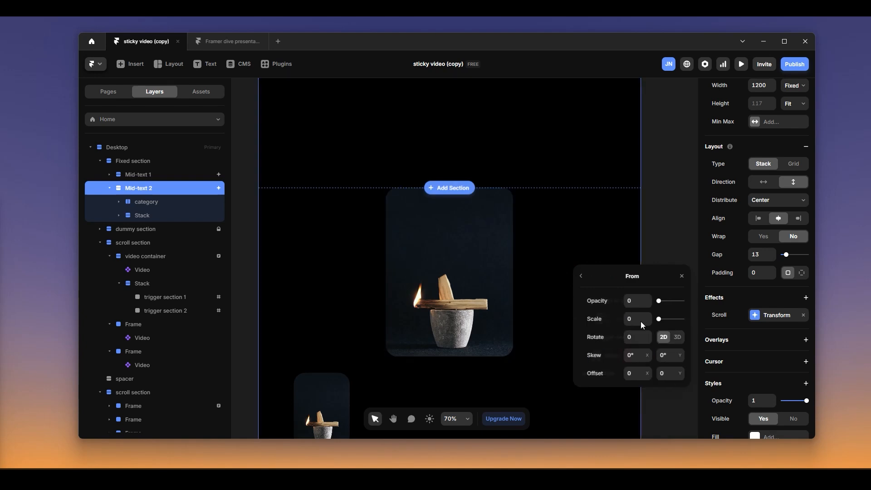
{"action": "left_click", "coordinate": [581, 276]}
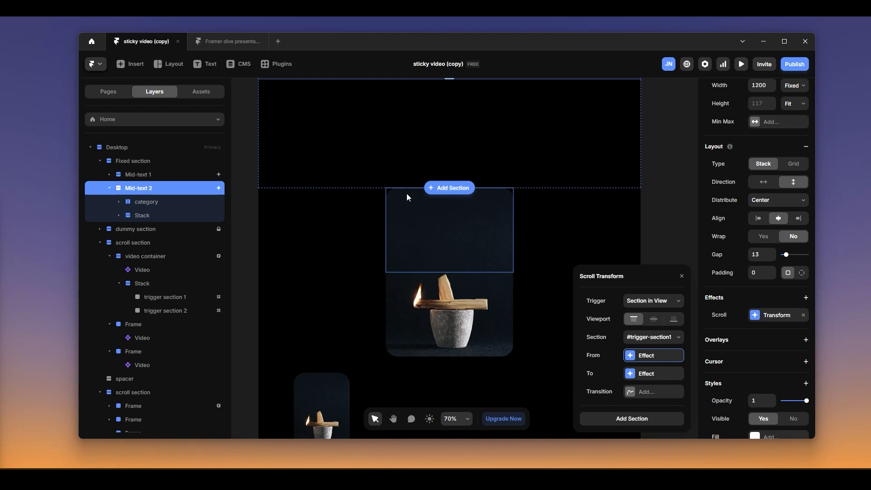
{"action": "scroll", "coordinate": [406, 193], "scroll_direction": "down", "scroll_amount": 5}
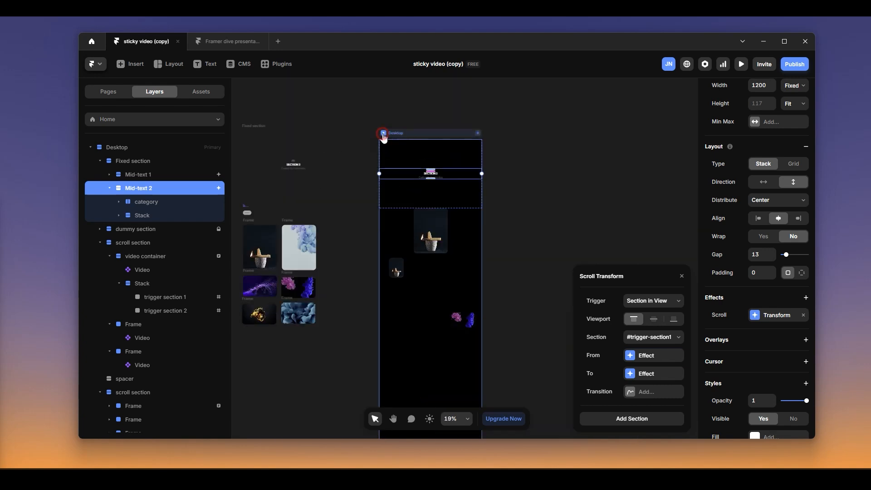
Preview the page in full screen and examine how the first video and its side media behave from SECTION 1 onward.
{"action": "key", "text": "ctrl+p"}
{"action": "left_click", "coordinate": [167, 64]}
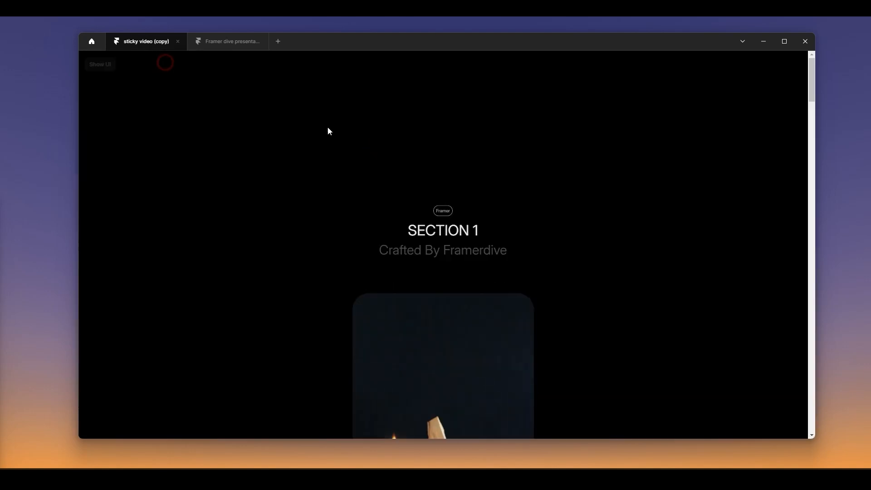
{"action": "left_click", "coordinate": [405, 226]}
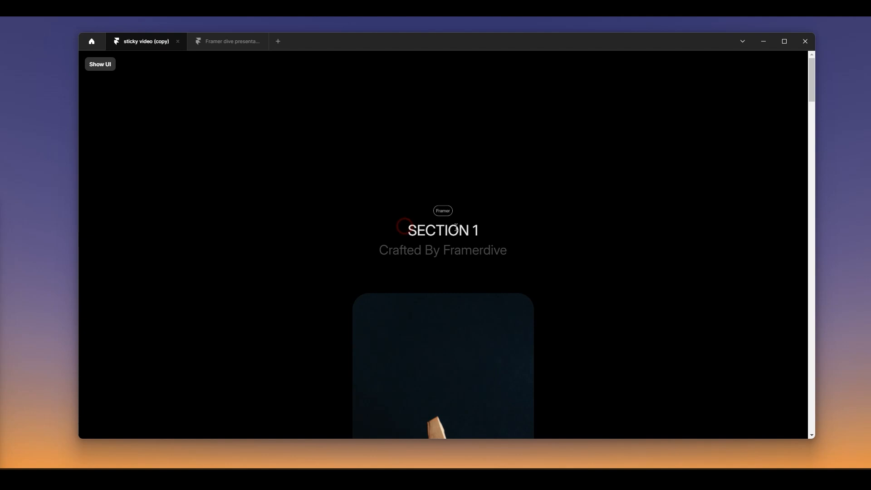
{"action": "left_click", "coordinate": [482, 231]}
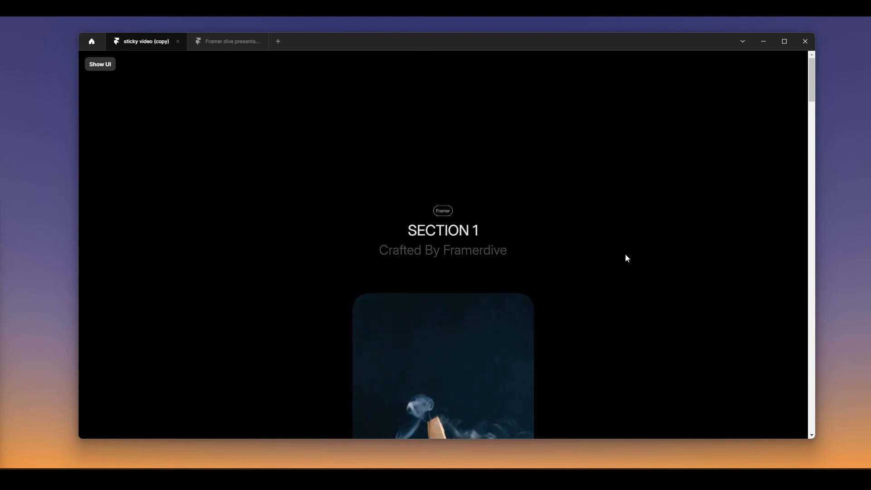
{"action": "scroll", "coordinate": [626, 256], "scroll_direction": "down", "scroll_amount": 1}
{"action": "scroll", "coordinate": [627, 255], "scroll_direction": "down", "scroll_amount": 3}
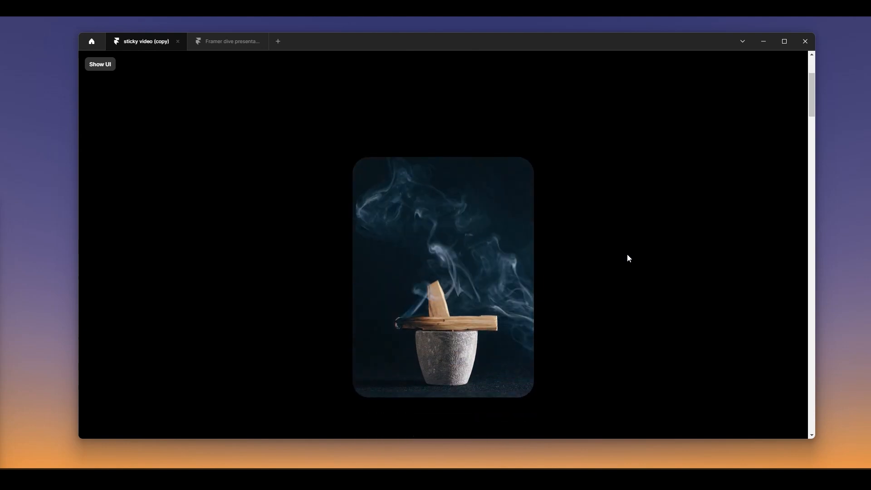
{"action": "scroll", "coordinate": [626, 254], "scroll_direction": "down", "scroll_amount": 1}
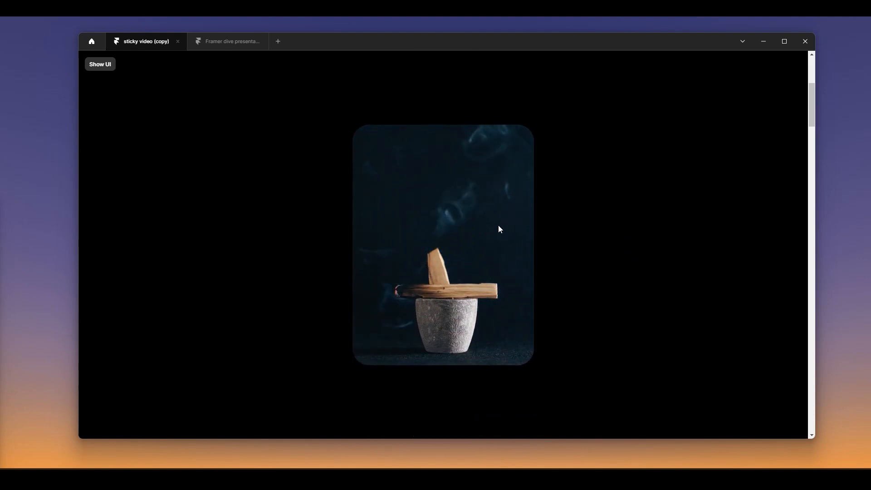
{"action": "scroll", "coordinate": [540, 212], "scroll_direction": "down", "scroll_amount": 4}
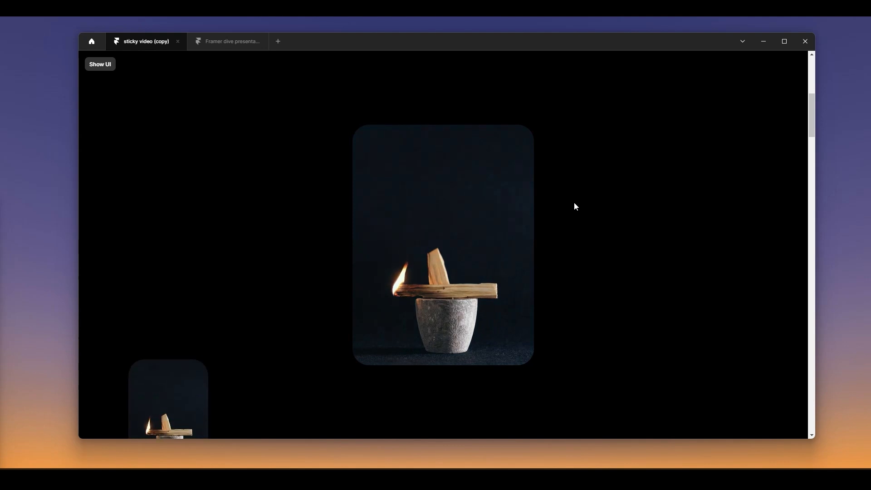
{"action": "scroll", "coordinate": [590, 207], "scroll_direction": "down", "scroll_amount": 6}
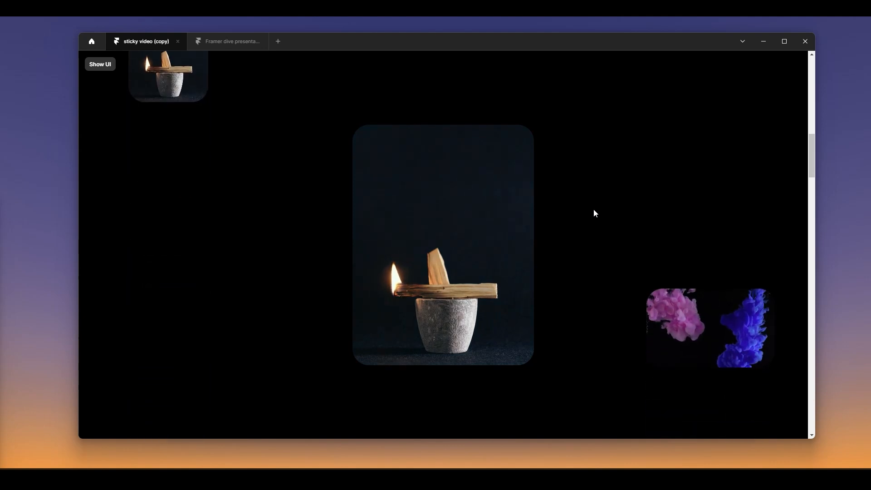
{"action": "scroll", "coordinate": [594, 211], "scroll_direction": "down", "scroll_amount": 8}
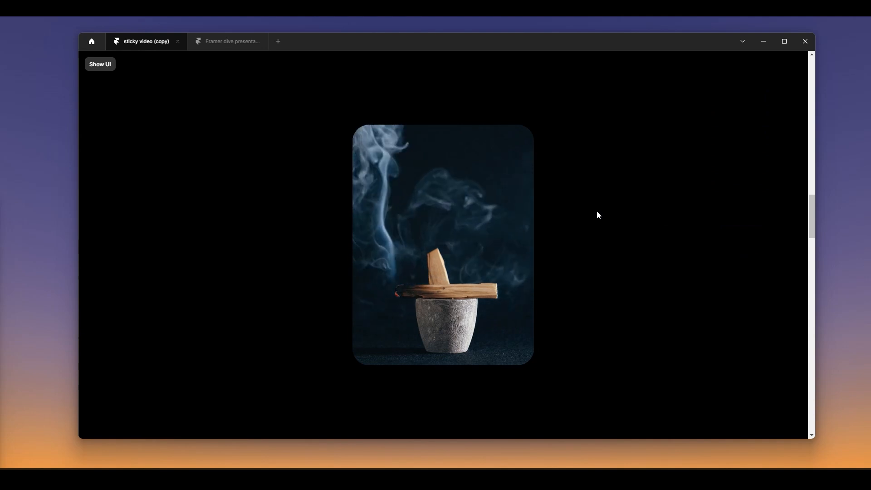
{"action": "scroll", "coordinate": [597, 211], "scroll_direction": "down", "scroll_amount": 5}
Examine the fixed text's swap from SECTION 1 to SECTION 2 as the first video leaves the view.
{"action": "scroll", "coordinate": [597, 211], "scroll_direction": "up", "scroll_amount": 3}
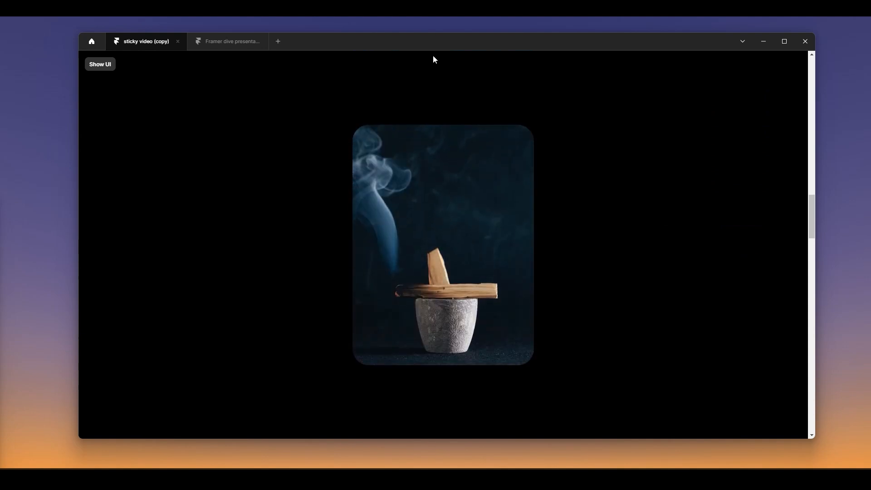
{"action": "scroll", "coordinate": [649, 171], "scroll_direction": "down", "scroll_amount": 3}
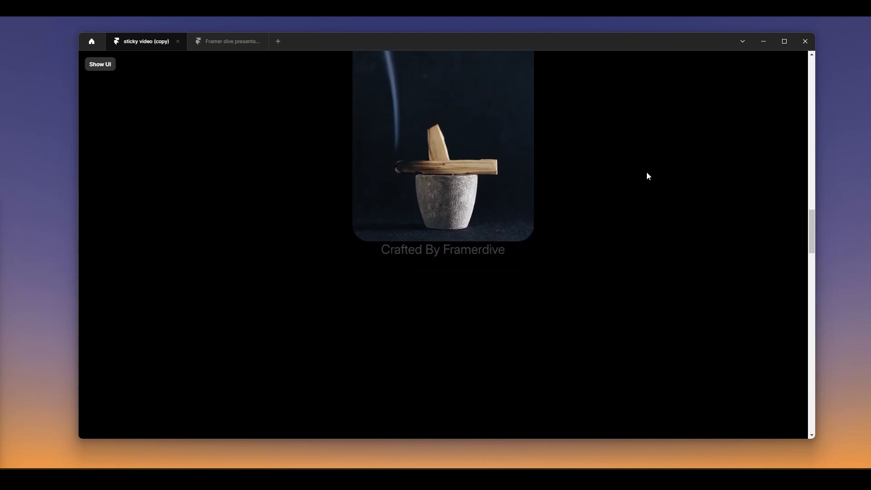
{"action": "scroll", "coordinate": [647, 173], "scroll_direction": "down", "scroll_amount": 1}
{"action": "scroll", "coordinate": [536, 206], "scroll_direction": "down", "scroll_amount": 1}
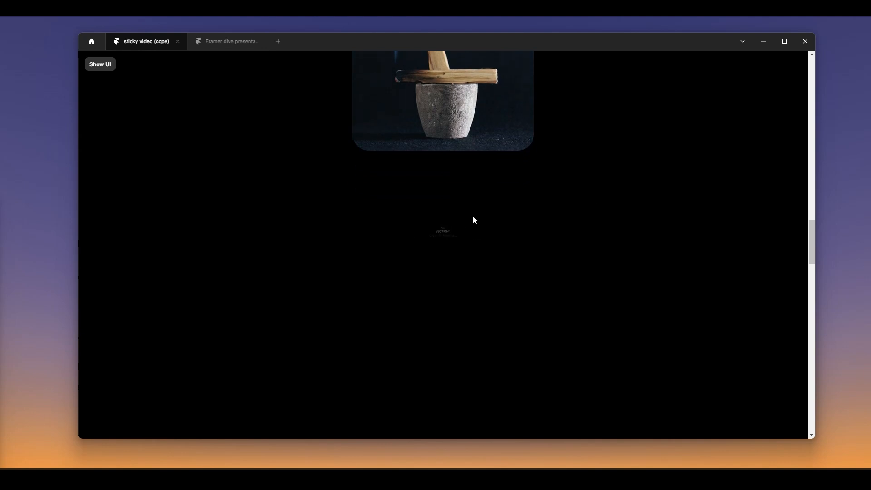
{"action": "scroll", "coordinate": [453, 245], "scroll_direction": "down", "scroll_amount": 1}
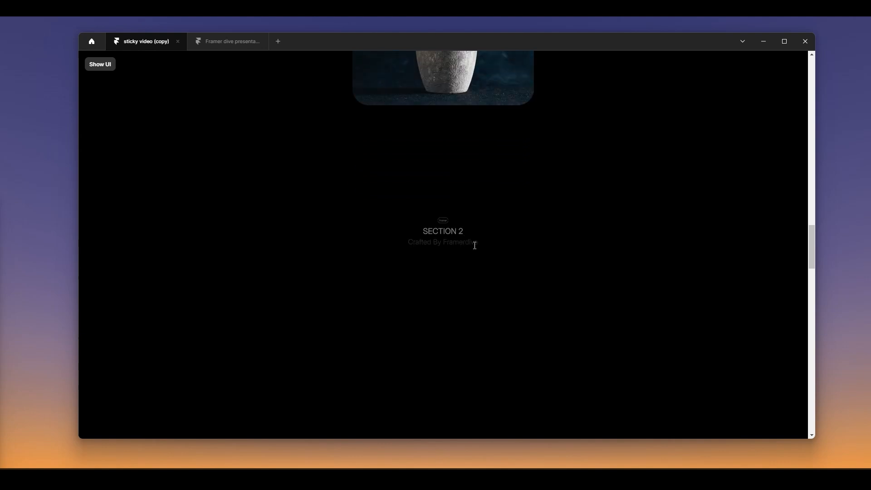
{"action": "scroll", "coordinate": [491, 247], "scroll_direction": "down", "scroll_amount": 1}
{"action": "scroll", "coordinate": [490, 247], "scroll_direction": "down", "scroll_amount": 1}
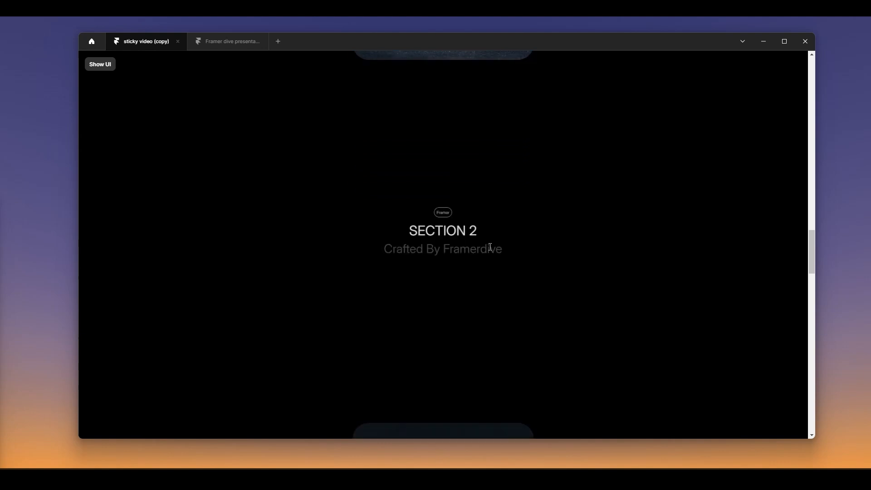
{"action": "scroll", "coordinate": [489, 247], "scroll_direction": "down", "scroll_amount": 3}
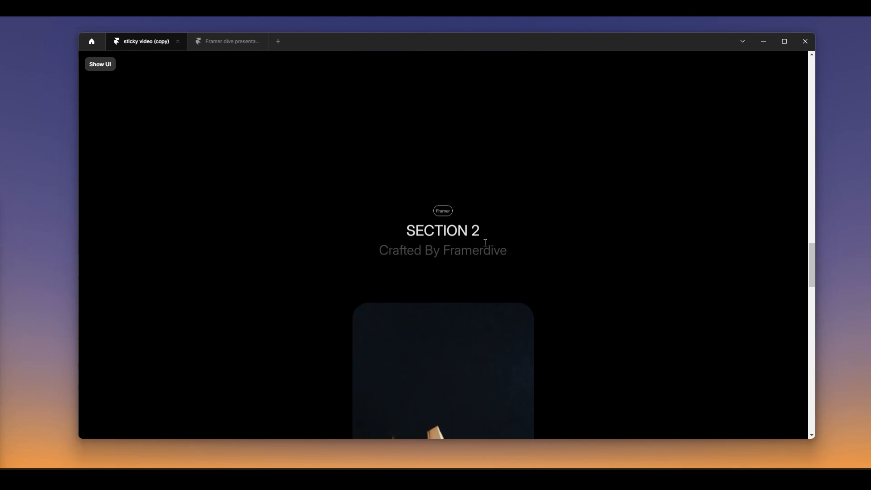
Replay the text swap in both scroll directions to examine the fade and scale of SECTION 1 and SECTION 2.
{"action": "scroll", "coordinate": [485, 241], "scroll_direction": "up", "scroll_amount": 10}
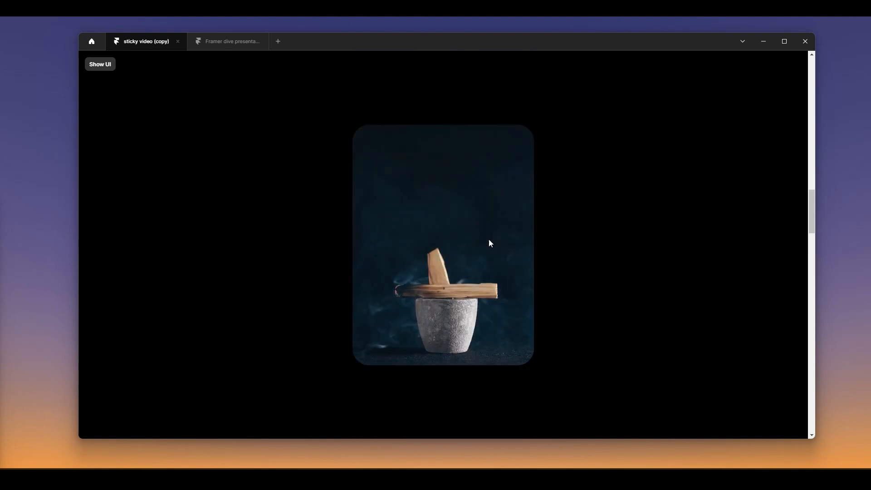
{"action": "scroll", "coordinate": [489, 241], "scroll_direction": "down", "scroll_amount": 3}
{"action": "scroll", "coordinate": [489, 244], "scroll_direction": "down", "scroll_amount": 1}
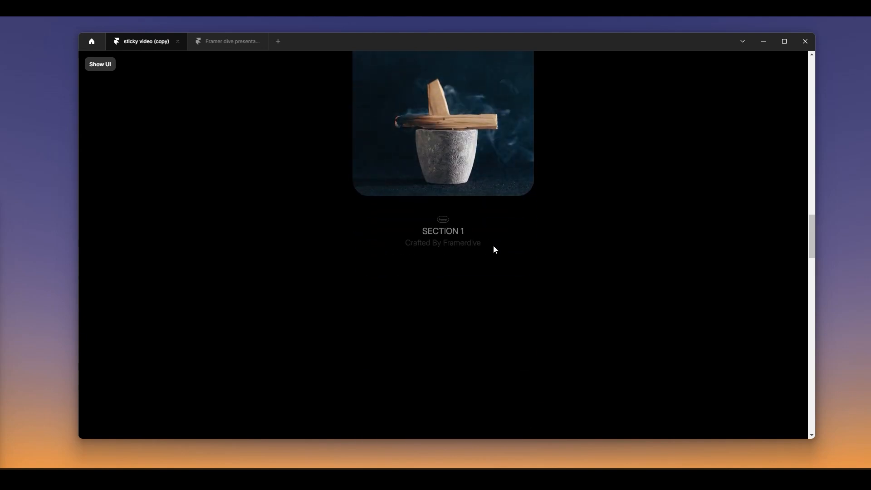
{"action": "left_click", "coordinate": [487, 245]}
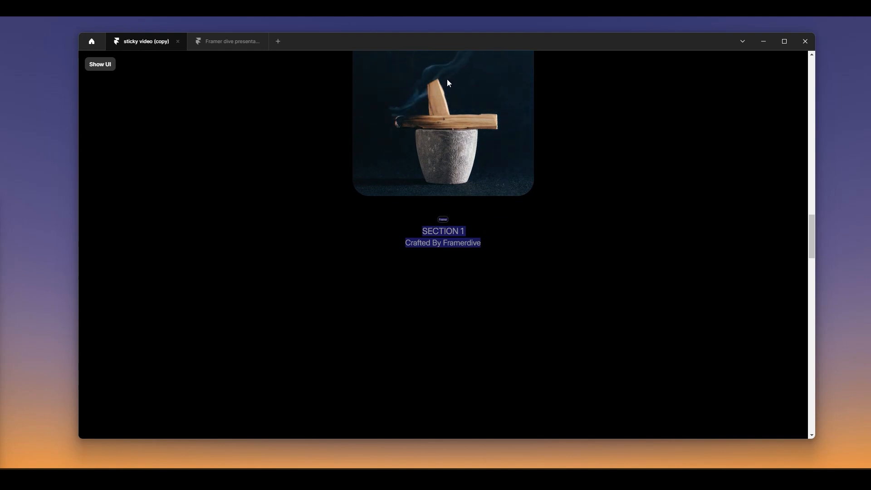
{"action": "left_click", "coordinate": [455, 232]}
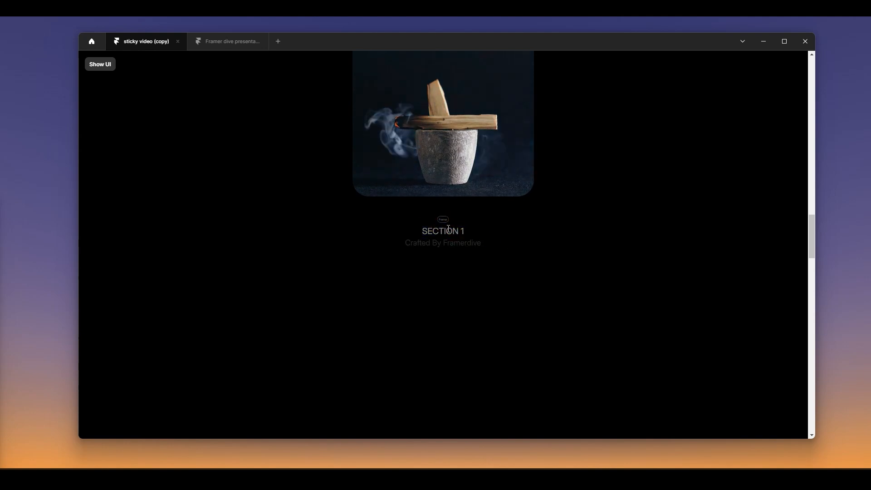
{"action": "scroll", "coordinate": [450, 229], "scroll_direction": "up", "scroll_amount": 3}
{"action": "scroll", "coordinate": [449, 229], "scroll_direction": "down", "scroll_amount": 5}
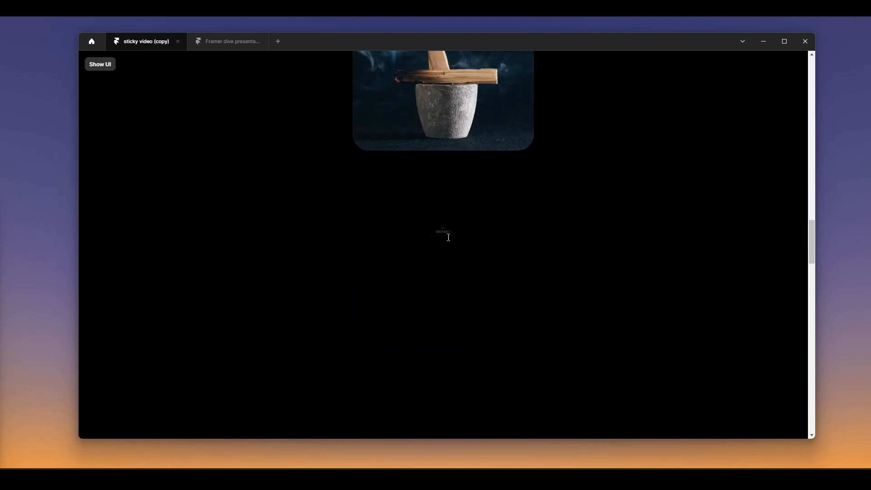
{"action": "scroll", "coordinate": [468, 241], "scroll_direction": "down", "scroll_amount": 3}
{"action": "scroll", "coordinate": [472, 243], "scroll_direction": "up", "scroll_amount": 4}
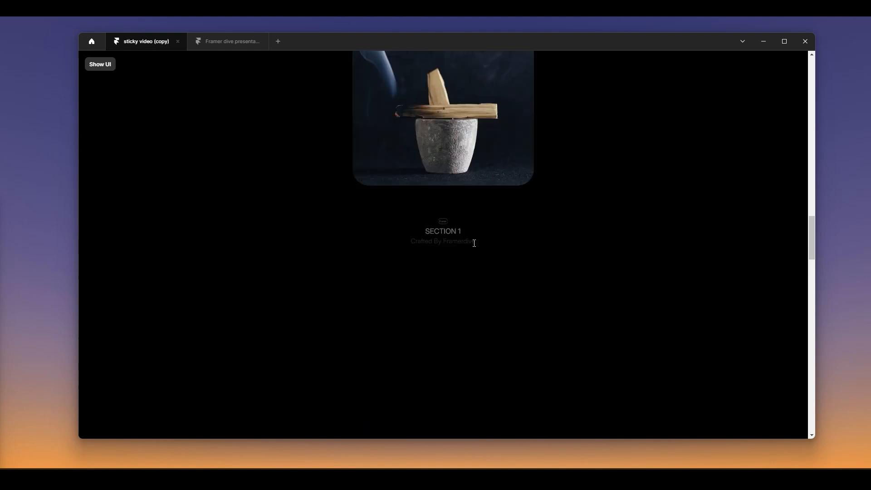
{"action": "scroll", "coordinate": [475, 242], "scroll_direction": "up", "scroll_amount": 2}
{"action": "scroll", "coordinate": [481, 239], "scroll_direction": "down", "scroll_amount": 2}
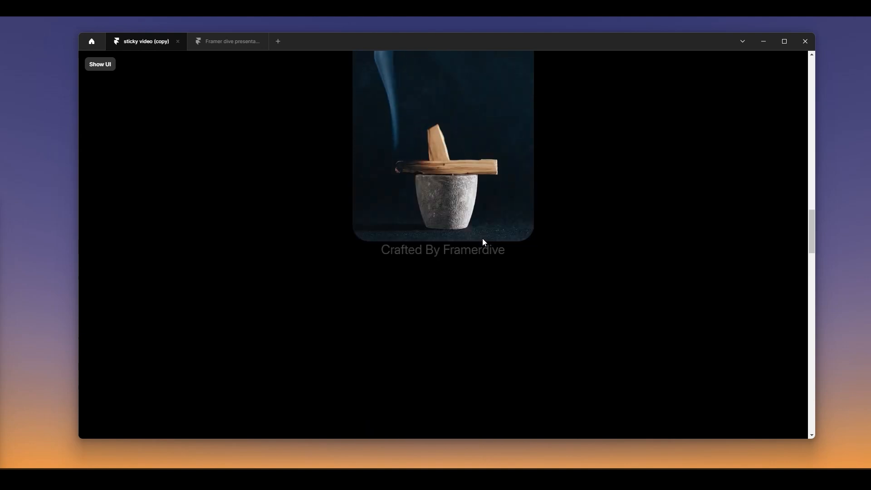
{"action": "scroll", "coordinate": [482, 239], "scroll_direction": "down", "scroll_amount": 3}
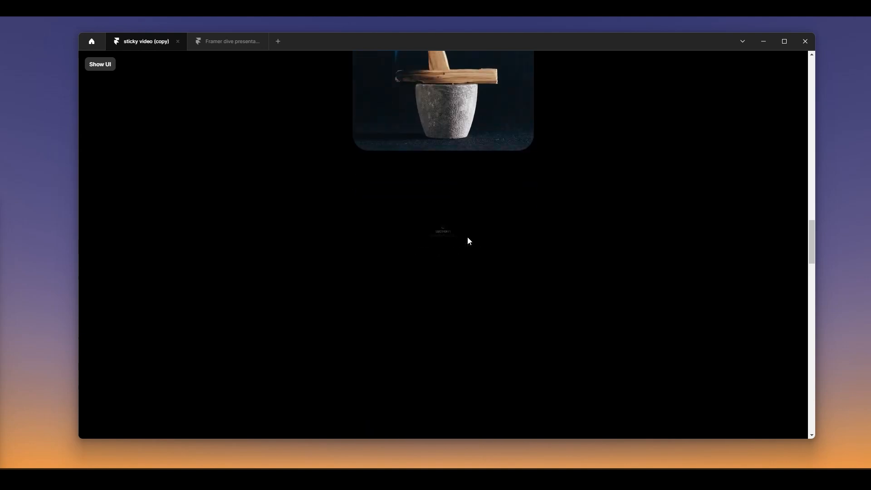
{"action": "scroll", "coordinate": [468, 240], "scroll_direction": "down", "scroll_amount": 3}
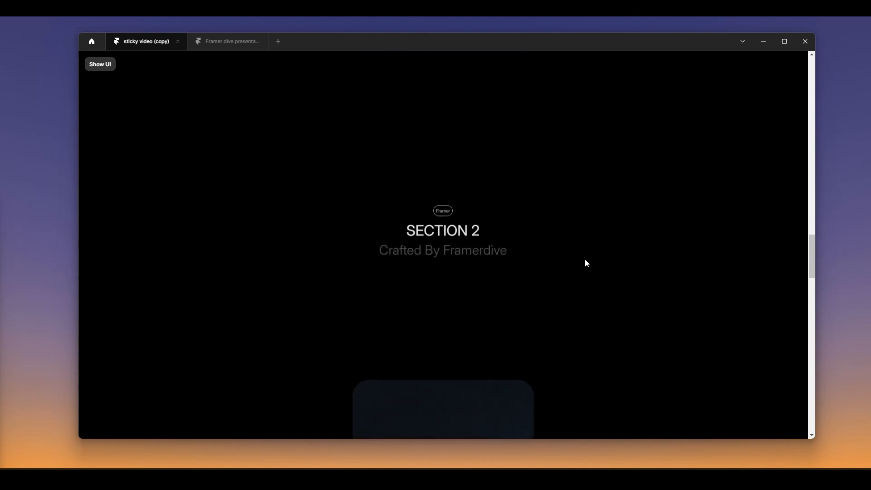
Examine the second scroll section in the preview, from the SECTION 2 text to the end of its sticky video.
{"action": "scroll", "coordinate": [585, 259], "scroll_direction": "down", "scroll_amount": 3}
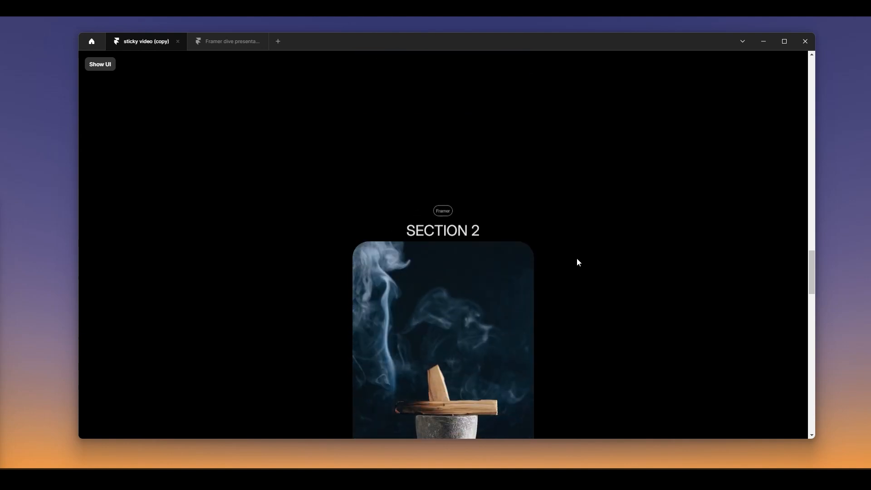
{"action": "scroll", "coordinate": [576, 258], "scroll_direction": "down", "scroll_amount": 3}
{"action": "scroll", "coordinate": [522, 228], "scroll_direction": "down", "scroll_amount": 5}
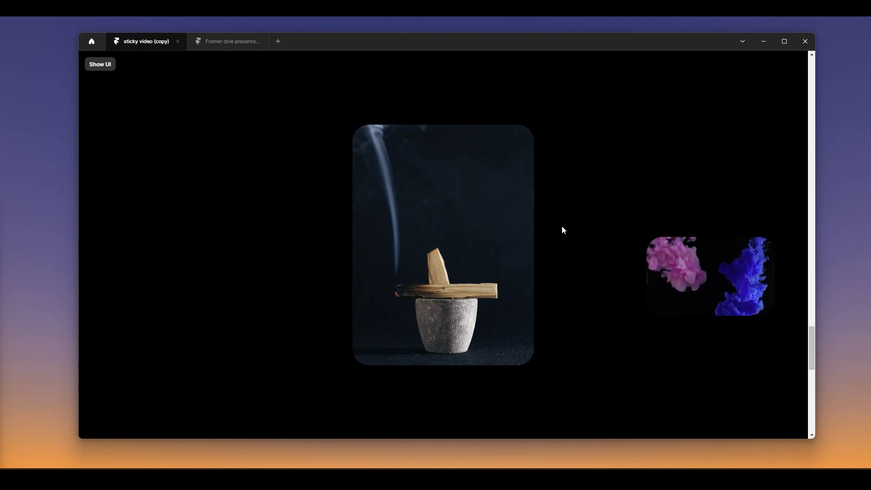
{"action": "scroll", "coordinate": [459, 166], "scroll_direction": "down", "scroll_amount": 3}
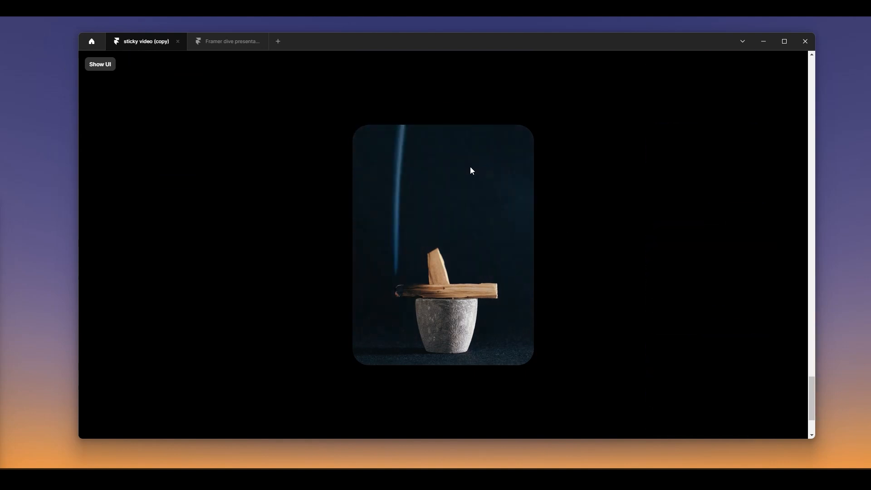
{"action": "scroll", "coordinate": [468, 204], "scroll_direction": "down", "scroll_amount": 2}
{"action": "scroll", "coordinate": [218, 136], "scroll_direction": "up", "scroll_amount": 2}
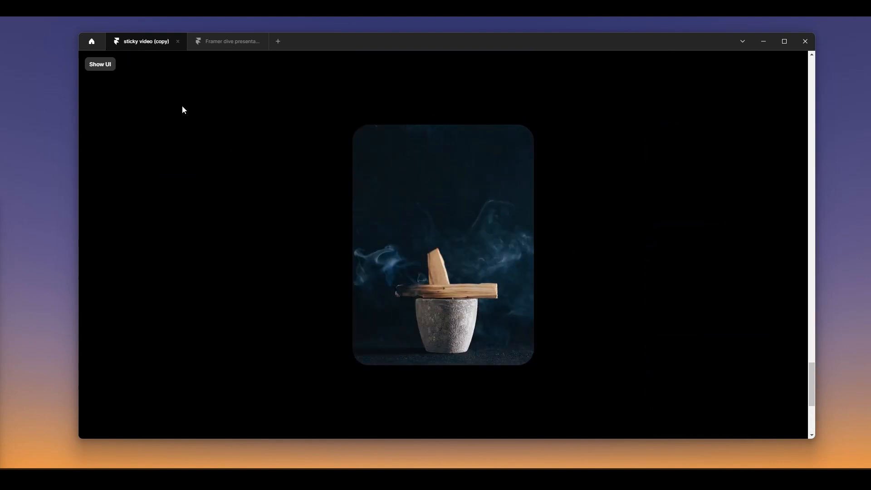
Return to the canvas and open Mid-text 1's scroll transform settings for review.
{"action": "scroll", "coordinate": [249, 127], "scroll_direction": "up", "scroll_amount": 3}
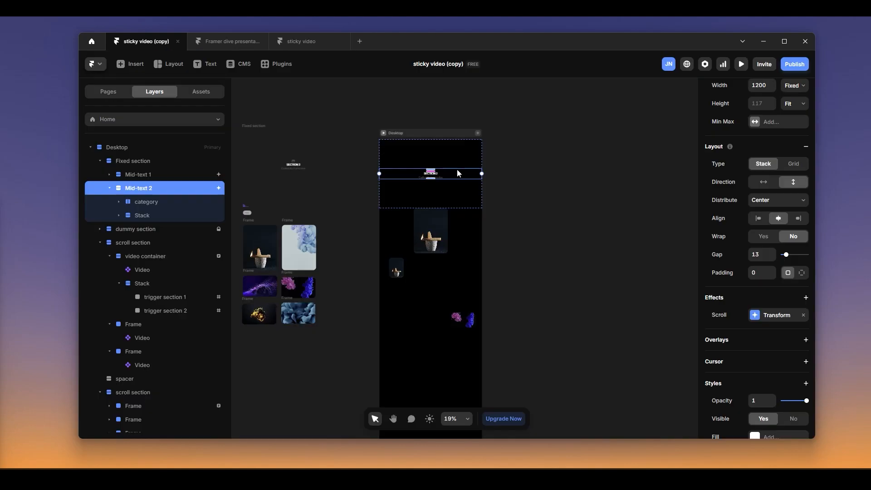
{"action": "left_click", "coordinate": [179, 177]}
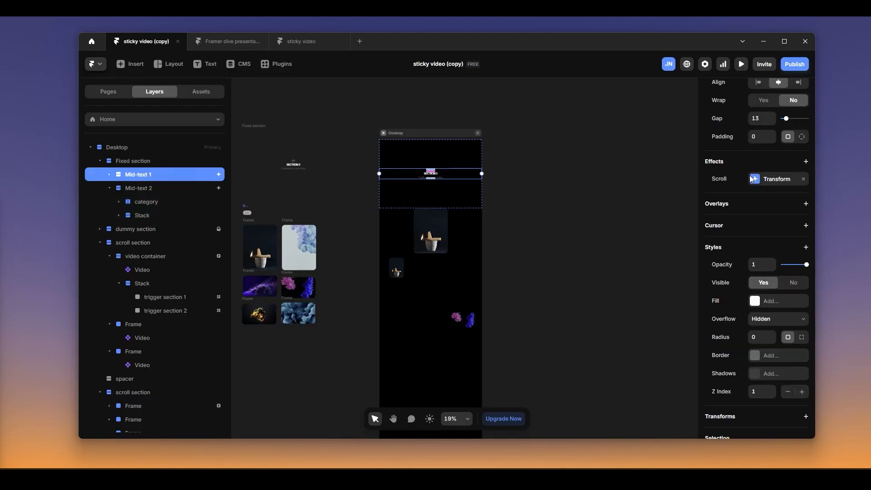
{"action": "left_click", "coordinate": [772, 179]}
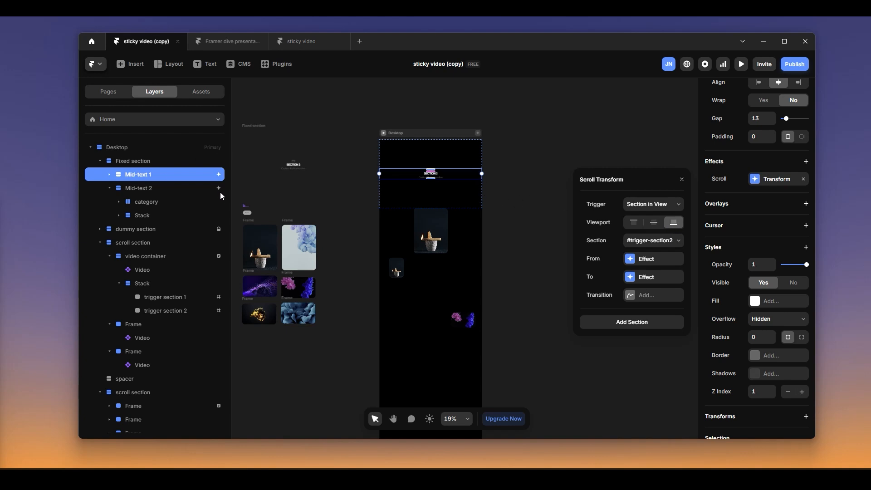
Preview the Desktop page again and check the scroll sequence from SECTION 1 past the sticky video to SECTION 2.
{"action": "left_click", "coordinate": [384, 133]}
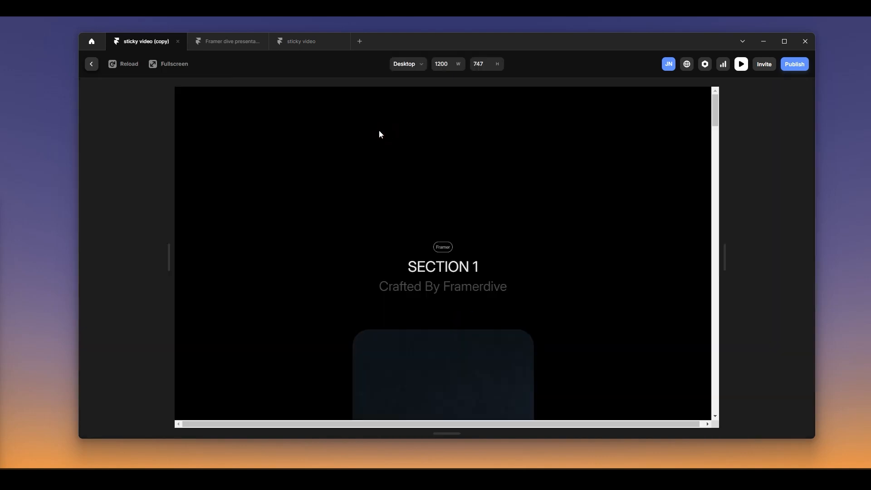
{"action": "scroll", "coordinate": [597, 272], "scroll_direction": "down", "scroll_amount": 5}
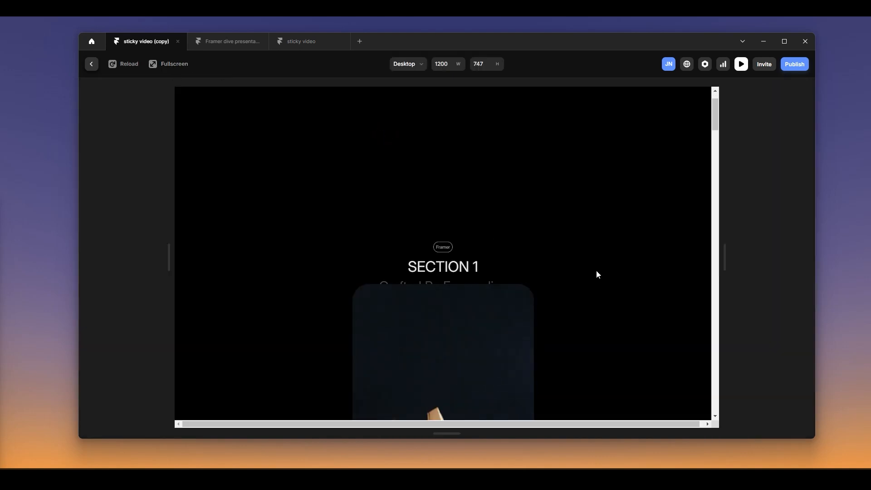
{"action": "scroll", "coordinate": [597, 272], "scroll_direction": "up", "scroll_amount": 5}
{"action": "scroll", "coordinate": [535, 249], "scroll_direction": "down", "scroll_amount": 5}
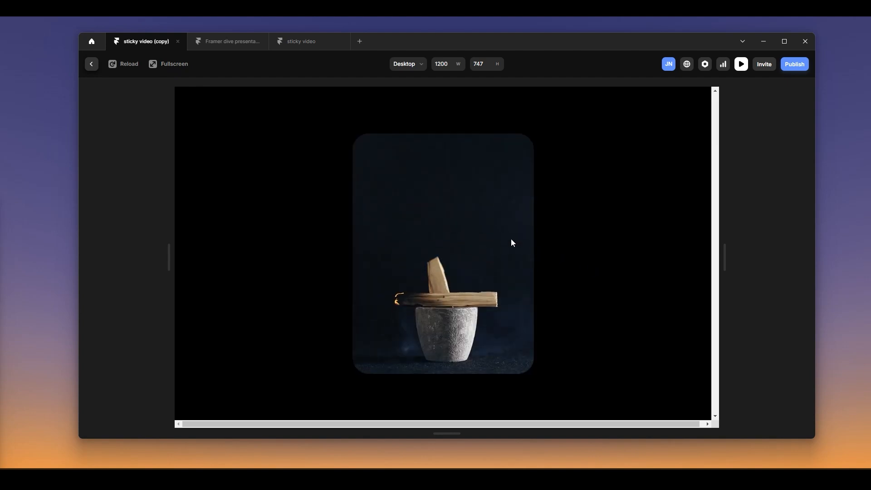
{"action": "scroll", "coordinate": [524, 244], "scroll_direction": "down", "scroll_amount": 5}
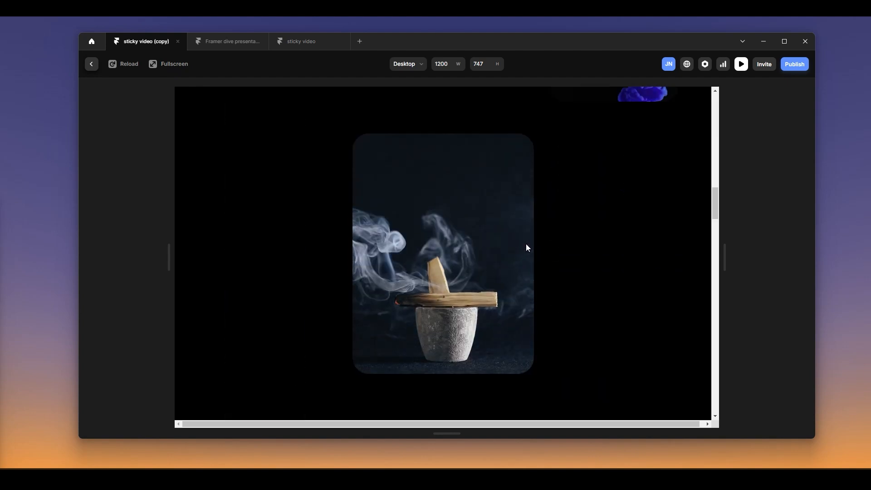
{"action": "scroll", "coordinate": [554, 259], "scroll_direction": "down", "scroll_amount": 5}
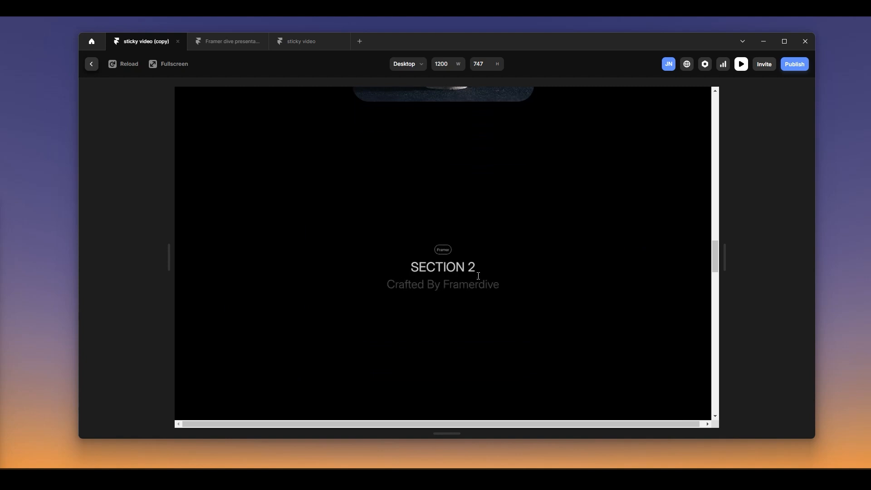
Replay the preview in both scroll directions between the SECTION 2 text, its sticky video and the SECTION 1 start.
{"action": "scroll", "coordinate": [540, 277], "scroll_direction": "down", "scroll_amount": 3}
{"action": "scroll", "coordinate": [546, 278], "scroll_direction": "down", "scroll_amount": 3}
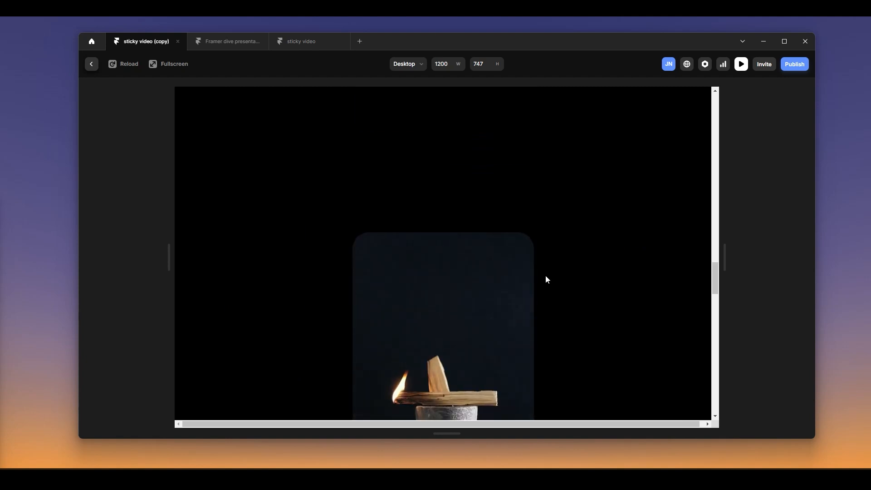
{"action": "scroll", "coordinate": [549, 276], "scroll_direction": "up", "scroll_amount": 3}
{"action": "scroll", "coordinate": [552, 275], "scroll_direction": "down", "scroll_amount": 4}
{"action": "scroll", "coordinate": [554, 276], "scroll_direction": "up", "scroll_amount": 3}
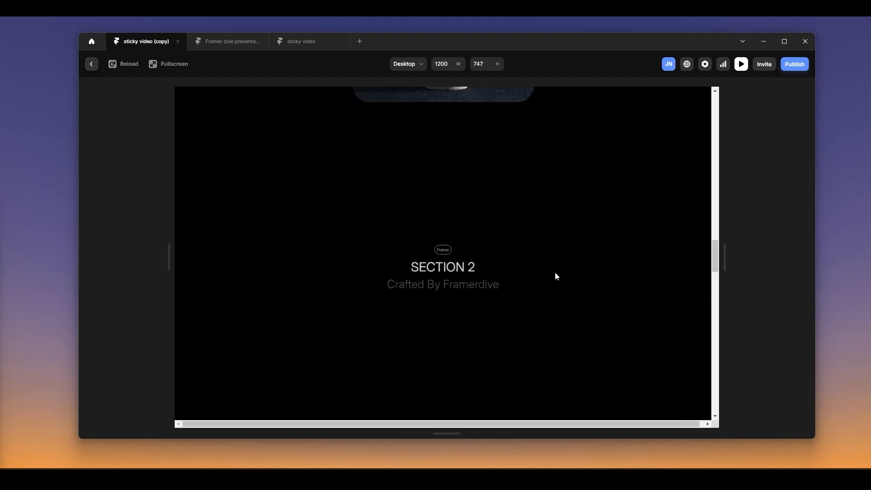
{"action": "scroll", "coordinate": [558, 276], "scroll_direction": "down", "scroll_amount": 5}
{"action": "scroll", "coordinate": [537, 273], "scroll_direction": "down", "scroll_amount": 4}
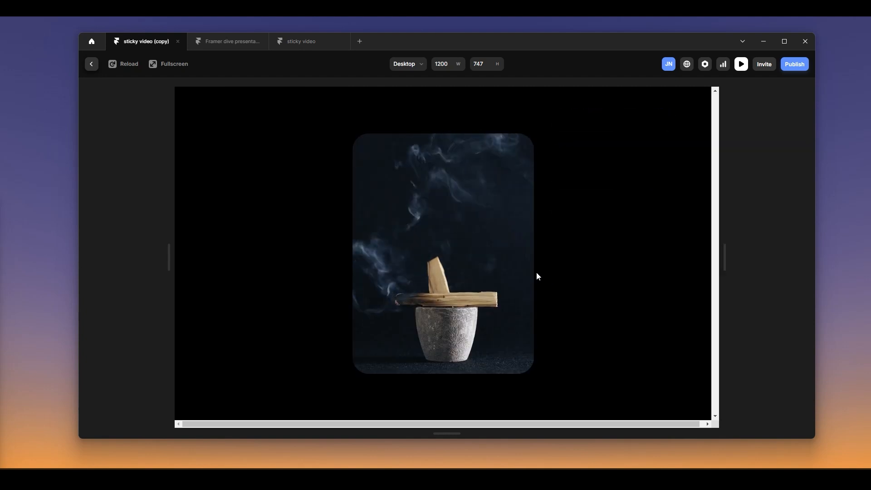
{"action": "scroll", "coordinate": [458, 190], "scroll_direction": "up", "scroll_amount": 2}
{"action": "scroll", "coordinate": [499, 213], "scroll_direction": "up", "scroll_amount": 8}
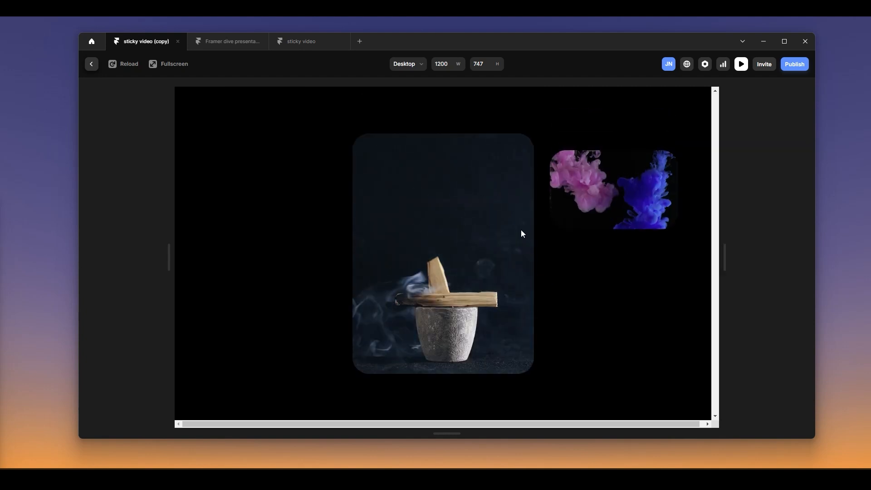
{"action": "scroll", "coordinate": [516, 270], "scroll_direction": "down", "scroll_amount": 5}
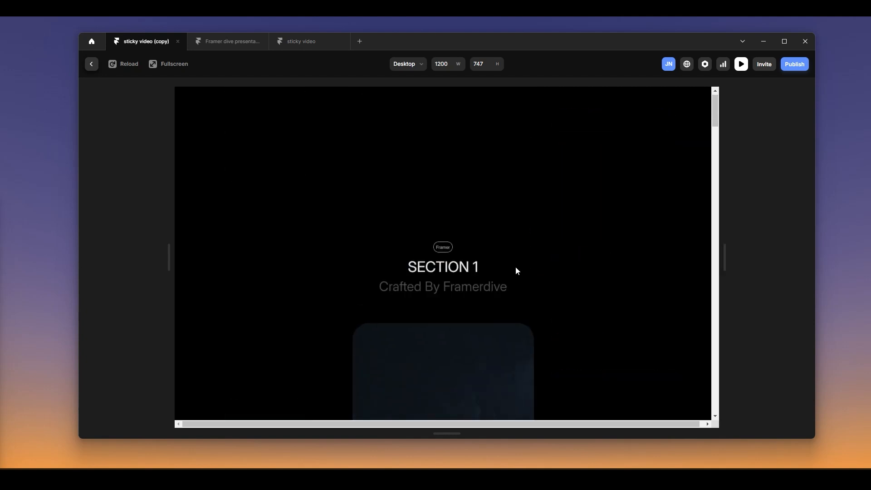
{"action": "scroll", "coordinate": [540, 272], "scroll_direction": "down", "scroll_amount": 2}
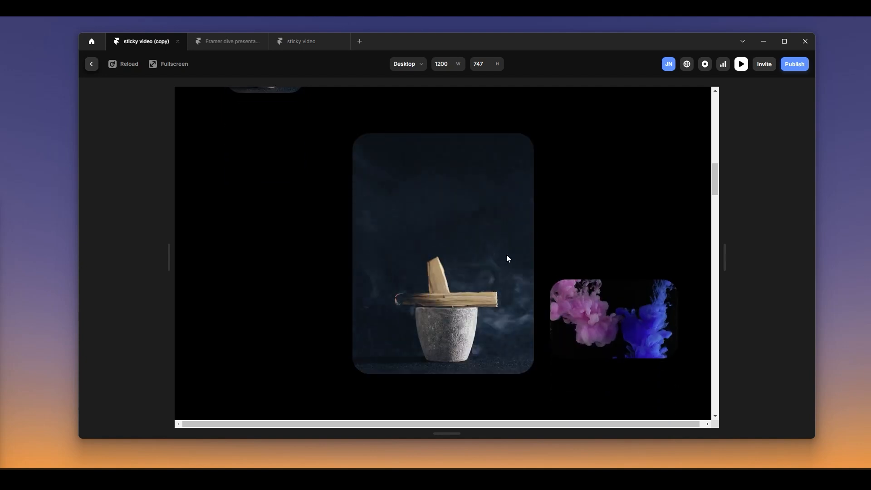
Switch the preview to fullscreen and check the scroll from the first sticky video through SECTION 2 to its side video.
{"action": "left_click", "coordinate": [175, 63]}
{"action": "scroll", "coordinate": [582, 209], "scroll_direction": "down", "scroll_amount": 3}
{"action": "scroll", "coordinate": [584, 213], "scroll_direction": "down", "scroll_amount": 2}
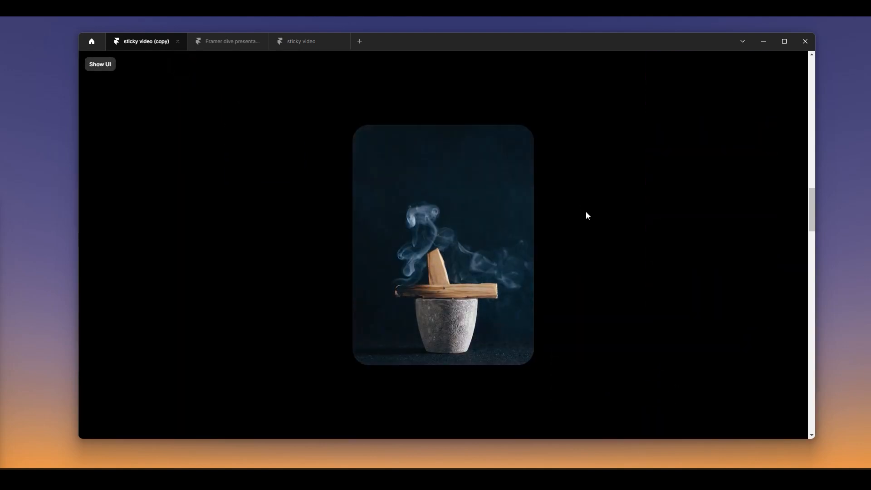
{"action": "scroll", "coordinate": [434, 238], "scroll_direction": "down", "scroll_amount": 5}
{"action": "scroll", "coordinate": [438, 243], "scroll_direction": "down", "scroll_amount": 6}
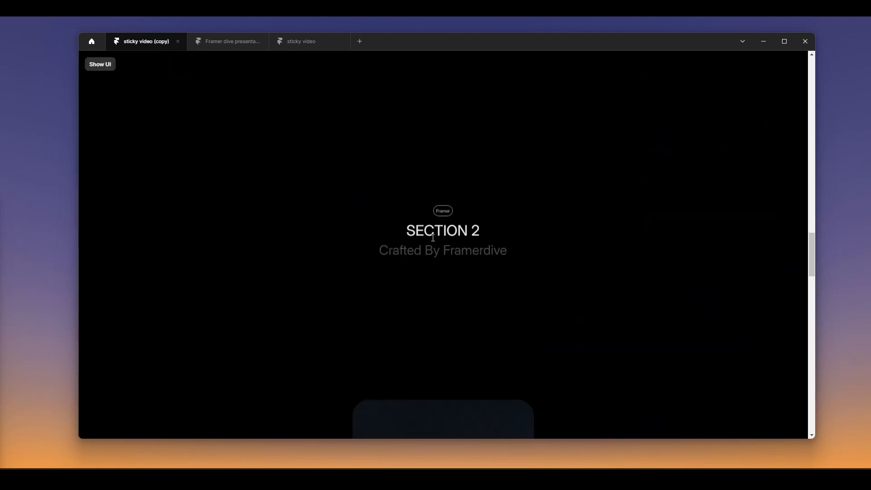
{"action": "scroll", "coordinate": [443, 249], "scroll_direction": "down", "scroll_amount": 5}
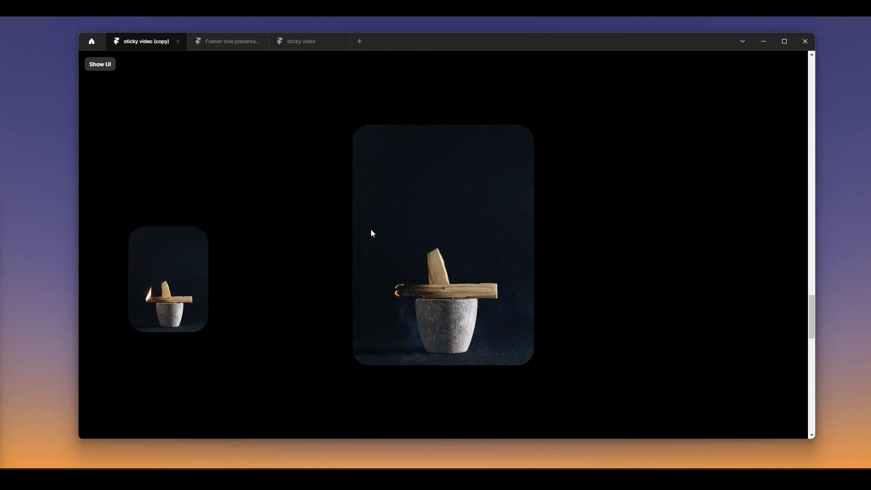
Return to the canvas and set the height of the first scroll section to 2400.
{"action": "left_click", "coordinate": [99, 64]}
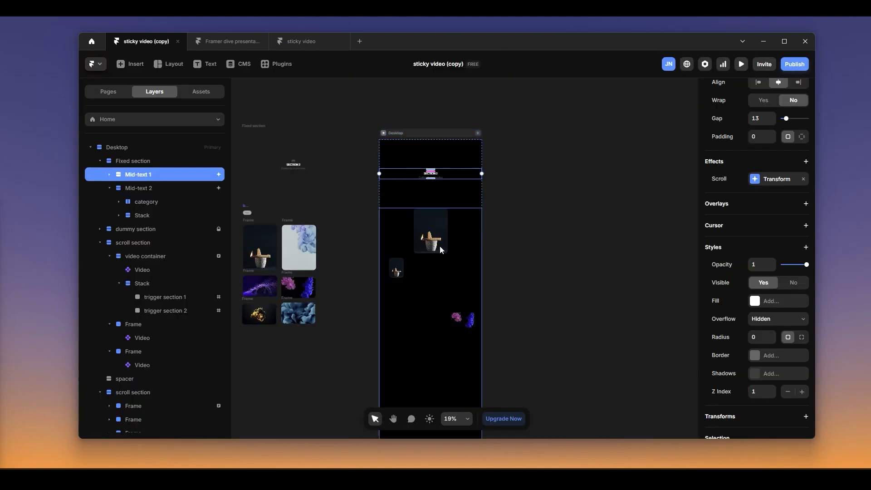
{"action": "scroll", "coordinate": [440, 245], "scroll_direction": "down", "scroll_amount": 4}
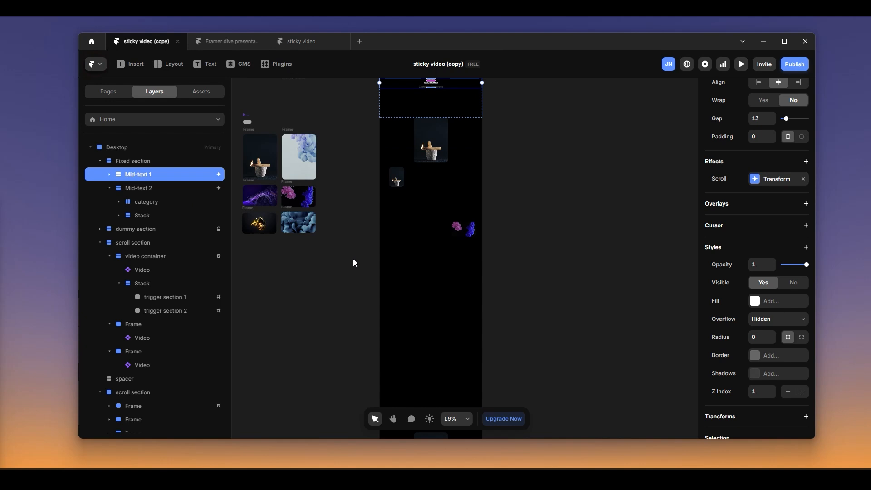
{"action": "left_click", "coordinate": [428, 362]}
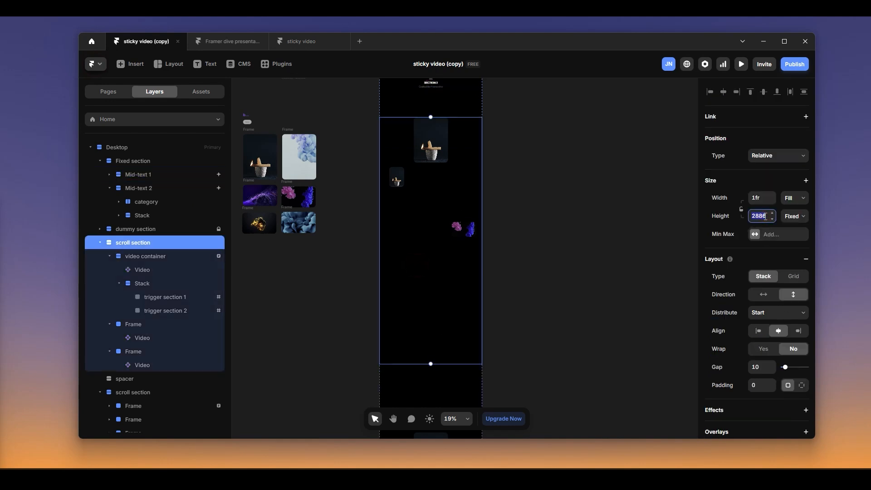
{"action": "left_click", "coordinate": [766, 216]}
{"action": "type", "text": "2400"}
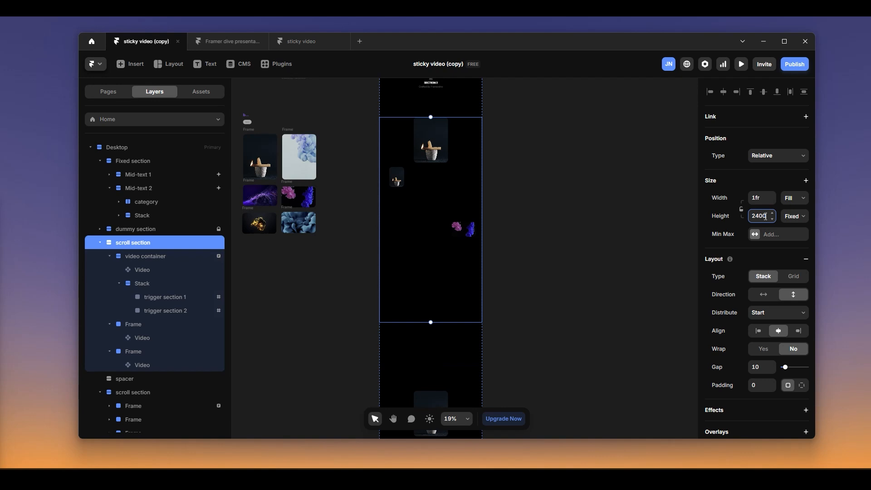
Examine the canvas layout from the resized scroll section down through the spacer and the second scroll section.
{"action": "scroll", "coordinate": [477, 291], "scroll_direction": "down", "scroll_amount": 3}
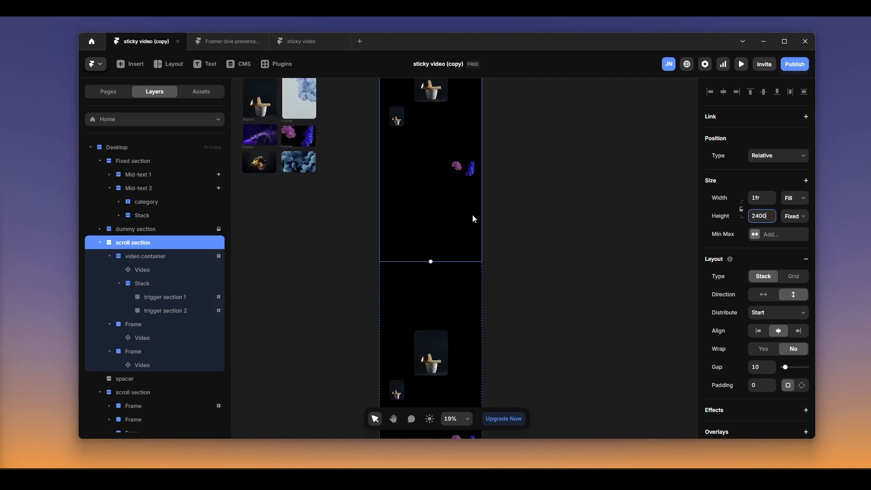
{"action": "scroll", "coordinate": [453, 353], "scroll_direction": "down", "scroll_amount": 9}
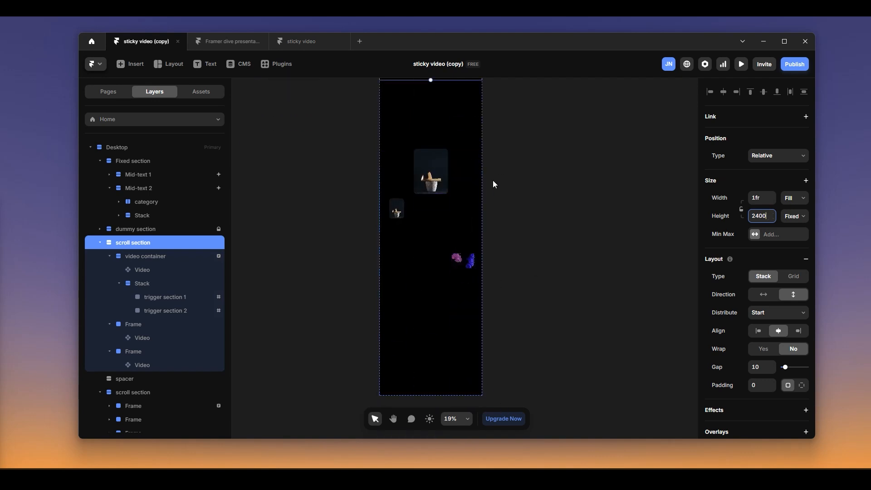
{"action": "scroll", "coordinate": [450, 190], "scroll_direction": "up", "scroll_amount": 3}
{"action": "scroll", "coordinate": [447, 194], "scroll_direction": "up", "scroll_amount": 1}
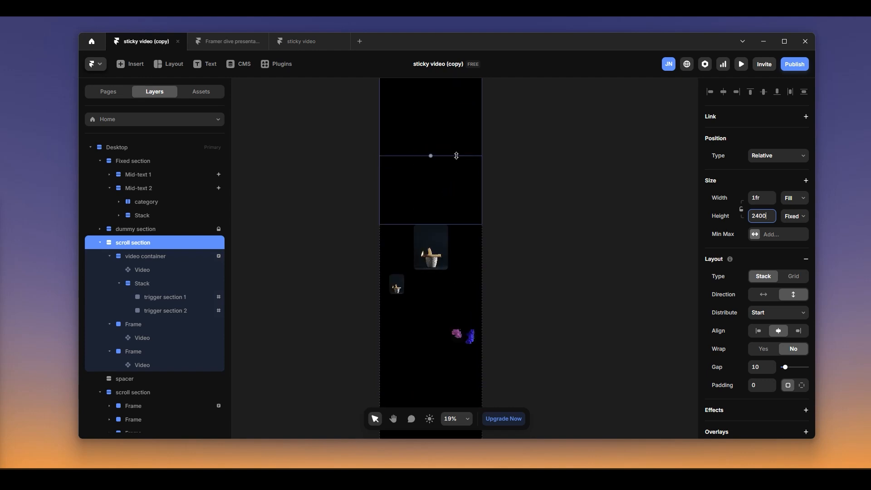
{"action": "left_click", "coordinate": [472, 291]}
{"action": "scroll", "coordinate": [384, 207], "scroll_direction": "down", "scroll_amount": 6}
{"action": "scroll", "coordinate": [384, 206], "scroll_direction": "up", "scroll_amount": 8}
{"action": "scroll", "coordinate": [427, 257], "scroll_direction": "left", "scroll_amount": 4}
{"action": "left_click", "coordinate": [427, 256]}
{"action": "scroll", "coordinate": [427, 257], "scroll_direction": "down", "scroll_amount": 3}
{"action": "left_click", "coordinate": [492, 177]}
{"action": "key", "text": "ctrl+c"}
{"action": "scroll", "coordinate": [454, 254], "scroll_direction": "down", "scroll_amount": 7}
{"action": "left_click", "coordinate": [355, 336]}
{"action": "key", "text": "ctrl+v"}
{"action": "key", "text": "ctrl+z"}
Replace the second scroll section's large central video with 7565885-sd_540_960_25fps.mp4 and adjust its start time.
{"action": "double_click", "coordinate": [341, 292]}
{"action": "scroll", "coordinate": [808, 439], "scroll_direction": "down", "scroll_amount": 7}
{"action": "left_click", "coordinate": [804, 172]}
{"action": "left_click", "coordinate": [778, 171]}
{"action": "left_click", "coordinate": [405, 116]}
{"action": "left_click", "coordinate": [460, 276]}
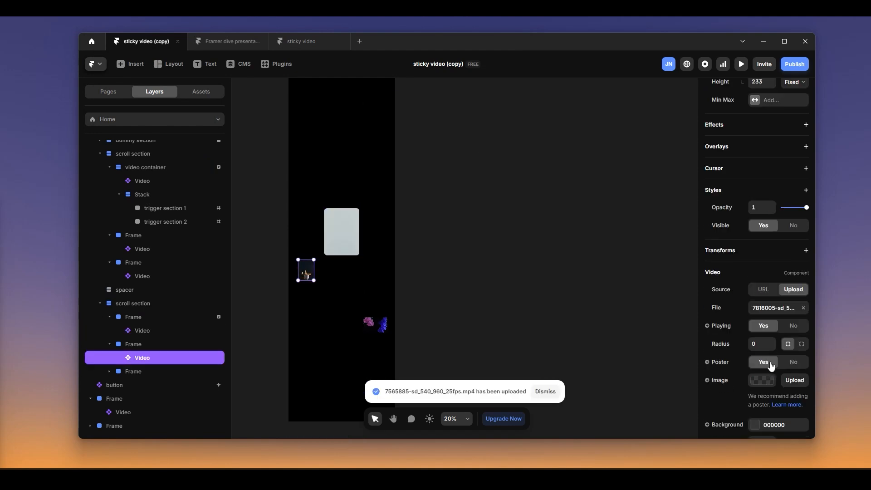
{"action": "double_click", "coordinate": [341, 232]}
{"action": "scroll", "coordinate": [784, 313], "scroll_direction": "down", "scroll_amount": 3}
{"action": "left_click_drag", "start_coordinate": [784, 280], "coordinate": [791, 280]}
Replace the second scroll section's small portrait video with the night-sky clip and its wide video with 7670836-sd_960_540_30fps.mp4.
{"action": "double_click", "coordinate": [306, 270]}
{"action": "scroll", "coordinate": [793, 370], "scroll_direction": "down", "scroll_amount": 3}
{"action": "left_click", "coordinate": [803, 171]}
{"action": "left_click", "coordinate": [778, 171]}
{"action": "double_click", "coordinate": [350, 118]}
{"action": "double_click", "coordinate": [375, 338]}
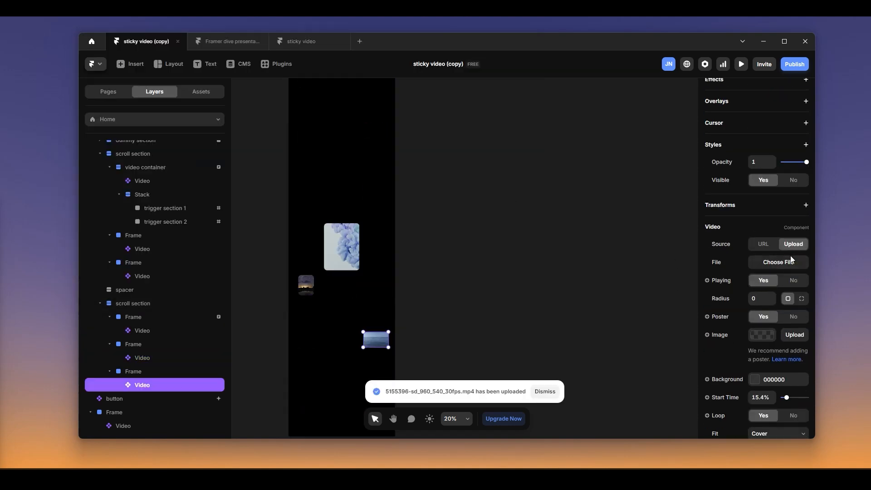
{"action": "left_click", "coordinate": [775, 296]}
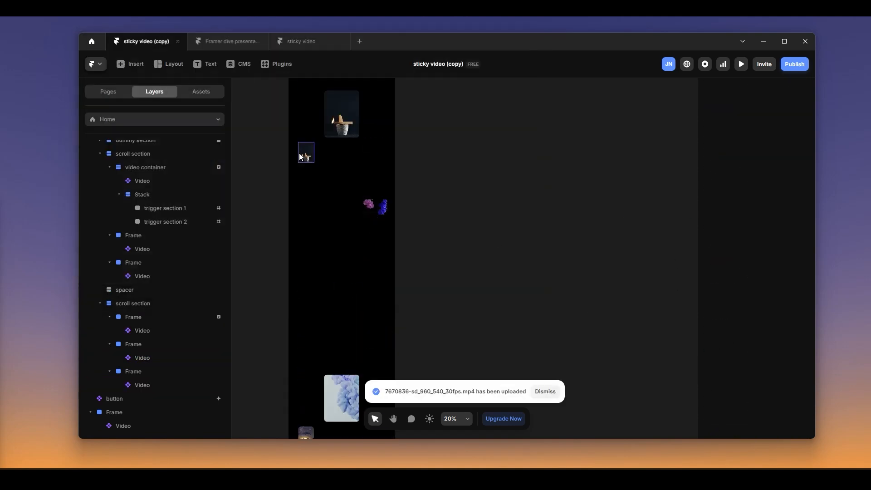
Replace the small portrait video in the first scroll section with the purple particle wave clip.
{"action": "double_click", "coordinate": [300, 157]}
{"action": "left_click", "coordinate": [803, 146]}
{"action": "left_click", "coordinate": [778, 145]}
{"action": "left_click", "coordinate": [251, 118]}
{"action": "left_click", "coordinate": [457, 276]}
{"action": "left_click", "coordinate": [393, 231]}
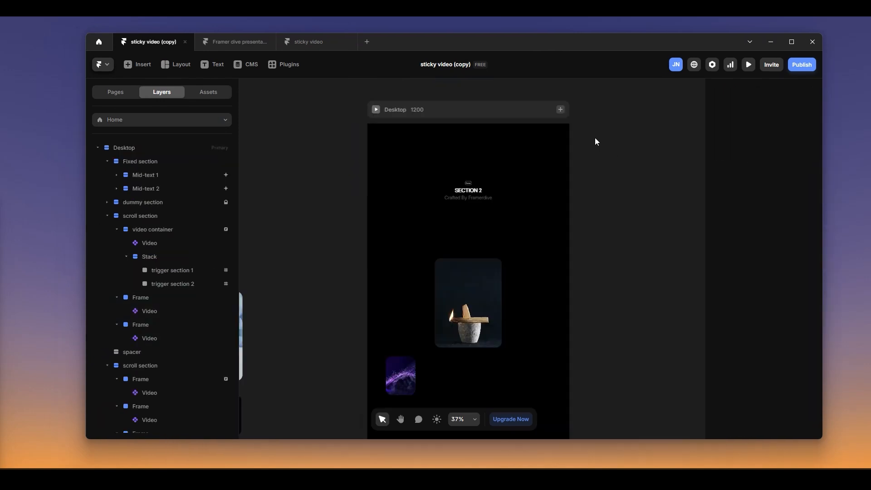
Look over the updated videos on the canvas and open the Desktop page preview in fullscreen.
{"action": "scroll", "coordinate": [492, 210], "scroll_direction": "down", "scroll_amount": 5}
{"action": "scroll", "coordinate": [497, 263], "scroll_direction": "up", "scroll_amount": 3}
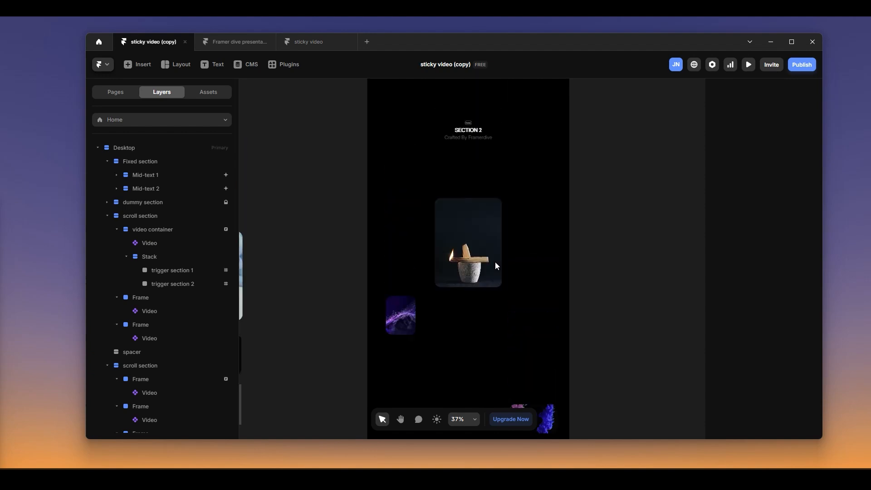
{"action": "scroll", "coordinate": [482, 229], "scroll_direction": "up", "scroll_amount": 3}
{"action": "left_click", "coordinate": [373, 171]}
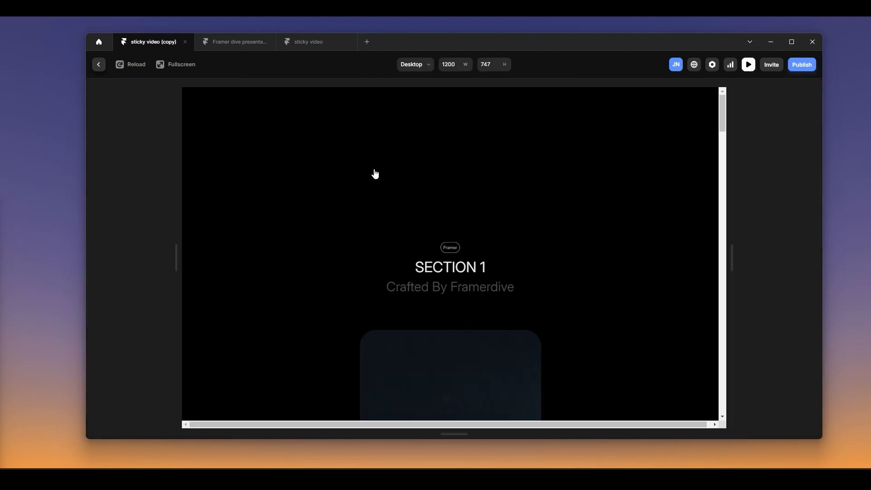
{"action": "left_click", "coordinate": [185, 68]}
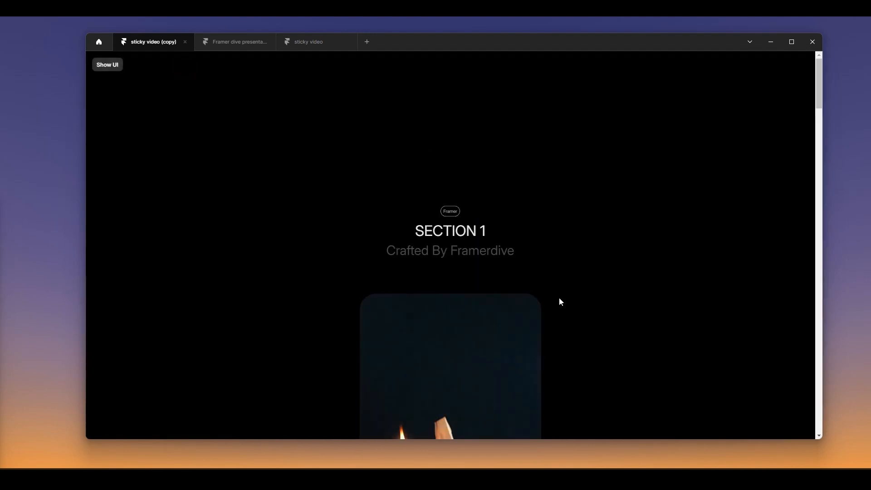
Check the first section's scroll in fullscreen, from SECTION 1 past the purple and ink side videos to the sticky video's end.
{"action": "scroll", "coordinate": [559, 298], "scroll_direction": "down", "scroll_amount": 5}
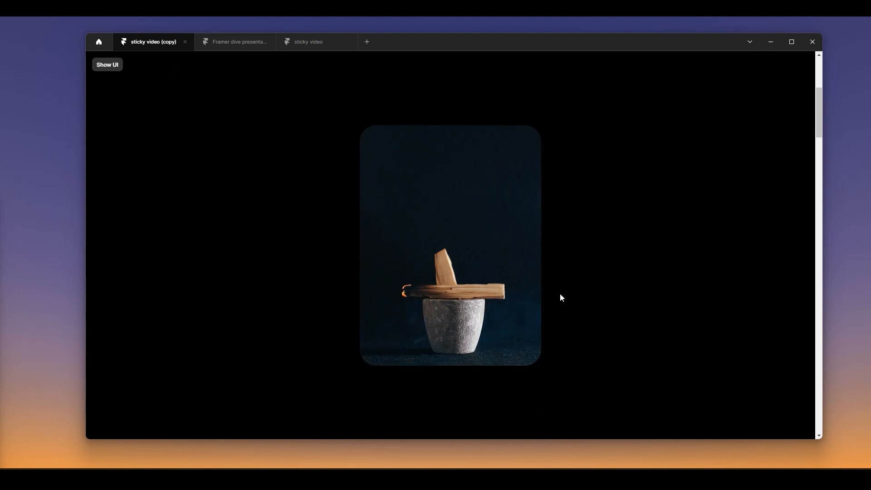
{"action": "scroll", "coordinate": [524, 295], "scroll_direction": "down", "scroll_amount": 2}
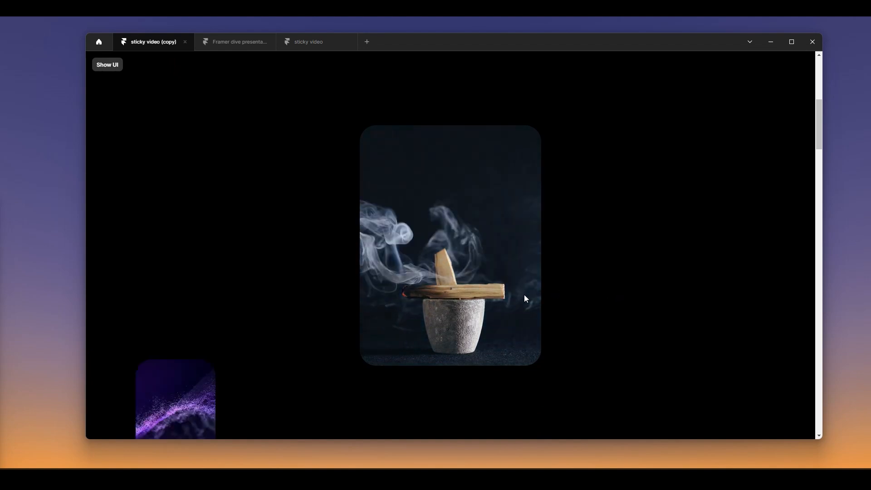
{"action": "scroll", "coordinate": [526, 298], "scroll_direction": "down", "scroll_amount": 2}
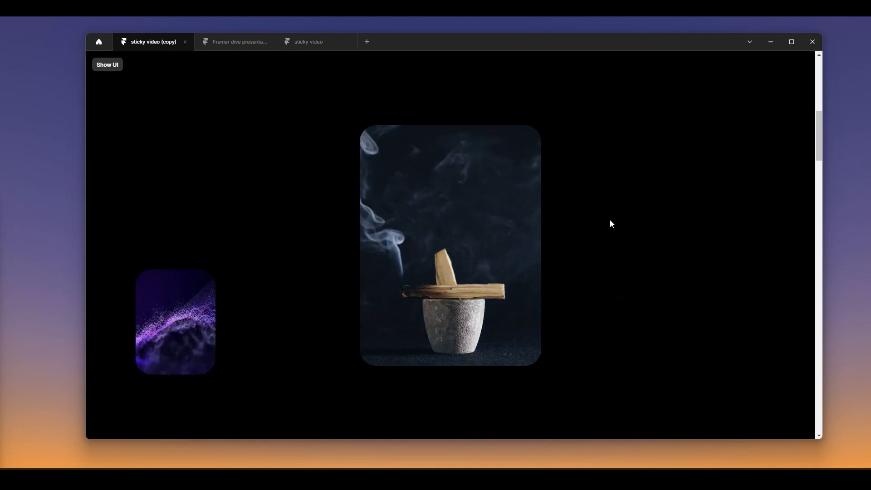
{"action": "scroll", "coordinate": [597, 233], "scroll_direction": "down", "scroll_amount": 5}
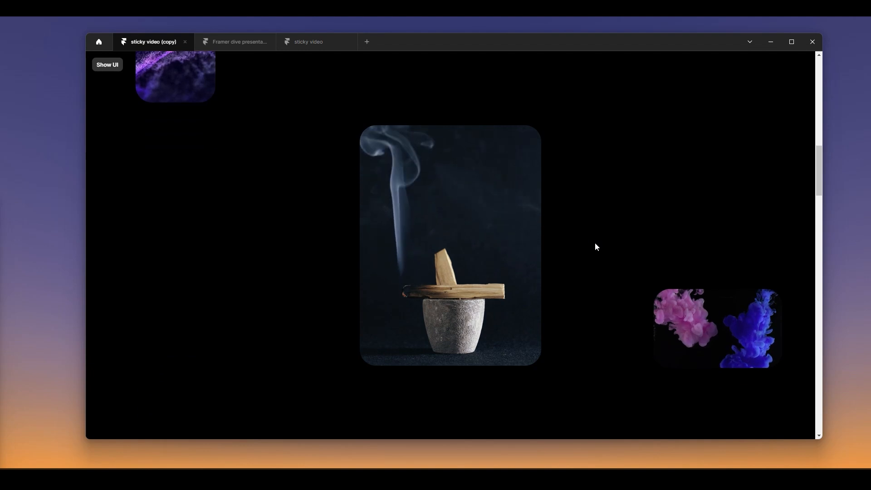
{"action": "scroll", "coordinate": [596, 246], "scroll_direction": "down", "scroll_amount": 3}
{"action": "scroll", "coordinate": [597, 248], "scroll_direction": "down", "scroll_amount": 2}
{"action": "scroll", "coordinate": [596, 248], "scroll_direction": "down", "scroll_amount": 4}
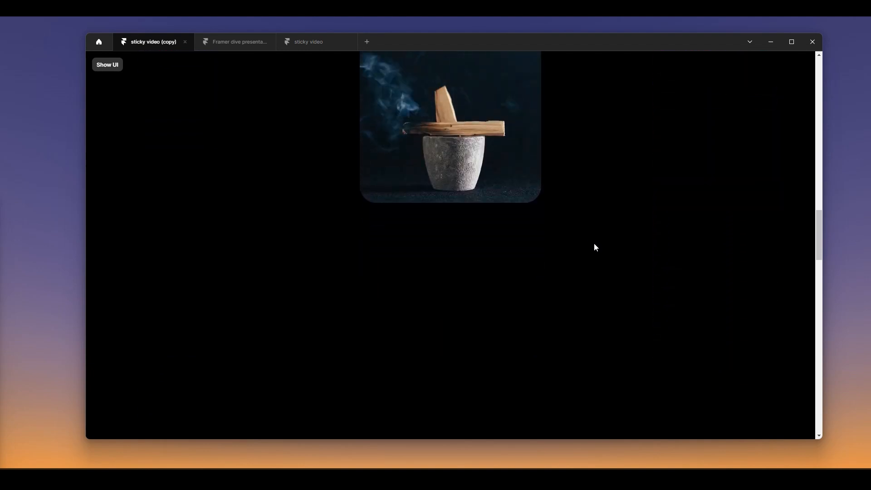
Check the second section's scroll in fullscreen, from the SECTION 2 text past the new central, night-sky and gold videos.
{"action": "scroll", "coordinate": [595, 245], "scroll_direction": "down", "scroll_amount": 2}
{"action": "scroll", "coordinate": [589, 270], "scroll_direction": "down", "scroll_amount": 2}
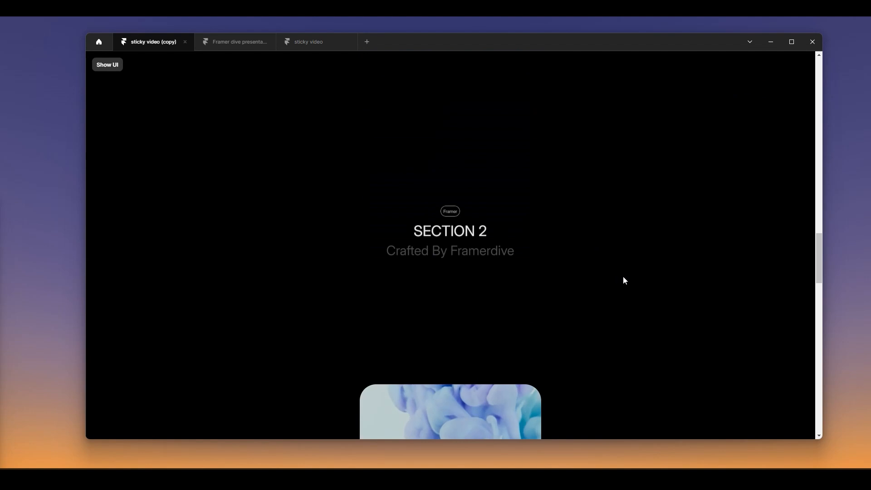
{"action": "scroll", "coordinate": [624, 278], "scroll_direction": "down", "scroll_amount": 3}
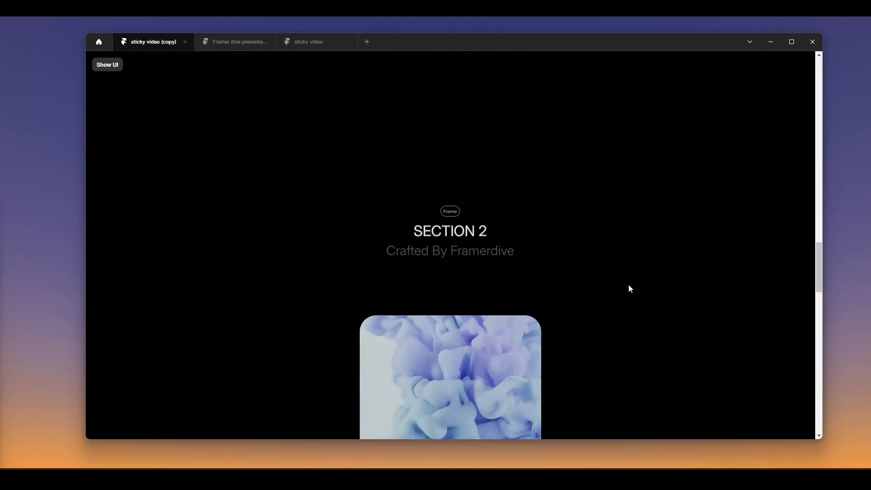
{"action": "scroll", "coordinate": [628, 285], "scroll_direction": "down", "scroll_amount": 3}
{"action": "scroll", "coordinate": [624, 282], "scroll_direction": "down", "scroll_amount": 5}
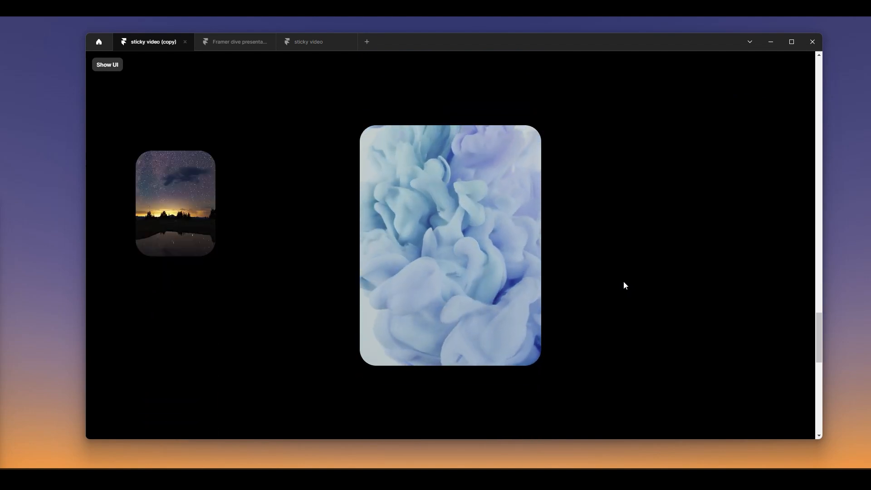
{"action": "scroll", "coordinate": [623, 285], "scroll_direction": "down", "scroll_amount": 10}
{"action": "scroll", "coordinate": [626, 290], "scroll_direction": "down", "scroll_amount": 3}
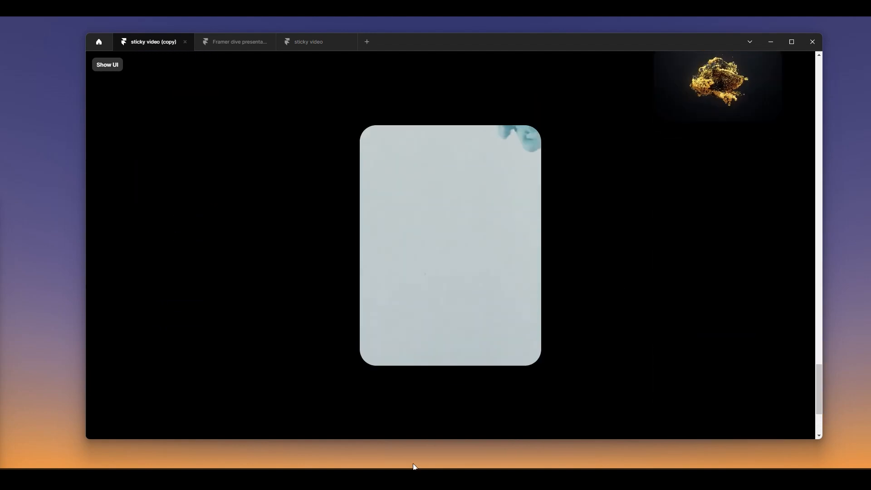
Switch to the browser and examine the sticky card and side-image scroll effect on the International Magic site for comparison.
{"action": "left_click", "coordinate": [427, 480]}
{"action": "scroll", "coordinate": [469, 291], "scroll_direction": "down", "scroll_amount": 2}
{"action": "scroll", "coordinate": [469, 291], "scroll_direction": "down", "scroll_amount": 2}
{"action": "scroll", "coordinate": [573, 290], "scroll_direction": "down", "scroll_amount": 3}
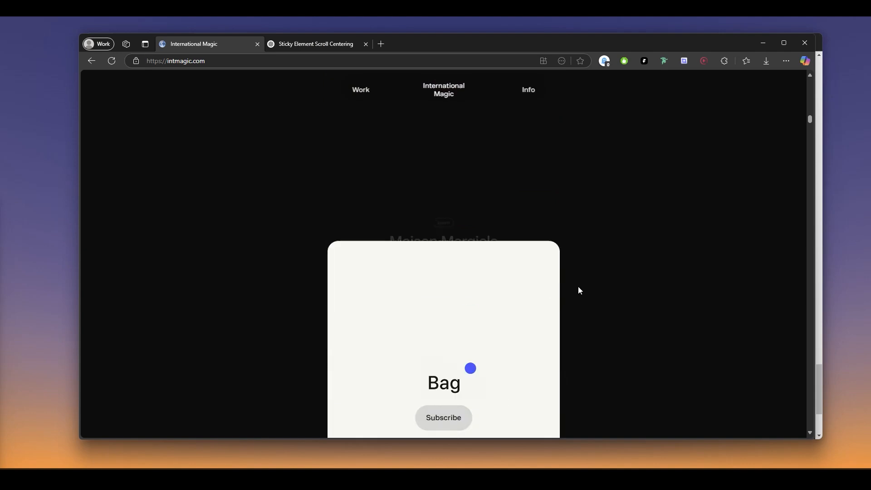
{"action": "scroll", "coordinate": [626, 320], "scroll_direction": "down", "scroll_amount": 3}
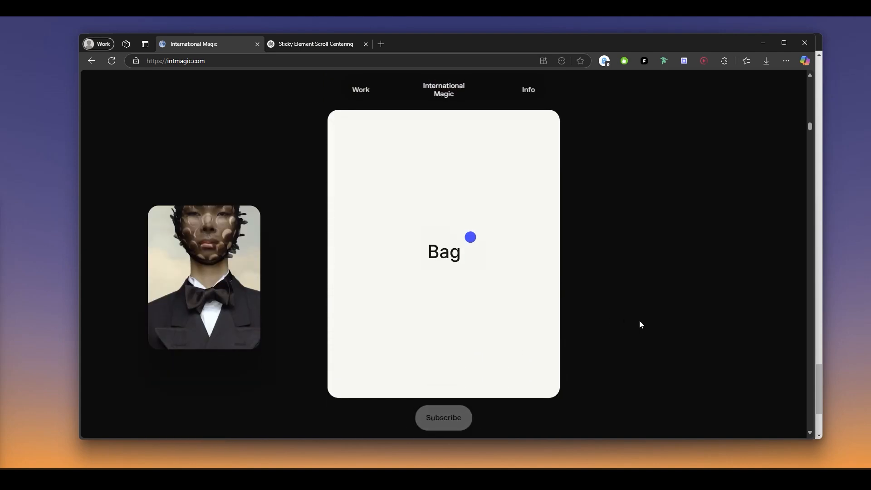
{"action": "scroll", "coordinate": [636, 328], "scroll_direction": "up", "scroll_amount": 5}
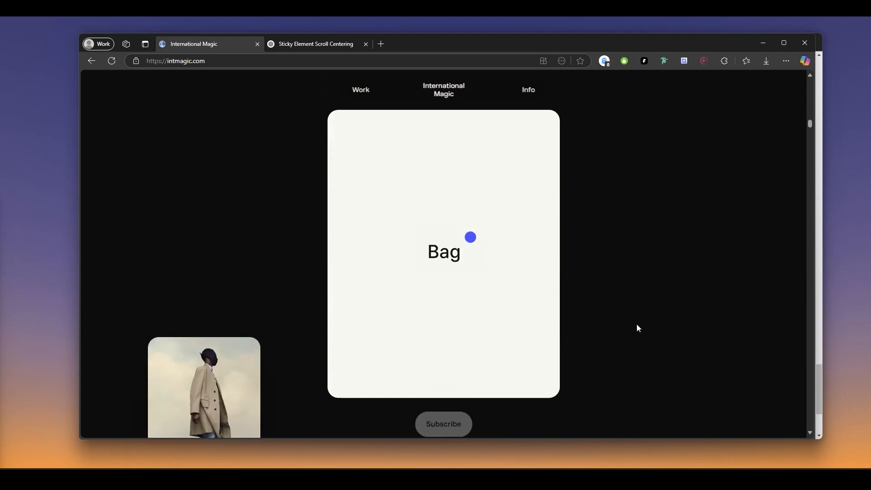
Leave the International Magic site, switch back to Framer and exit the fullscreen preview to the canvas.
{"action": "scroll", "coordinate": [653, 336], "scroll_direction": "up", "scroll_amount": 2}
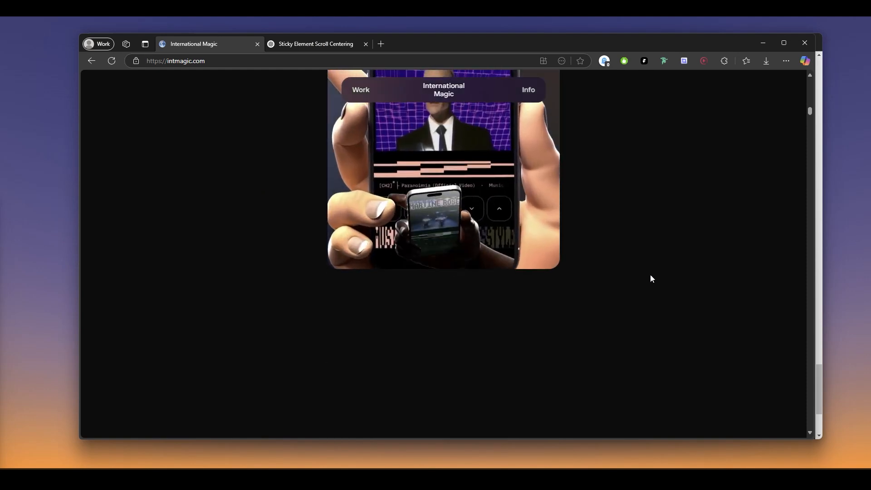
{"action": "left_click", "coordinate": [762, 43]}
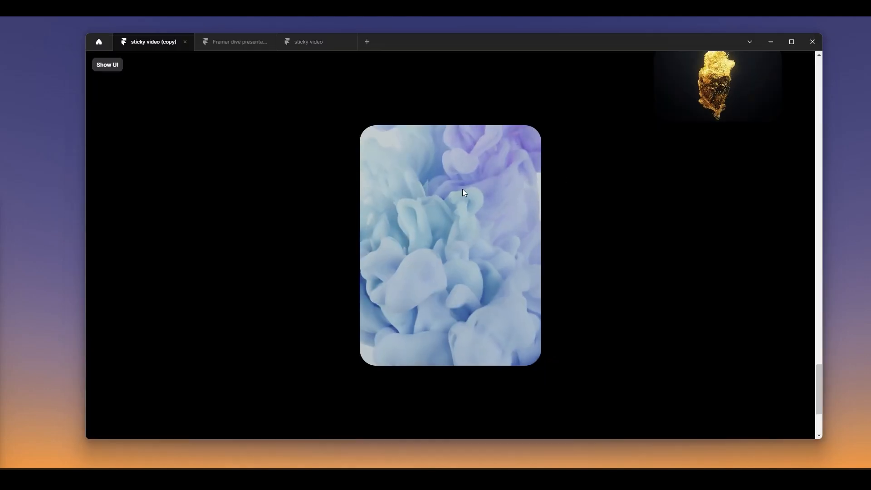
{"action": "left_click", "coordinate": [118, 66]}
{"action": "left_click", "coordinate": [102, 66]}
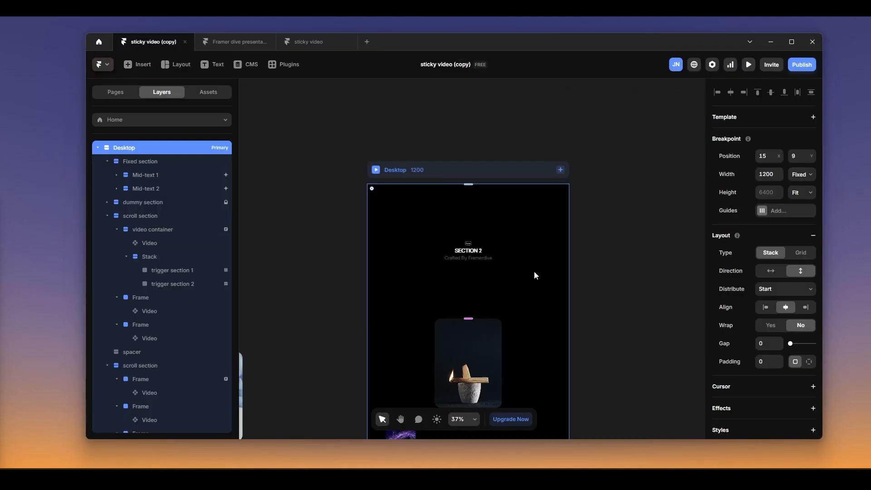
Copy the Remix button component from beside the page and paste it into the Desktop page.
{"action": "left_click", "coordinate": [327, 183]}
{"action": "key", "text": "space"}
{"action": "left_click_drag", "start_coordinate": [318, 167], "coordinate": [507, 206]}
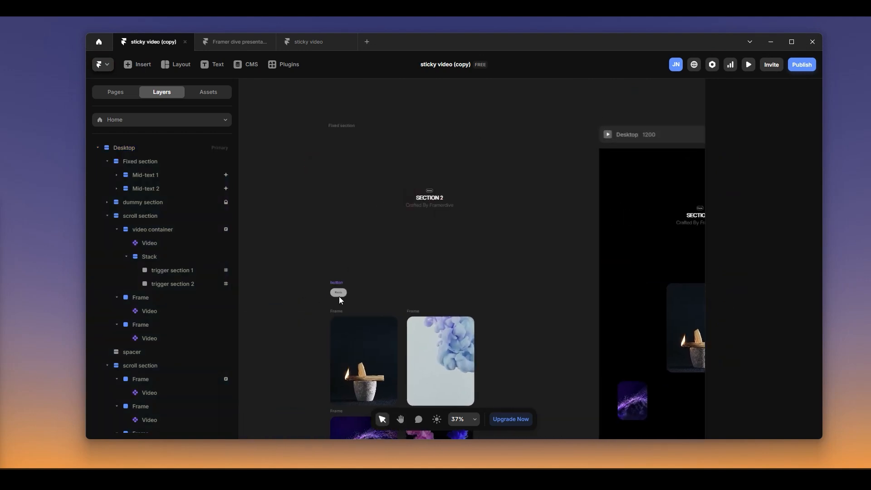
{"action": "left_click", "coordinate": [337, 289]}
{"action": "left_click", "coordinate": [811, 213]}
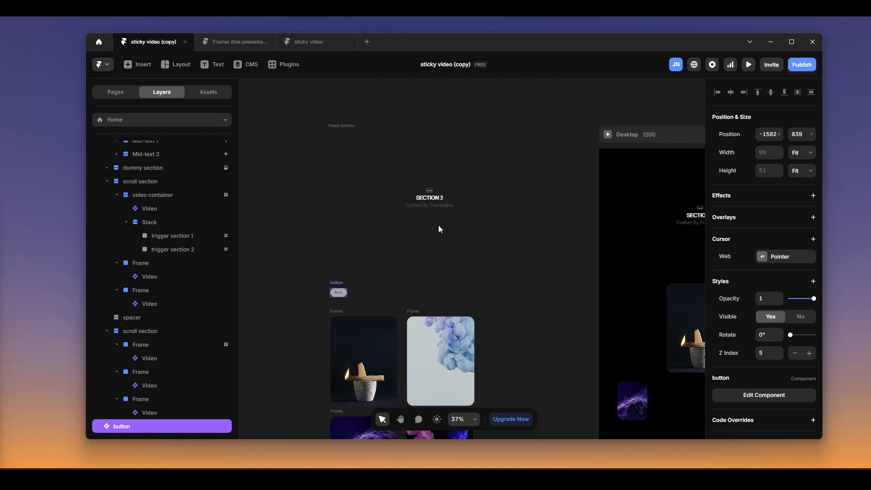
{"action": "key", "text": "space"}
{"action": "left_click_drag", "start_coordinate": [533, 248], "coordinate": [267, 235]}
{"action": "left_click", "coordinate": [403, 136]}
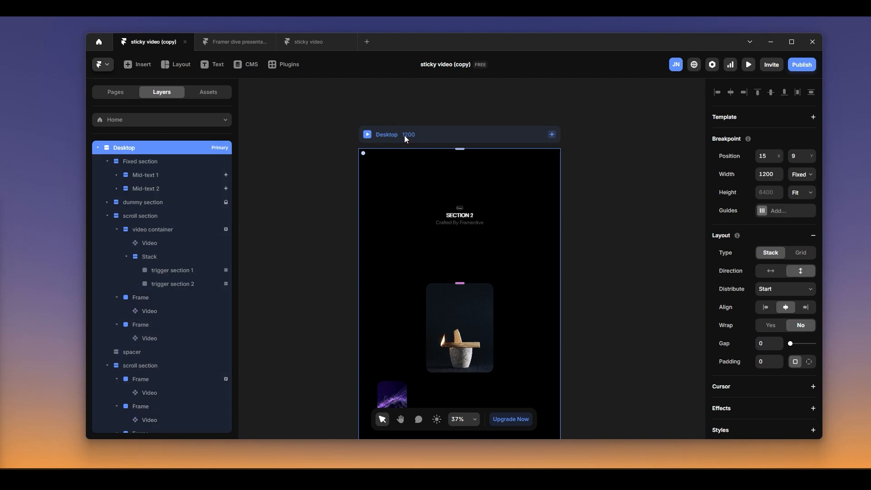
{"action": "key", "text": "ctrl+v"}
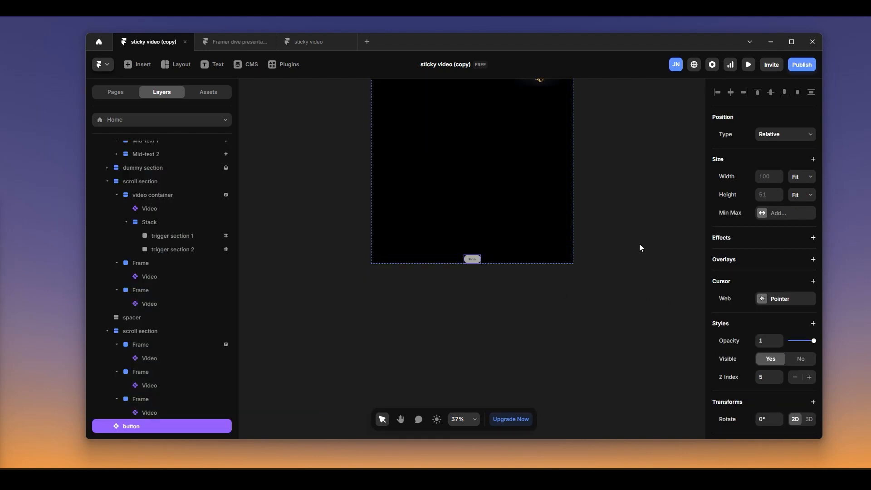
Change the pasted Remix button's position type to Fixed and set its top offset to 0.
{"action": "scroll", "coordinate": [467, 265], "scroll_direction": "up", "scroll_amount": 5}
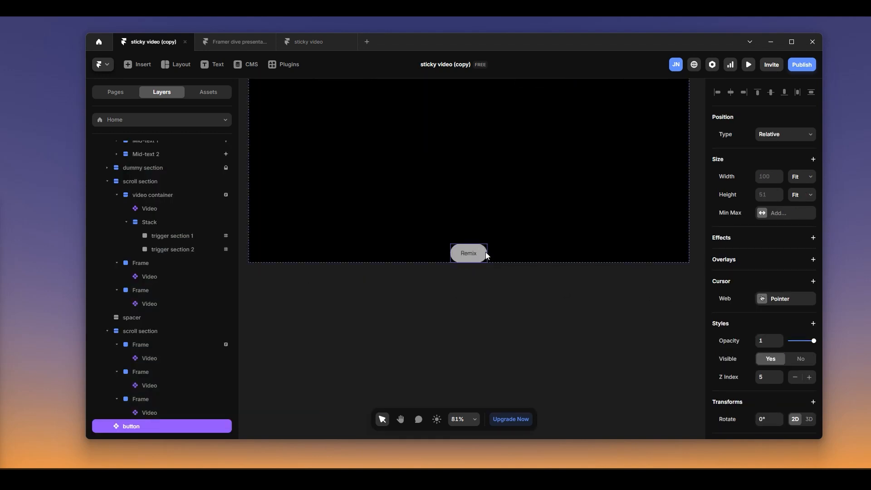
{"action": "left_click", "coordinate": [772, 135]}
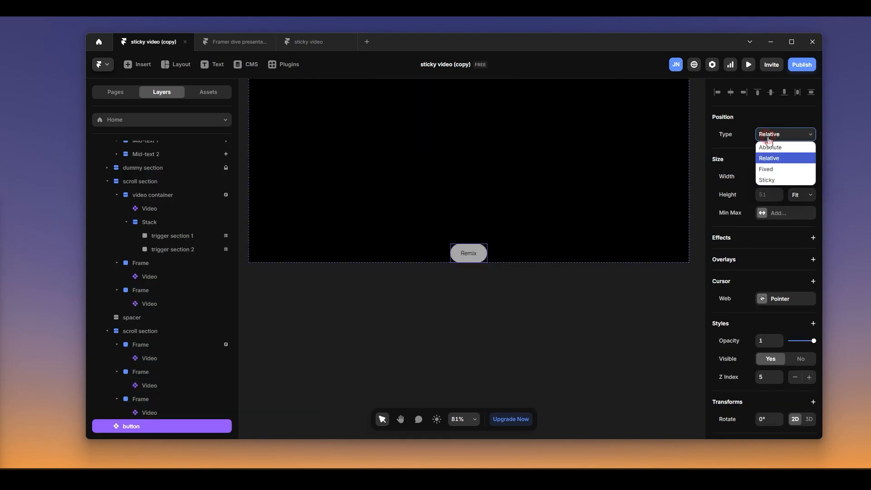
{"action": "left_click", "coordinate": [769, 168]}
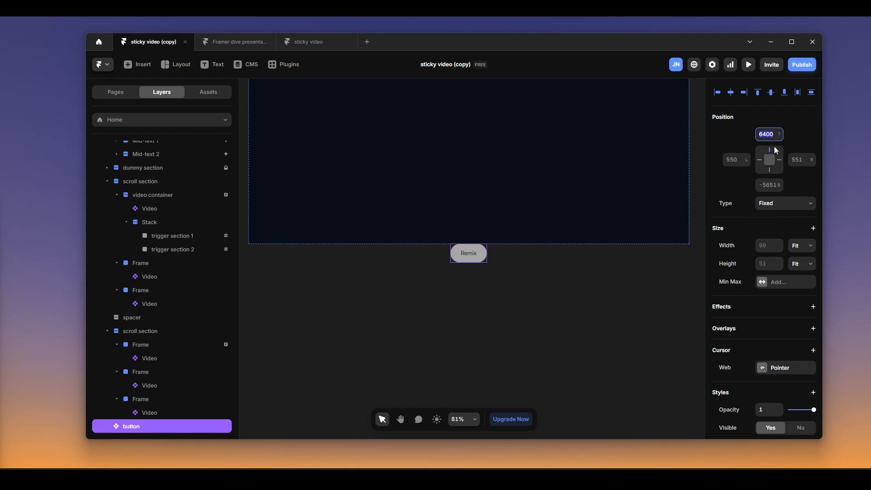
{"action": "left_click", "coordinate": [803, 142]}
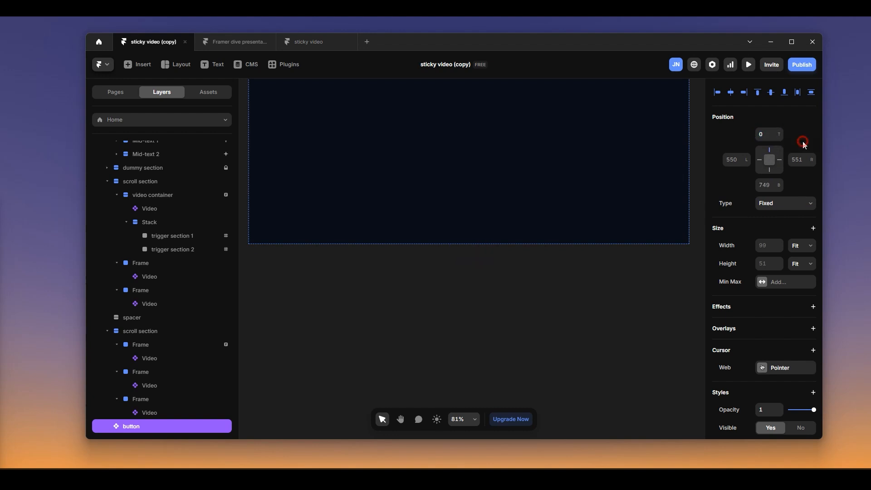
Pin the Remix button to the bottom of the viewport with a bottom offset of 40.
{"action": "scroll", "coordinate": [532, 205], "scroll_direction": "up", "scroll_amount": 6}
{"action": "scroll", "coordinate": [564, 227], "scroll_direction": "up", "scroll_amount": 4}
{"action": "scroll", "coordinate": [556, 231], "scroll_direction": "down", "scroll_amount": 7}
{"action": "scroll", "coordinate": [545, 241], "scroll_direction": "up", "scroll_amount": 4}
{"action": "scroll", "coordinate": [558, 256], "scroll_direction": "up", "scroll_amount": 4}
{"action": "scroll", "coordinate": [551, 235], "scroll_direction": "up", "scroll_amount": 6}
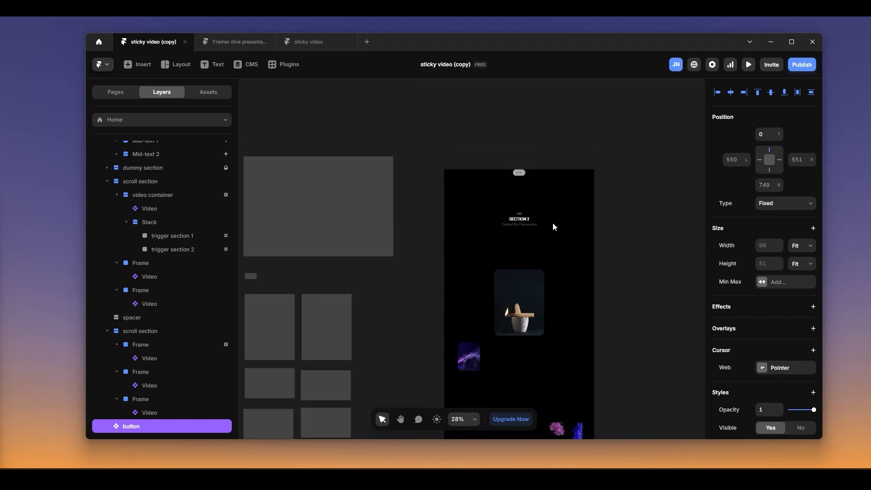
{"action": "scroll", "coordinate": [540, 236], "scroll_direction": "down", "scroll_amount": 1}
{"action": "scroll", "coordinate": [515, 170], "scroll_direction": "up", "scroll_amount": 5}
{"action": "scroll", "coordinate": [524, 217], "scroll_direction": "down", "scroll_amount": 7}
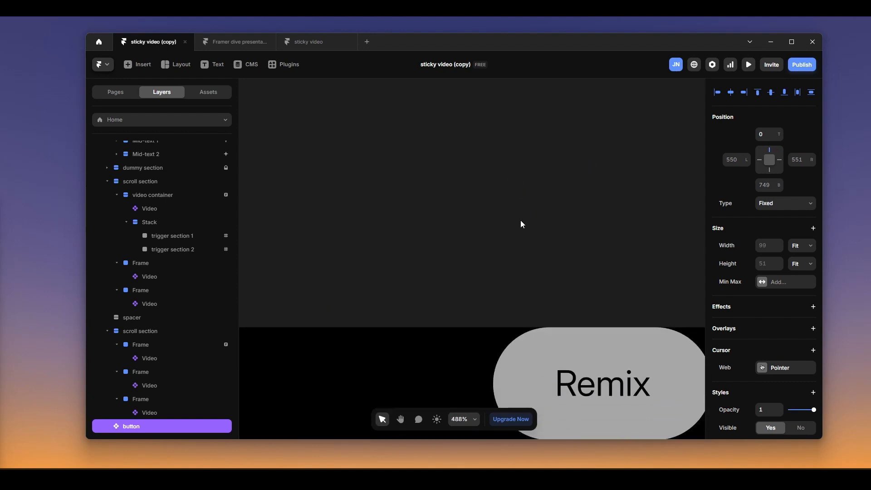
{"action": "scroll", "coordinate": [522, 227], "scroll_direction": "up", "scroll_amount": 3}
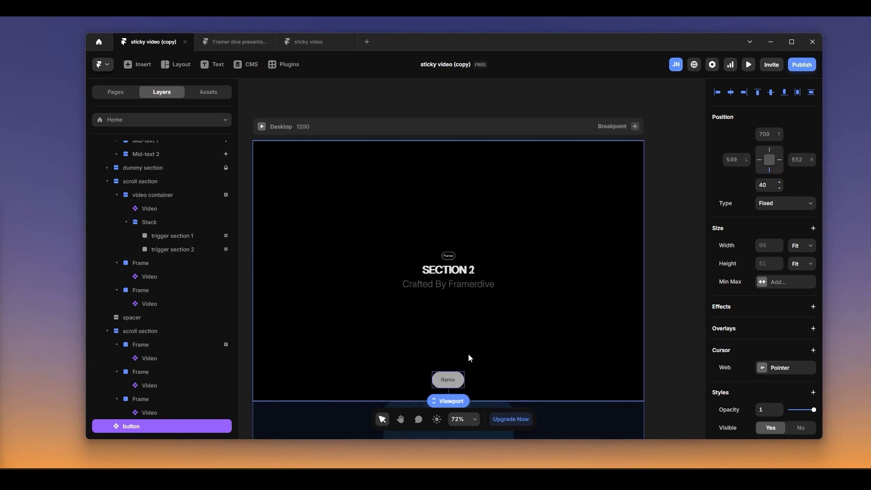
Preview the Desktop page with the fixed Remix button and return to the canvas.
{"action": "scroll", "coordinate": [469, 356], "scroll_direction": "down", "scroll_amount": 5}
{"action": "scroll", "coordinate": [460, 342], "scroll_direction": "up", "scroll_amount": 7}
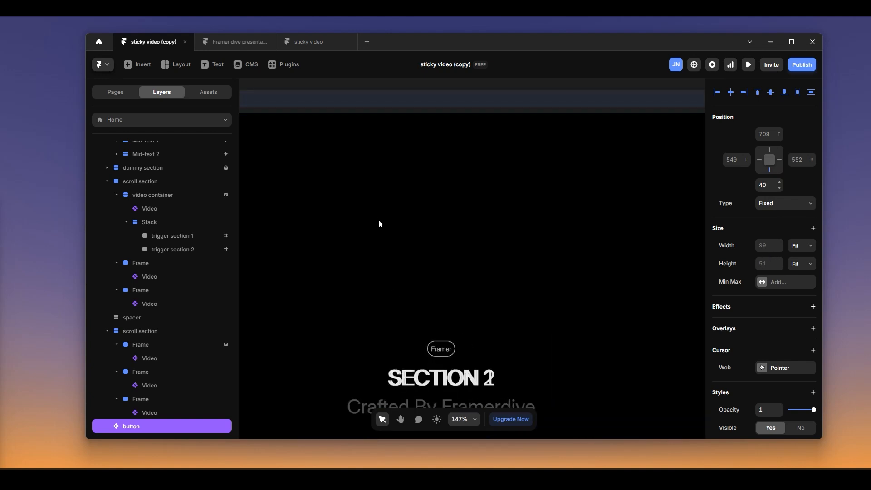
{"action": "scroll", "coordinate": [334, 201], "scroll_direction": "down", "scroll_amount": 5}
{"action": "left_click", "coordinate": [307, 181]}
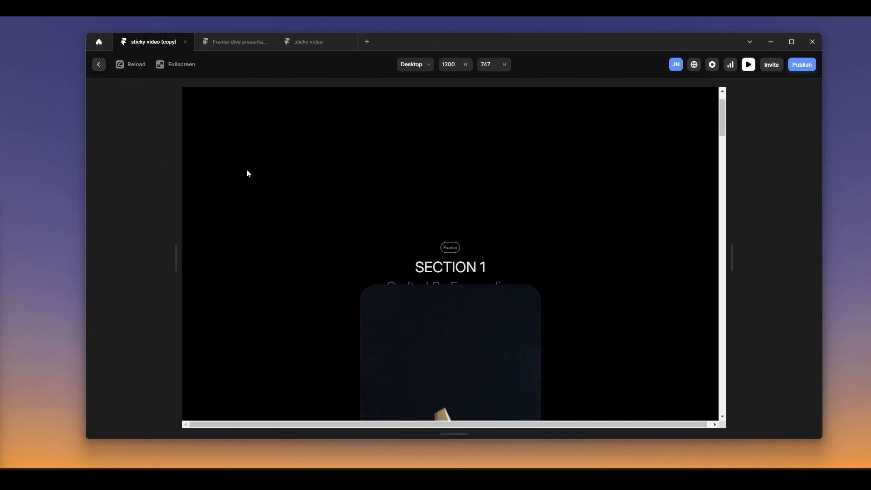
{"action": "left_click", "coordinate": [98, 67]}
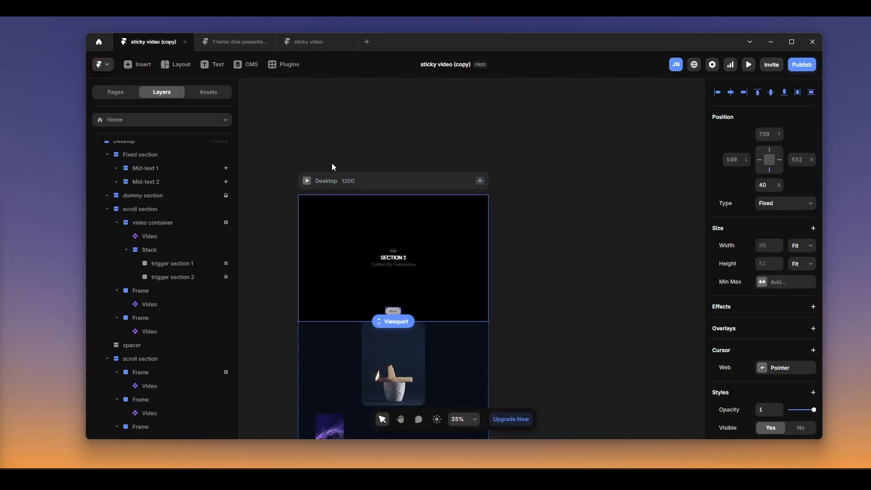
Inspect the Remix button on the canvas and check its placement while scrolling through both sections in the preview.
{"action": "scroll", "coordinate": [383, 297], "scroll_direction": "up", "scroll_amount": 5}
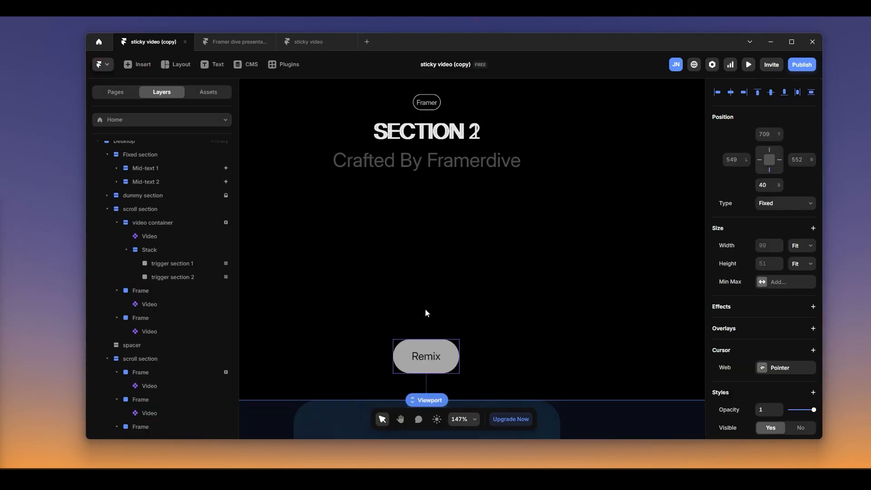
{"action": "scroll", "coordinate": [388, 282], "scroll_direction": "down", "scroll_amount": 5}
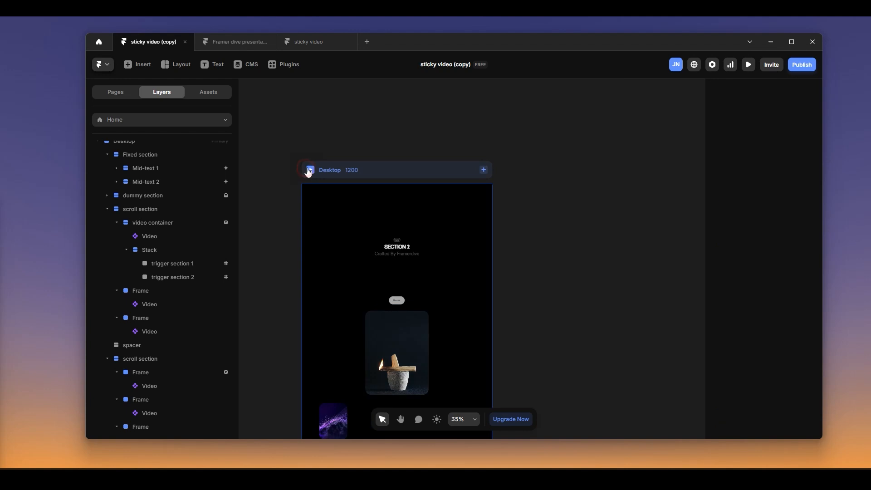
{"action": "left_click", "coordinate": [309, 169]}
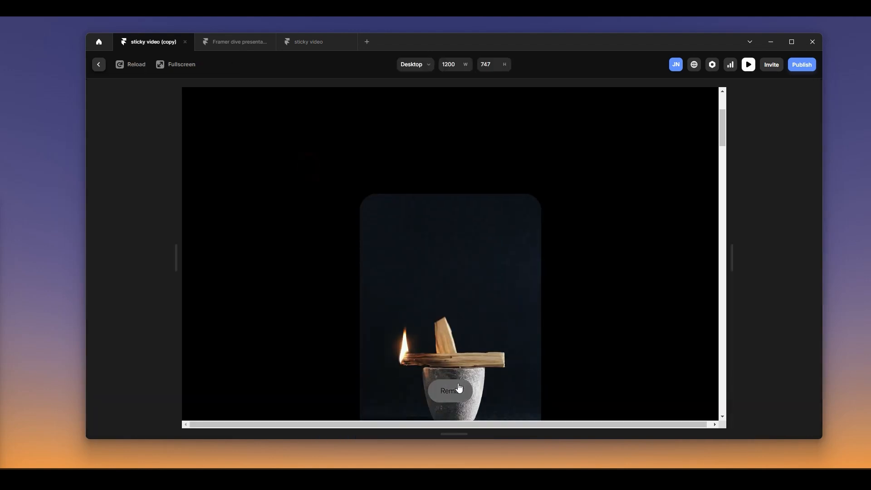
{"action": "scroll", "coordinate": [511, 371], "scroll_direction": "down", "scroll_amount": 10}
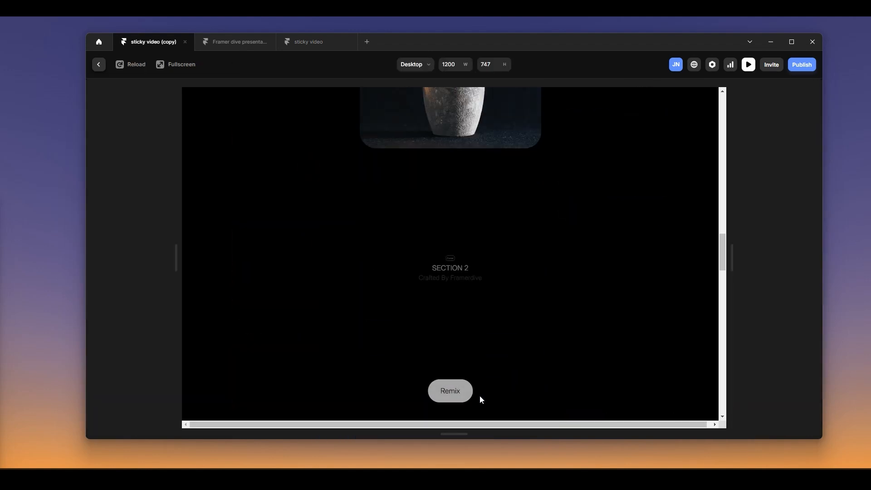
{"action": "scroll", "coordinate": [490, 393], "scroll_direction": "down", "scroll_amount": 10}
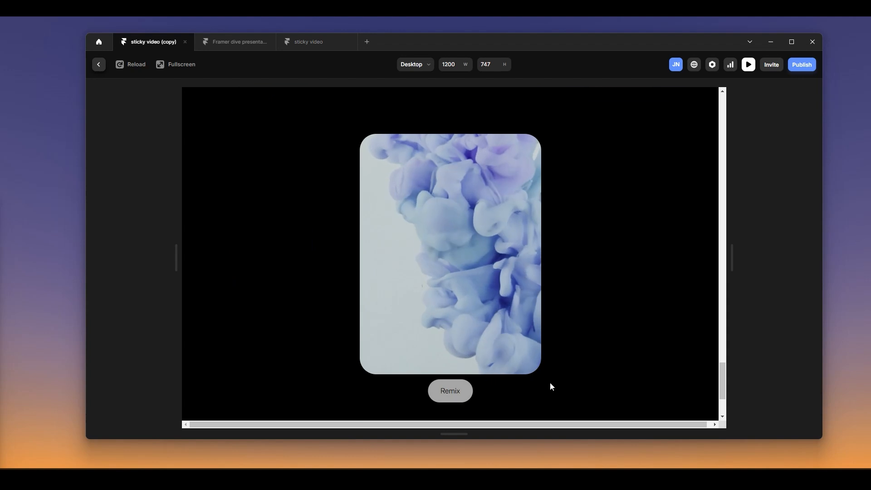
Widen the preview to 1576 and check the Remix button against the sticky videos and side videos while scrolling.
{"action": "scroll", "coordinate": [549, 382], "scroll_direction": "up", "scroll_amount": 8}
{"action": "left_click_drag", "start_coordinate": [178, 247], "coordinate": [91, 251]}
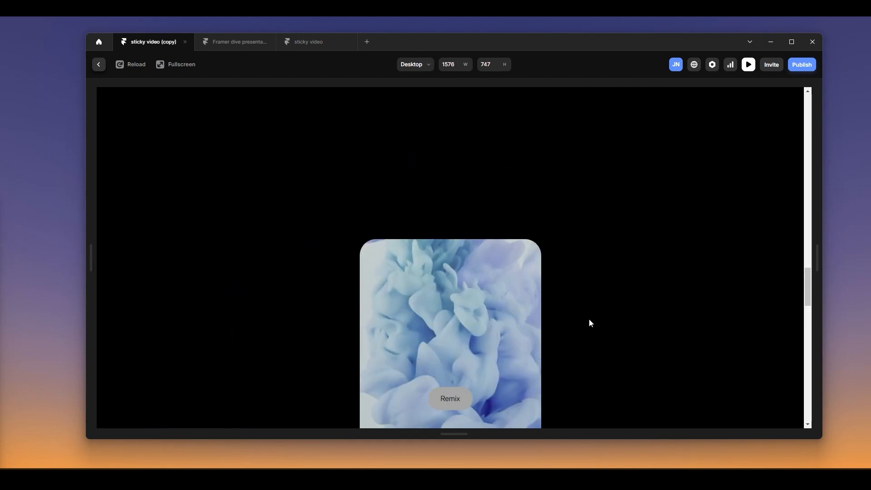
{"action": "scroll", "coordinate": [590, 322], "scroll_direction": "up", "scroll_amount": 5}
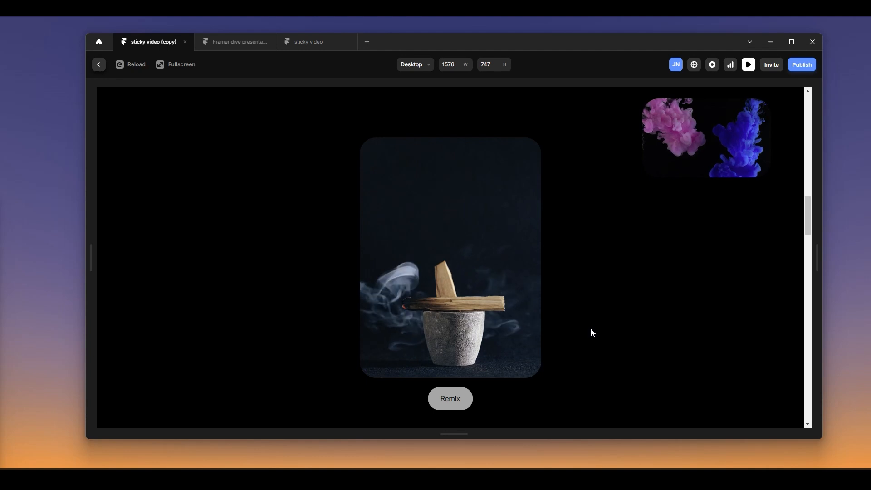
{"action": "scroll", "coordinate": [621, 329], "scroll_direction": "up", "scroll_amount": 3}
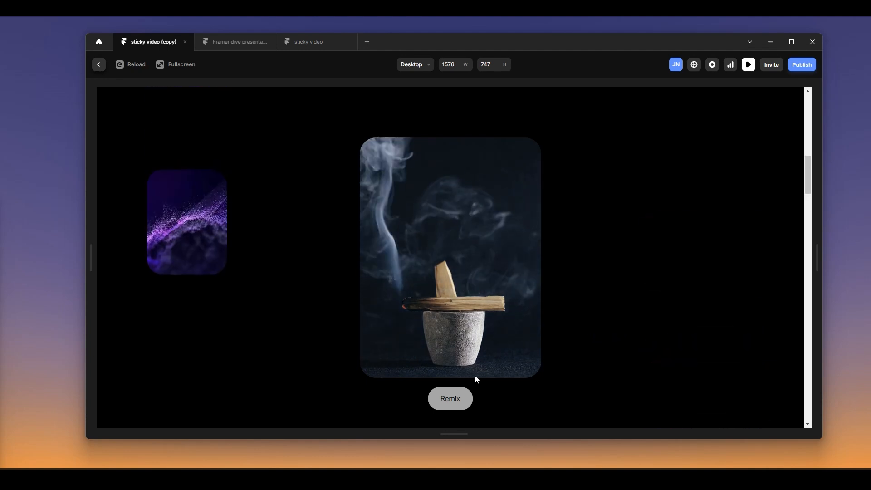
{"action": "scroll", "coordinate": [629, 253], "scroll_direction": "down", "scroll_amount": 5}
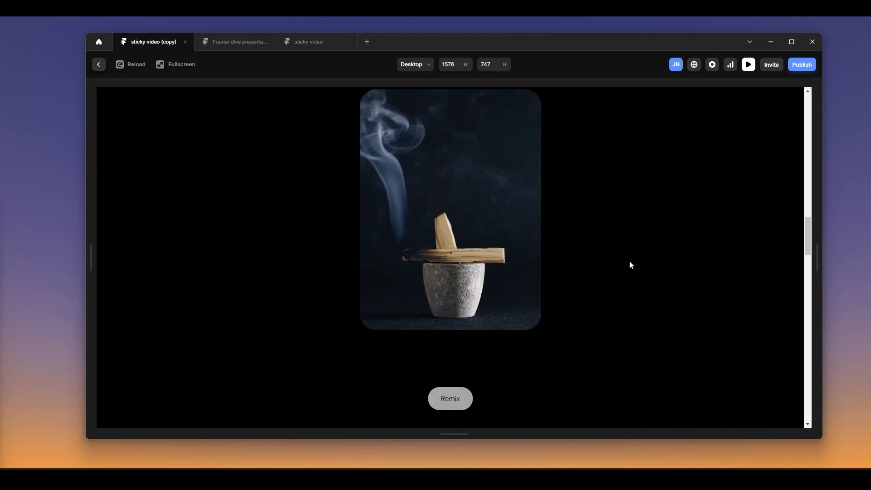
{"action": "scroll", "coordinate": [632, 259], "scroll_direction": "down", "scroll_amount": 5}
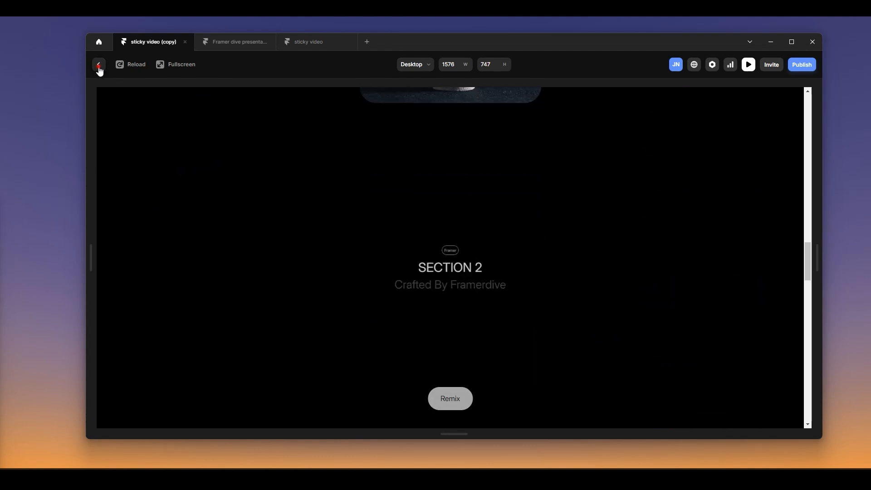
Add a Scroll Animation effect to the Remix button with the On Scroll trigger and the direction set to Up.
{"action": "left_click", "coordinate": [99, 66]}
{"action": "left_click", "coordinate": [396, 302]}
{"action": "scroll", "coordinate": [790, 322], "scroll_direction": "down", "scroll_amount": 4}
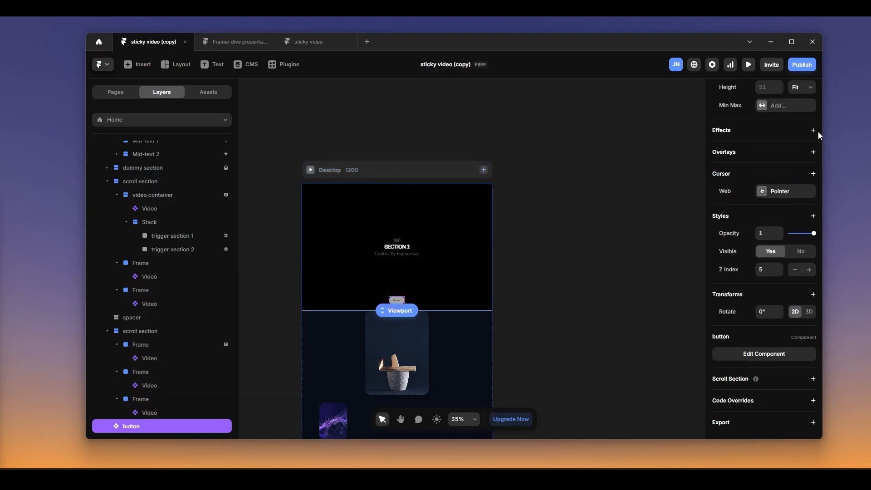
{"action": "left_click", "coordinate": [813, 131]}
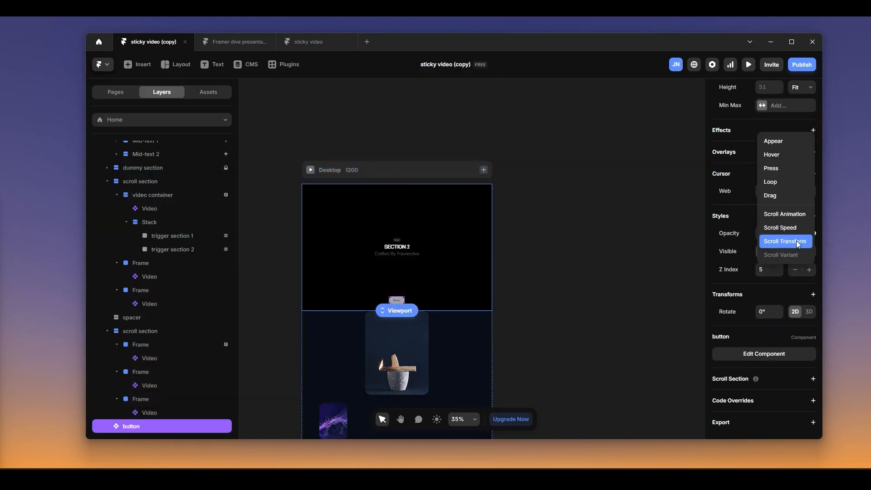
{"action": "left_click", "coordinate": [799, 214]}
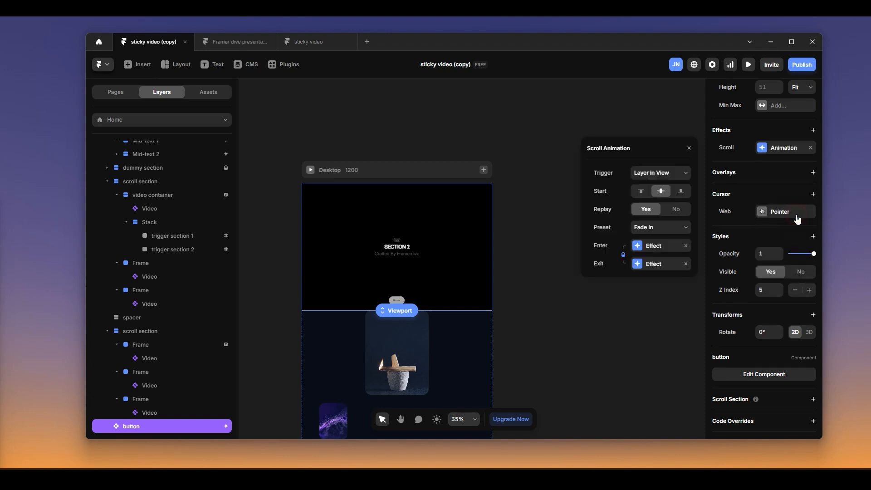
{"action": "left_click", "coordinate": [670, 176]}
{"action": "left_click", "coordinate": [666, 197]}
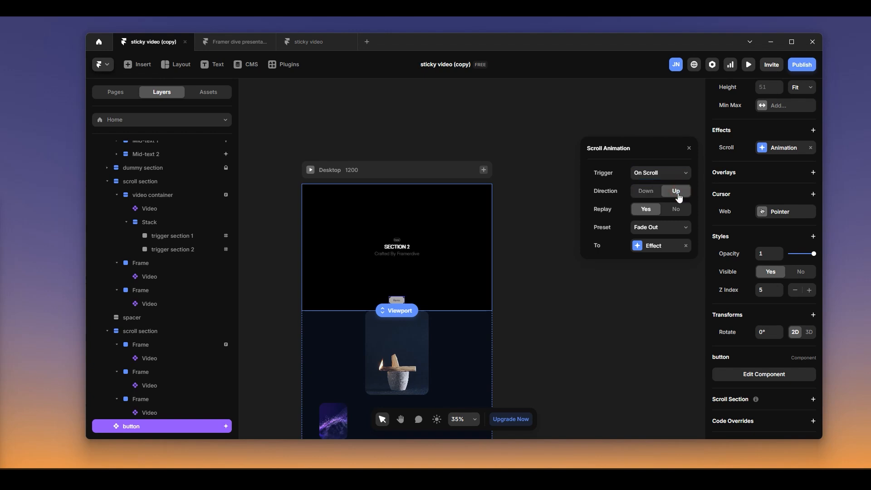
Set the scroll animation's target effect to opacity 1 and a Y offset of 132, placing the button below the viewport.
{"action": "left_click", "coordinate": [654, 247]}
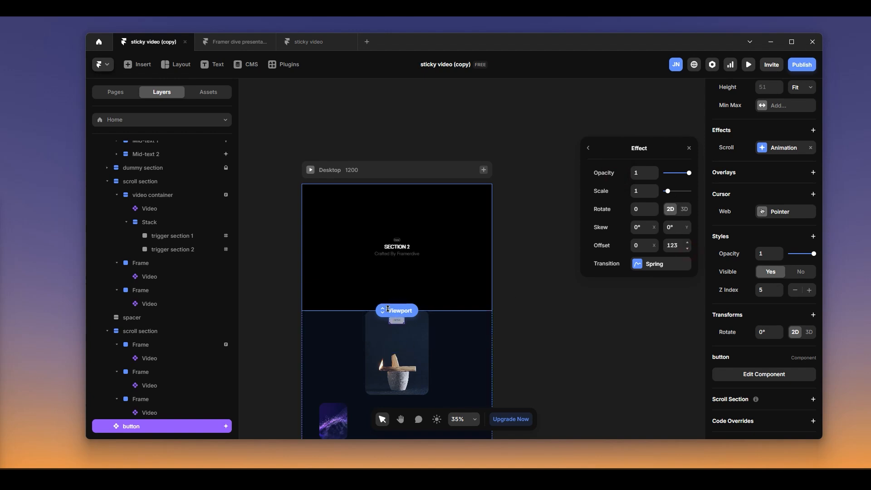
{"action": "scroll", "coordinate": [393, 315], "scroll_direction": "up", "scroll_amount": 10}
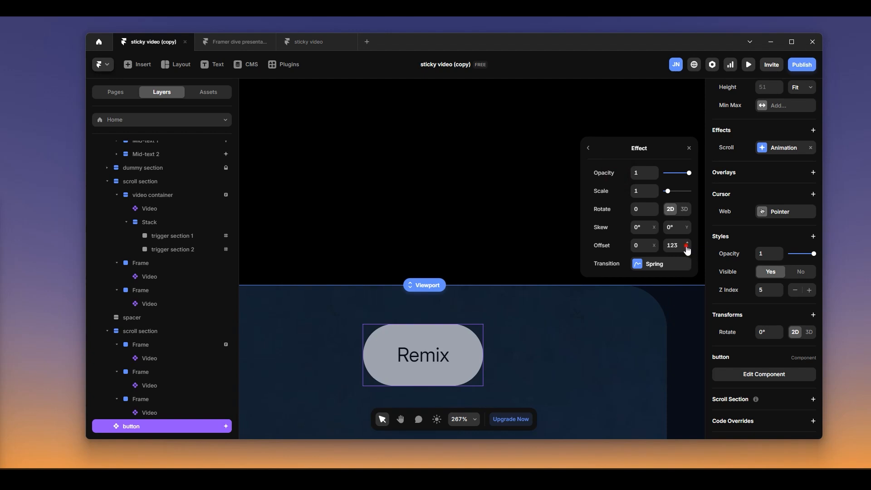
{"action": "left_click_drag", "start_coordinate": [688, 250], "coordinate": [687, 243]}
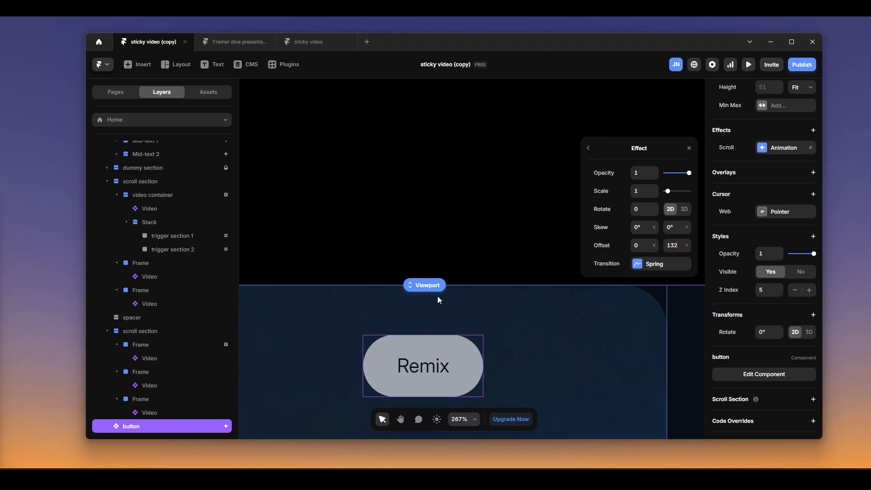
{"action": "scroll", "coordinate": [437, 298], "scroll_direction": "down", "scroll_amount": 7}
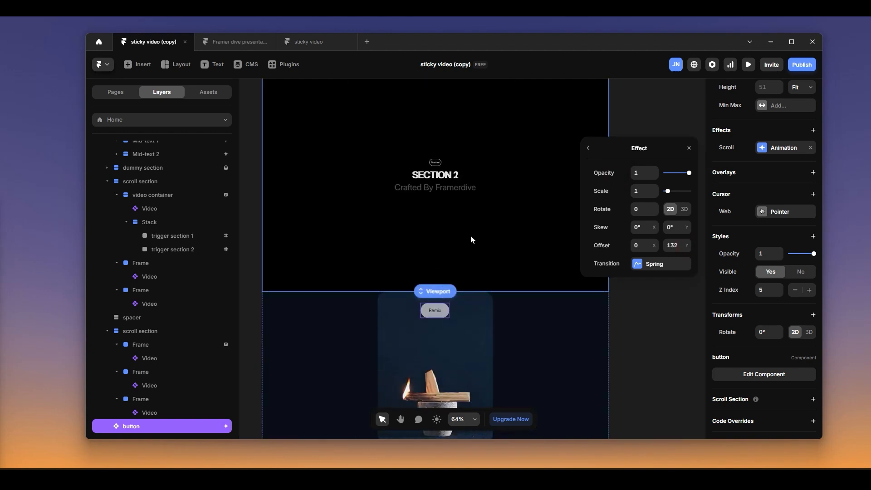
Return to the Scroll Animation settings and check the Remix button's scroll behaviour around Section 1 in a full-screen preview.
{"action": "scroll", "coordinate": [554, 189], "scroll_direction": "up", "scroll_amount": 2}
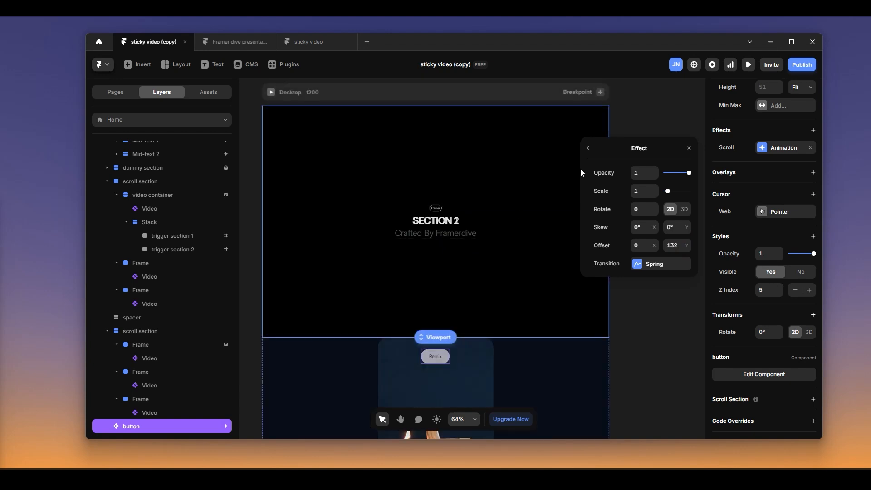
{"action": "left_click", "coordinate": [586, 148]}
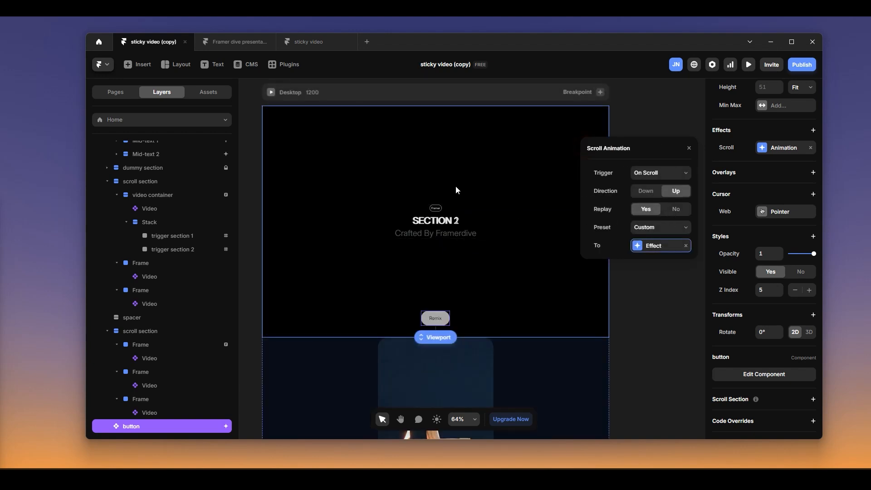
{"action": "left_click", "coordinate": [271, 93]}
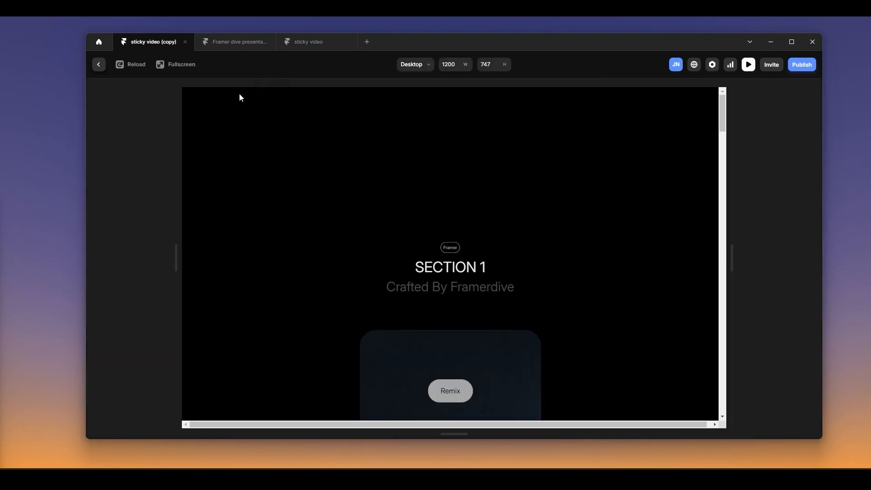
{"action": "left_click", "coordinate": [181, 64]}
{"action": "scroll", "coordinate": [547, 268], "scroll_direction": "down", "scroll_amount": 5}
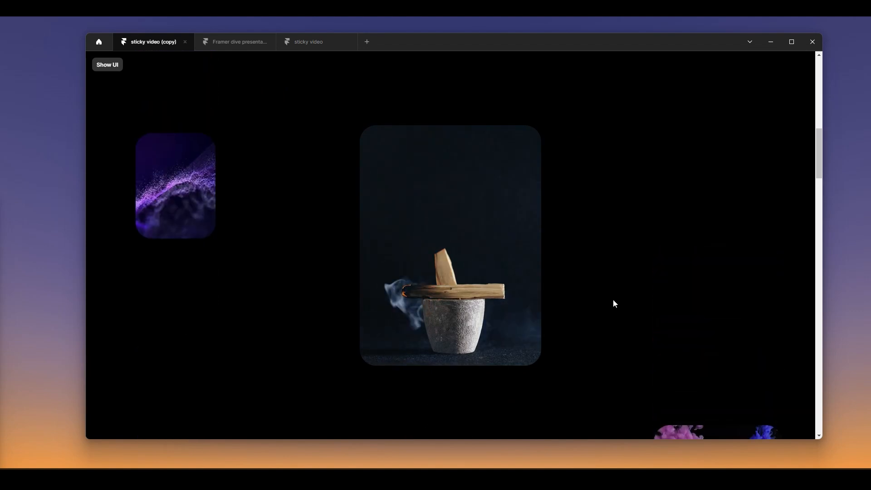
{"action": "scroll", "coordinate": [614, 297], "scroll_direction": "up", "scroll_amount": 5}
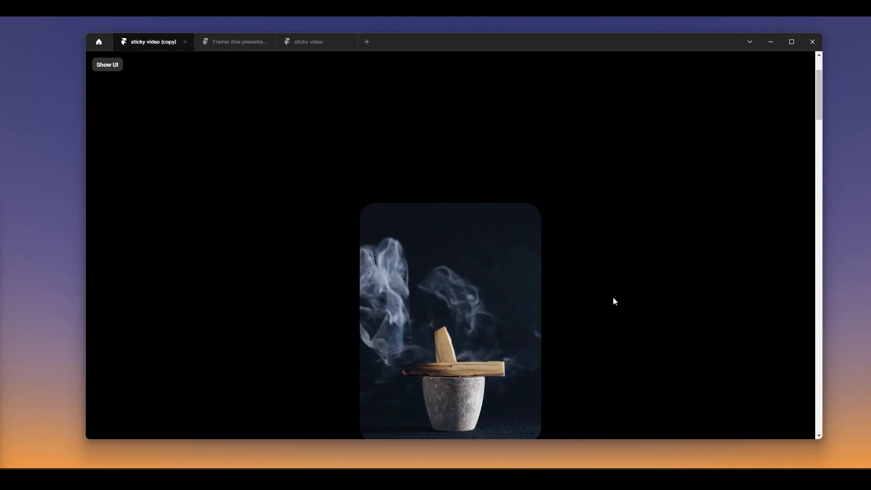
{"action": "scroll", "coordinate": [611, 299], "scroll_direction": "down", "scroll_amount": 5}
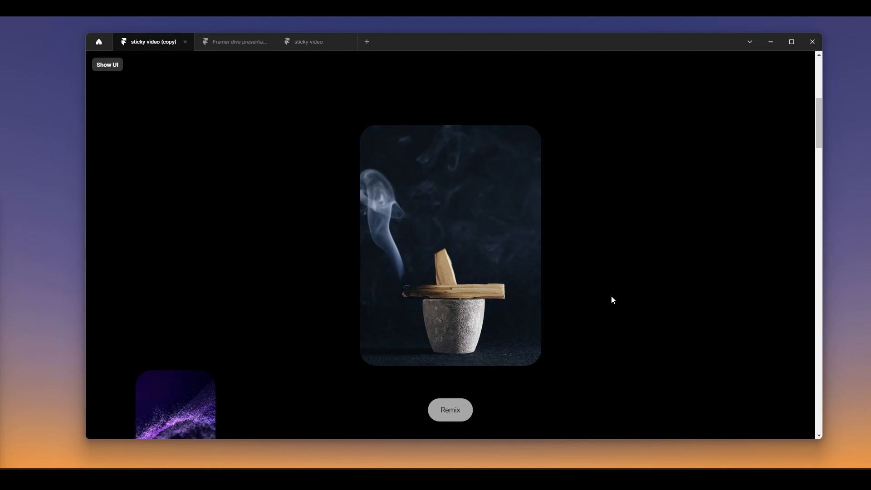
Set the Remix button's scroll animation direction to Down and reopen the page in a full-screen preview.
{"action": "left_click", "coordinate": [105, 68]}
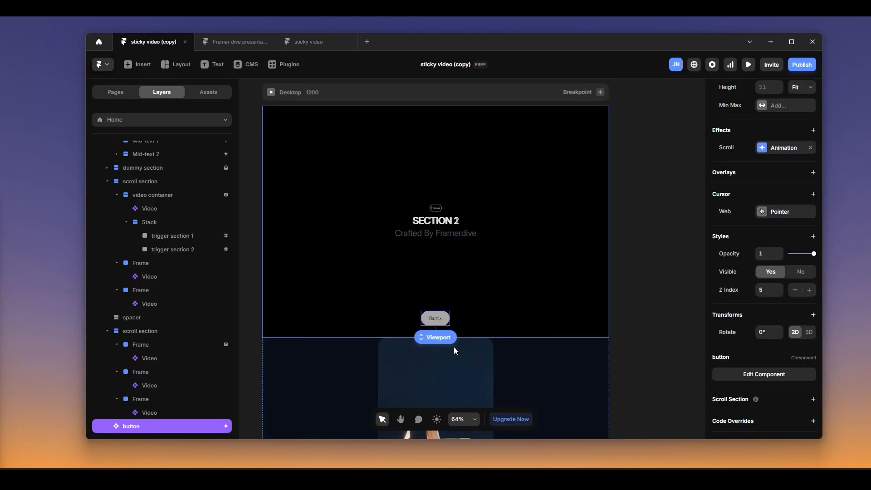
{"action": "left_click", "coordinate": [778, 152]}
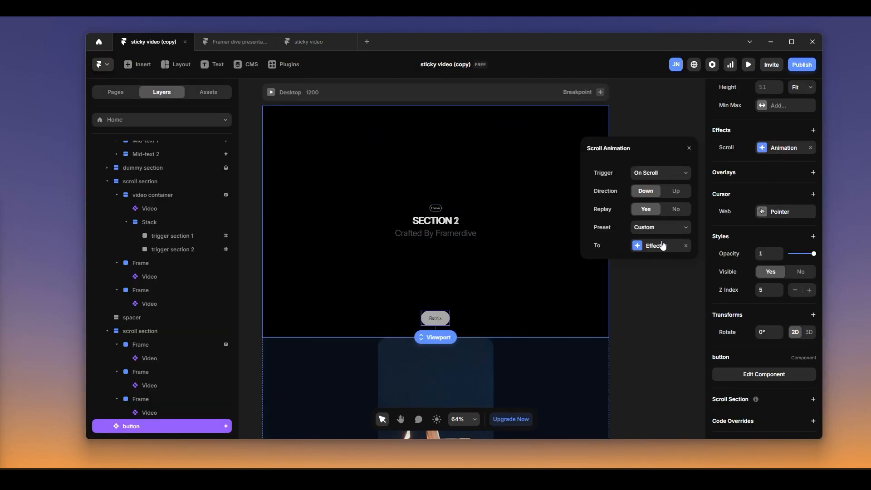
{"action": "left_click", "coordinate": [271, 93]}
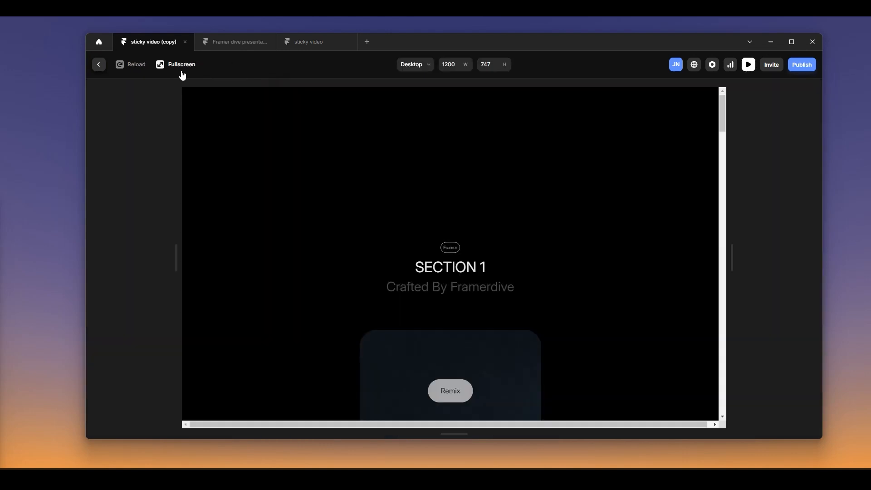
{"action": "left_click", "coordinate": [180, 71]}
Check how the Remix button reacts to scrolling down into Section 2, reversing direction there, and returning to Section 1.
{"action": "scroll", "coordinate": [616, 255], "scroll_direction": "down", "scroll_amount": 3}
{"action": "scroll", "coordinate": [616, 256], "scroll_direction": "down", "scroll_amount": 10}
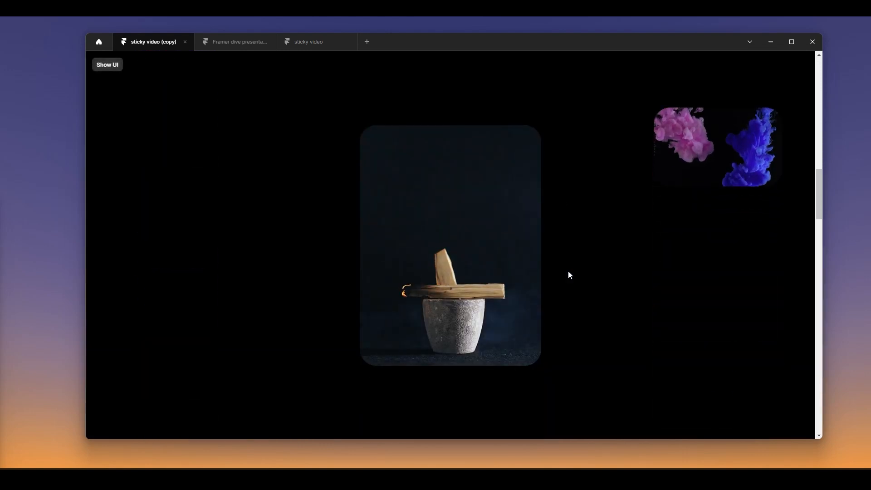
{"action": "scroll", "coordinate": [492, 225], "scroll_direction": "down", "scroll_amount": 5}
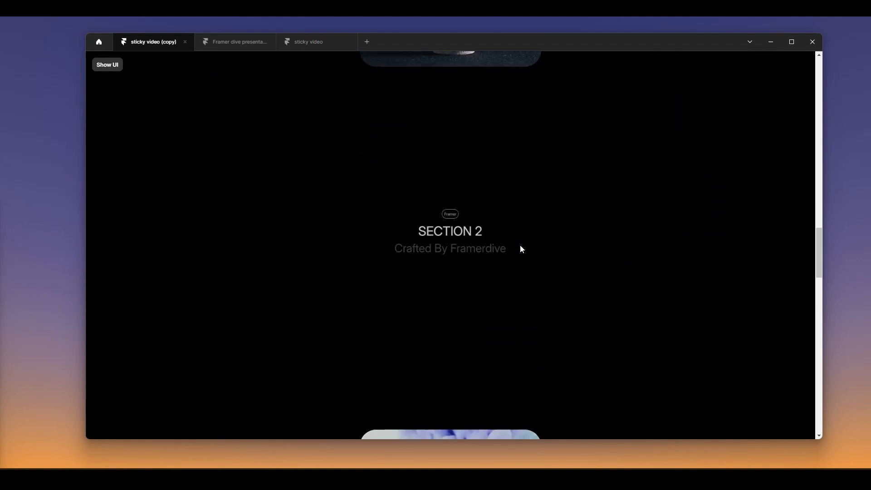
{"action": "scroll", "coordinate": [522, 244], "scroll_direction": "down", "scroll_amount": 3}
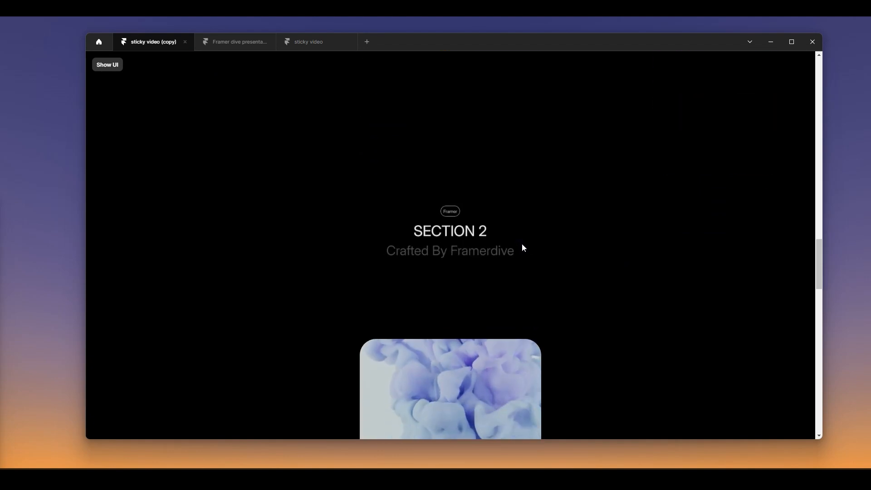
{"action": "scroll", "coordinate": [553, 247], "scroll_direction": "down", "scroll_amount": 3}
{"action": "scroll", "coordinate": [556, 250], "scroll_direction": "up", "scroll_amount": 4}
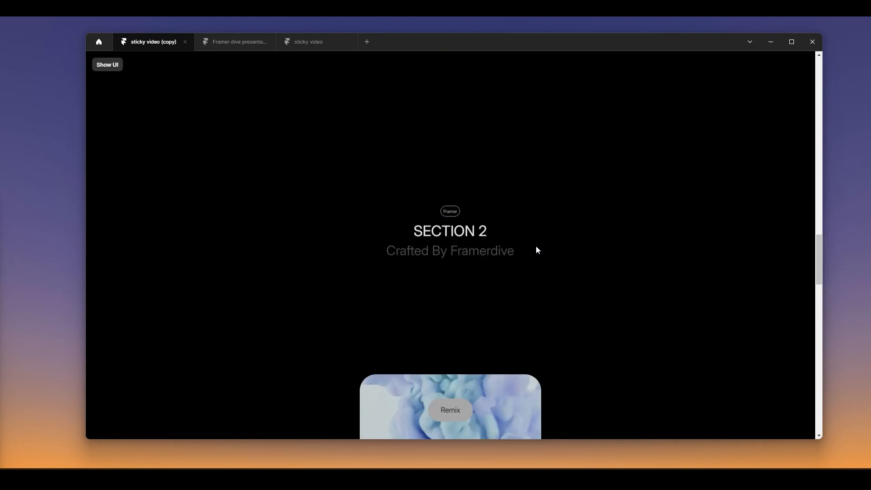
{"action": "scroll", "coordinate": [535, 255], "scroll_direction": "down", "scroll_amount": 3}
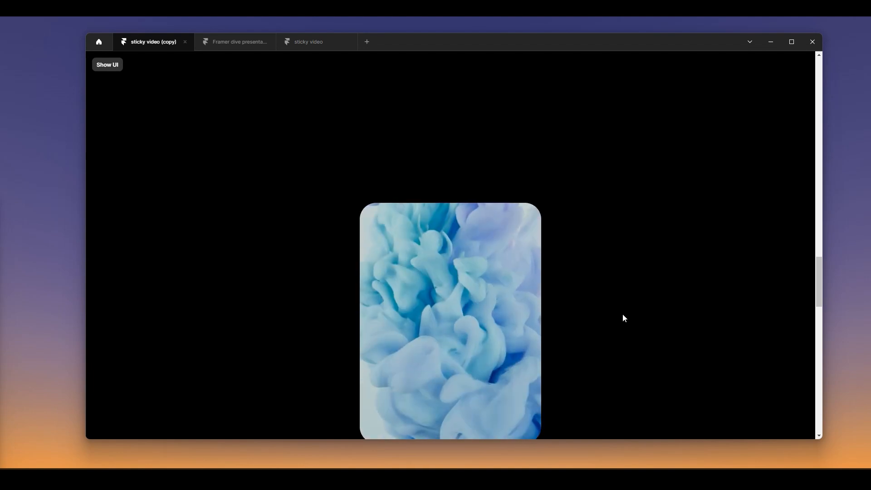
{"action": "scroll", "coordinate": [622, 317], "scroll_direction": "up", "scroll_amount": 3}
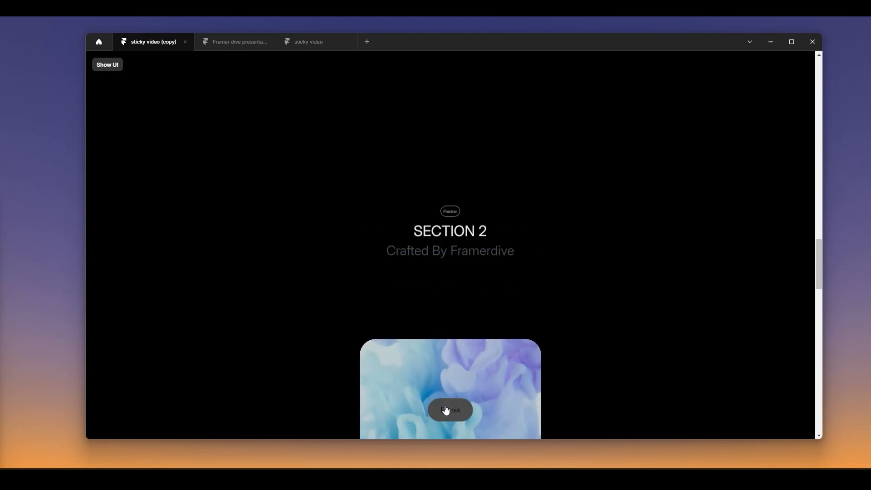
{"action": "scroll", "coordinate": [649, 268], "scroll_direction": "up", "scroll_amount": 4}
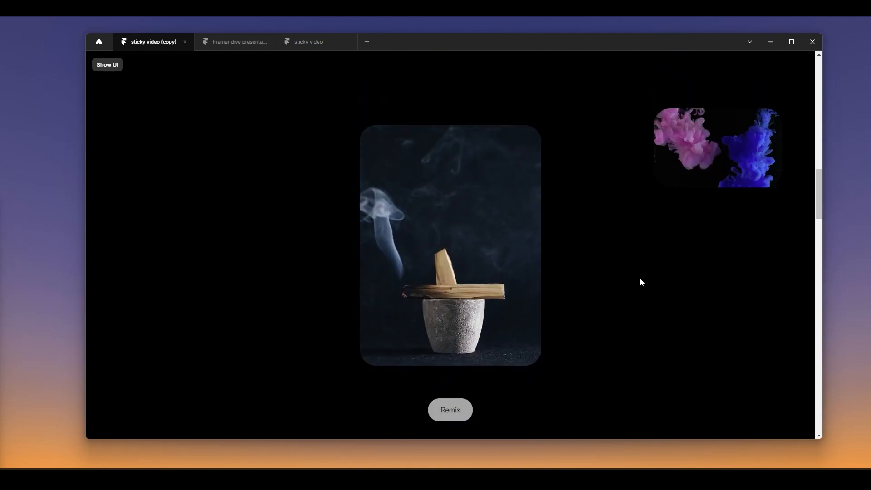
{"action": "scroll", "coordinate": [571, 300], "scroll_direction": "up", "scroll_amount": 4}
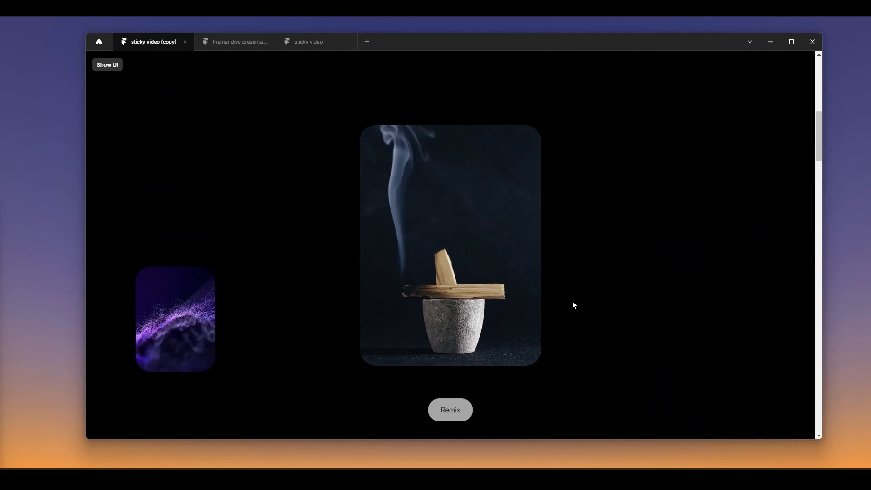
{"action": "scroll", "coordinate": [573, 300], "scroll_direction": "up", "scroll_amount": 5}
Recheck the Remix button's animation over the sticky and side videos of both sections, from Section 1 down and back up.
{"action": "scroll", "coordinate": [577, 298], "scroll_direction": "down", "scroll_amount": 5}
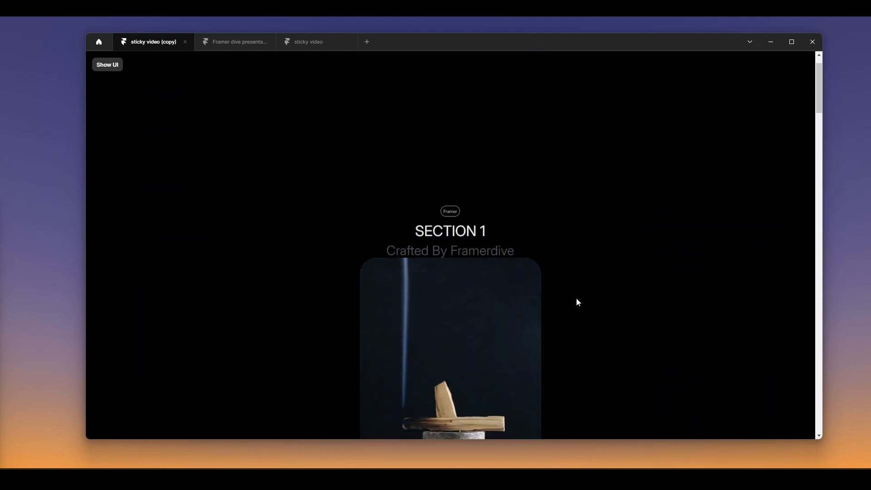
{"action": "scroll", "coordinate": [573, 300], "scroll_direction": "down", "scroll_amount": 6}
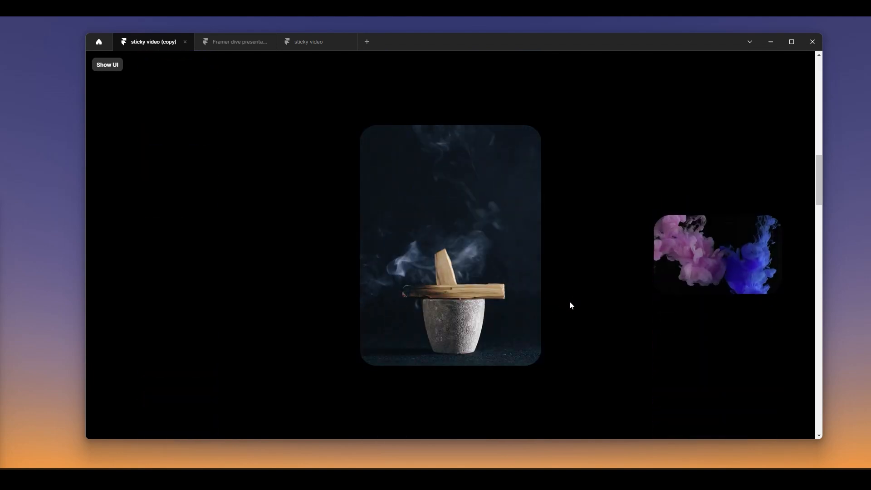
{"action": "scroll", "coordinate": [567, 305], "scroll_direction": "down", "scroll_amount": 8}
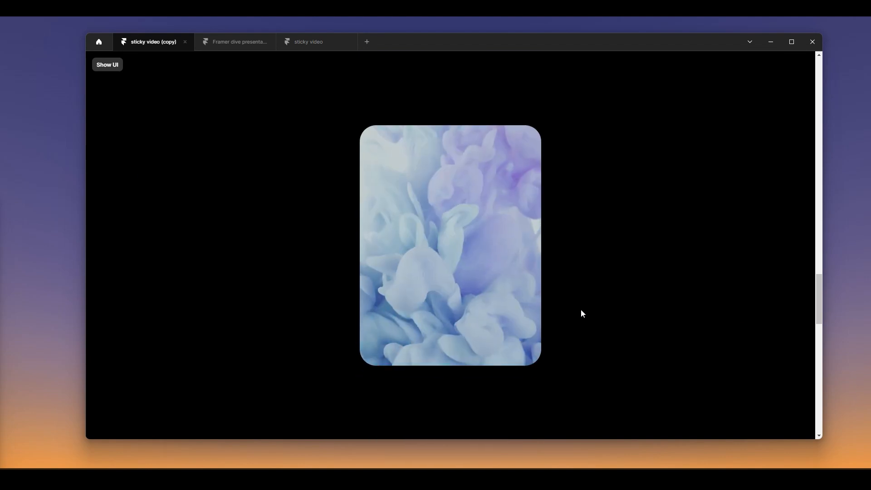
{"action": "scroll", "coordinate": [580, 307], "scroll_direction": "down", "scroll_amount": 5}
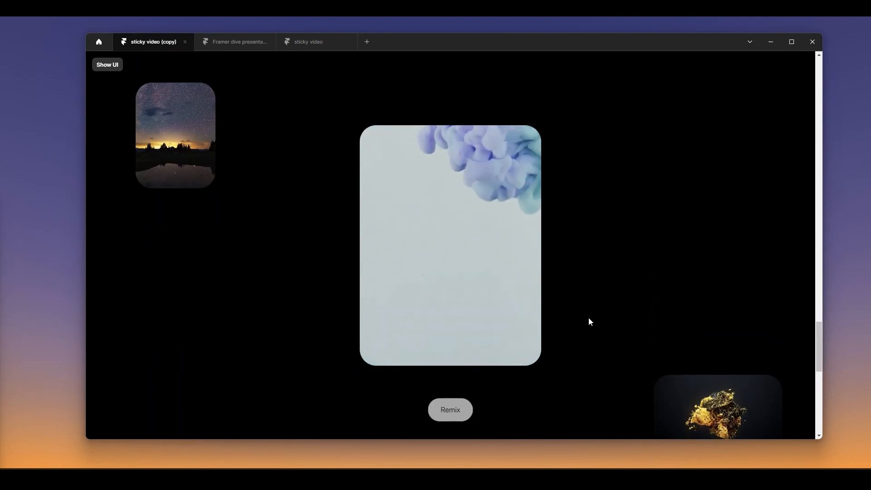
{"action": "scroll", "coordinate": [593, 320], "scroll_direction": "down", "scroll_amount": 3}
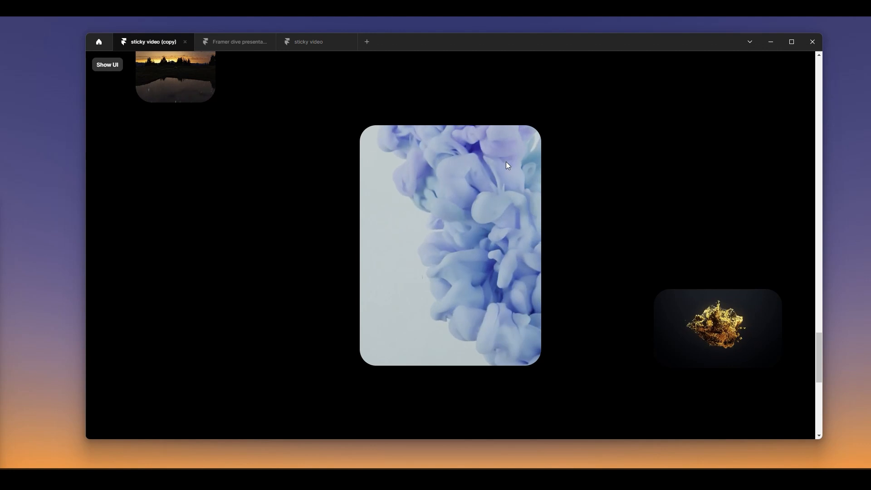
{"action": "scroll", "coordinate": [517, 184], "scroll_direction": "up", "scroll_amount": 5}
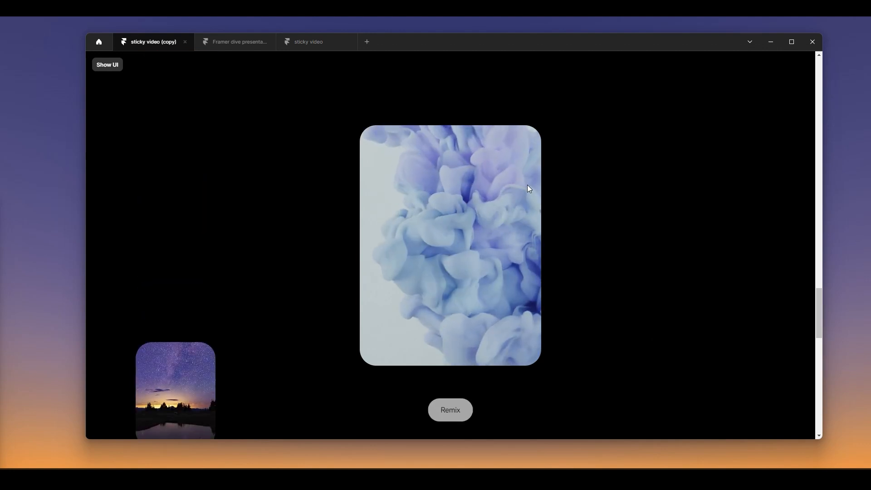
{"action": "scroll", "coordinate": [514, 186], "scroll_direction": "up", "scroll_amount": 5}
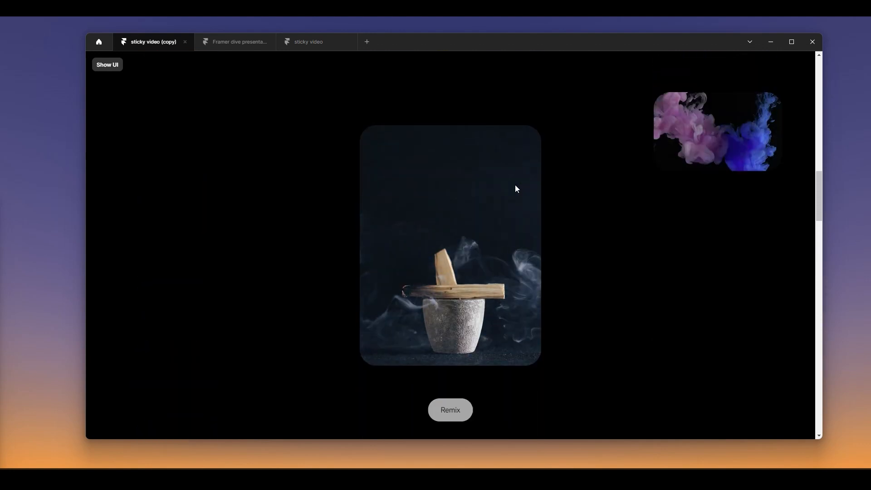
{"action": "scroll", "coordinate": [516, 186], "scroll_direction": "up", "scroll_amount": 6}
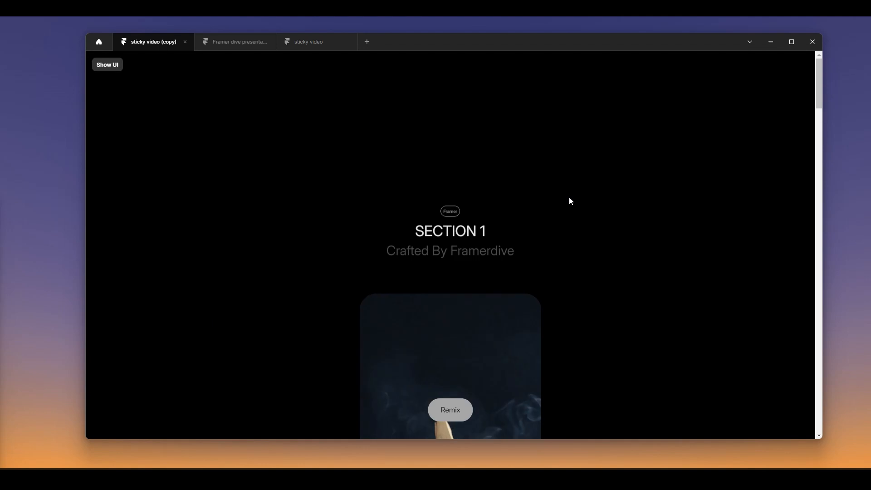